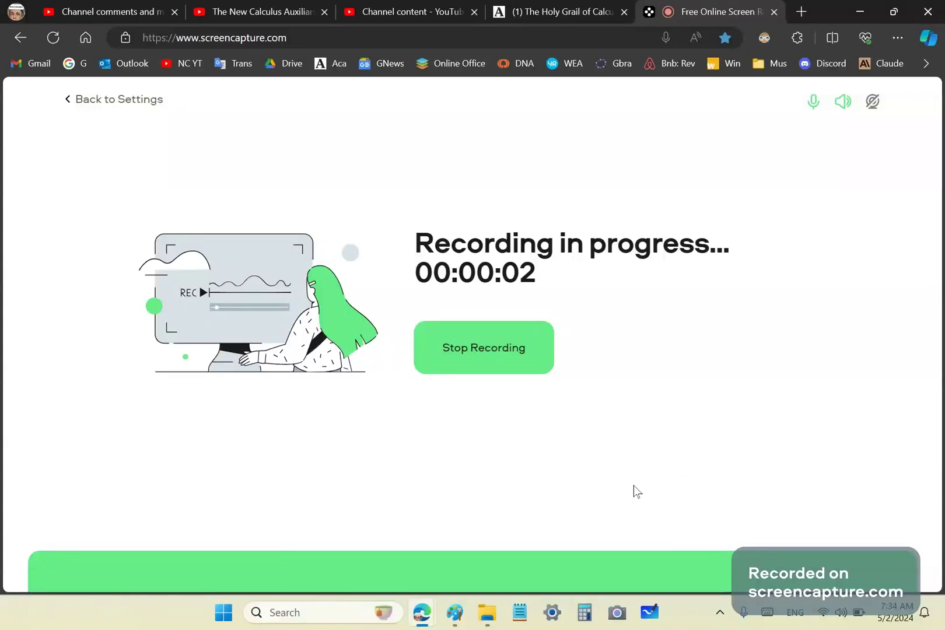
# Step: Read the graduate student's √x secant-slope question and the channel's reply in Studio comments
pyautogui.click(133, 9)
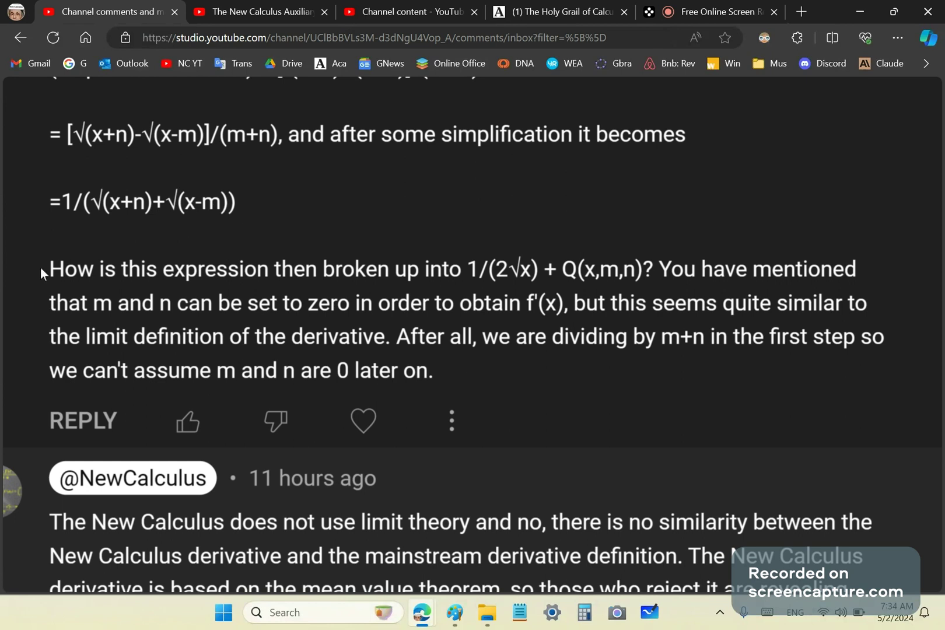
pyautogui.scroll(3, 188, 291)
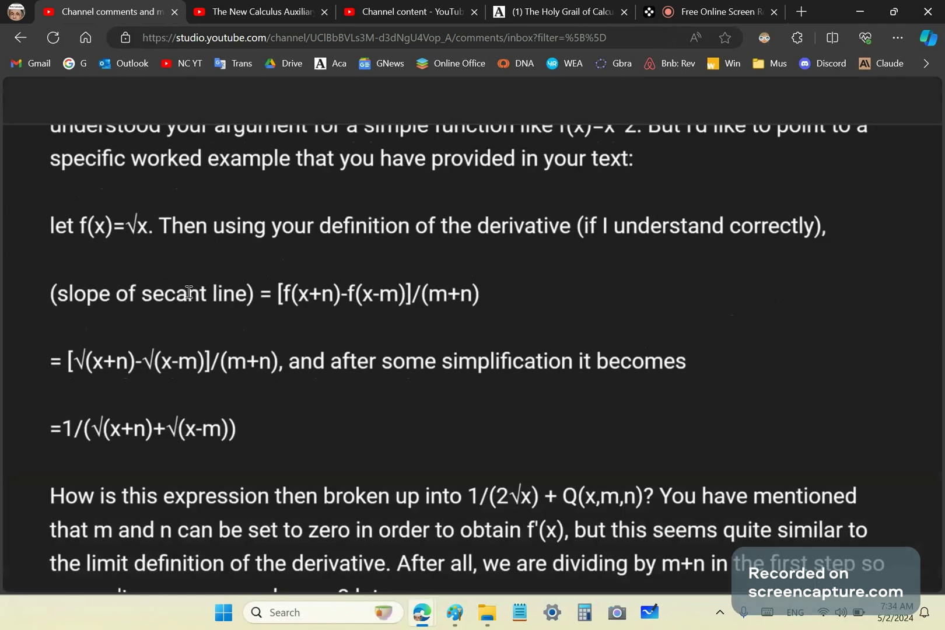
pyautogui.scroll(-5, 188, 291)
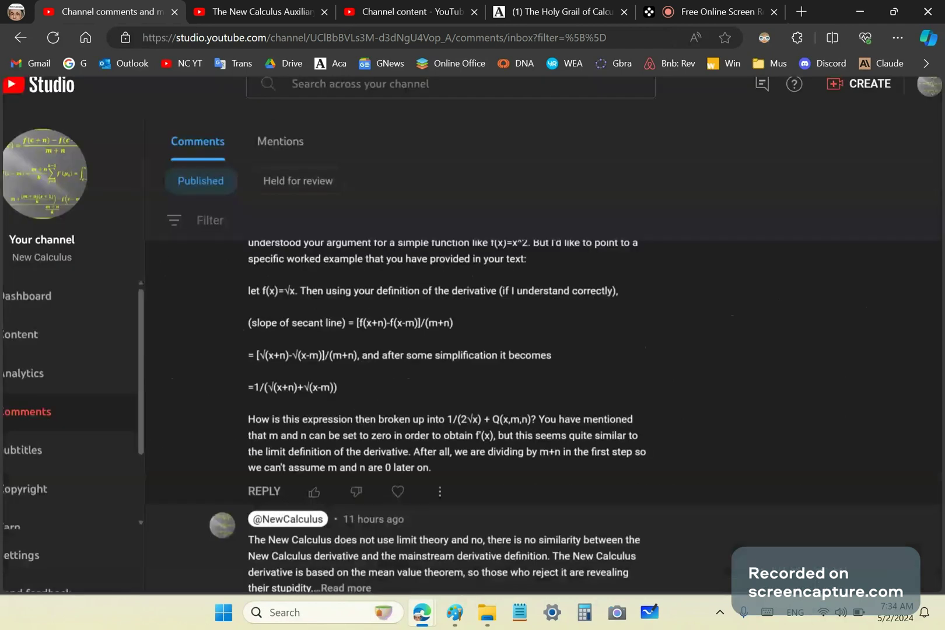
pyautogui.scroll(-1, 411, 416)
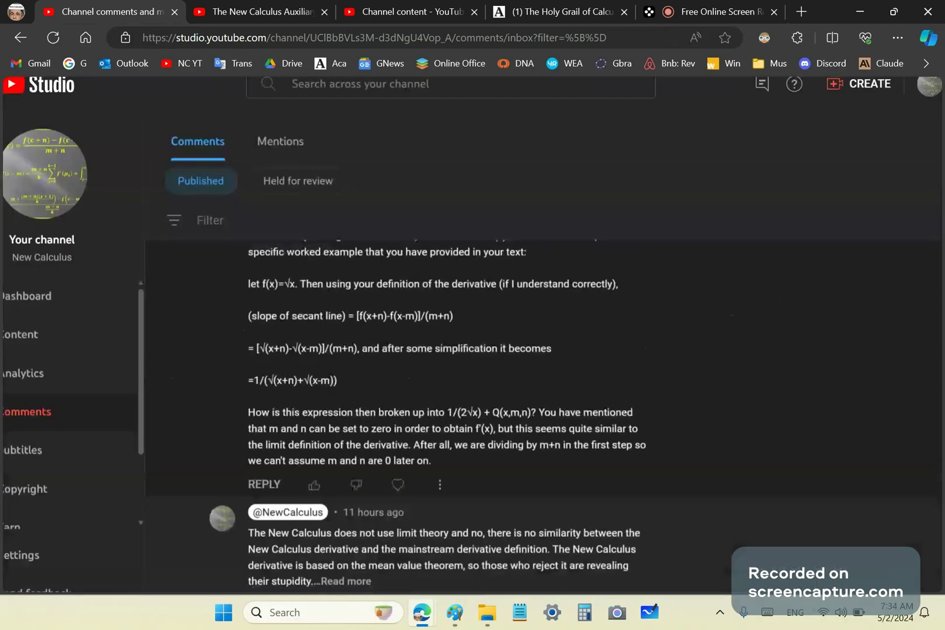
pyautogui.scroll(3, 699, 493)
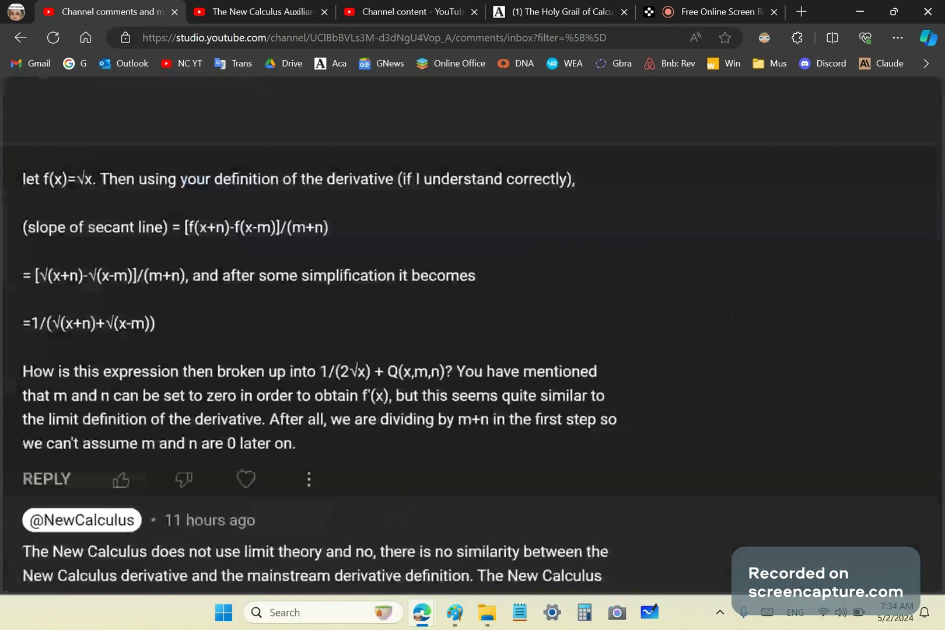
pyautogui.scroll(-1, 472, 333)
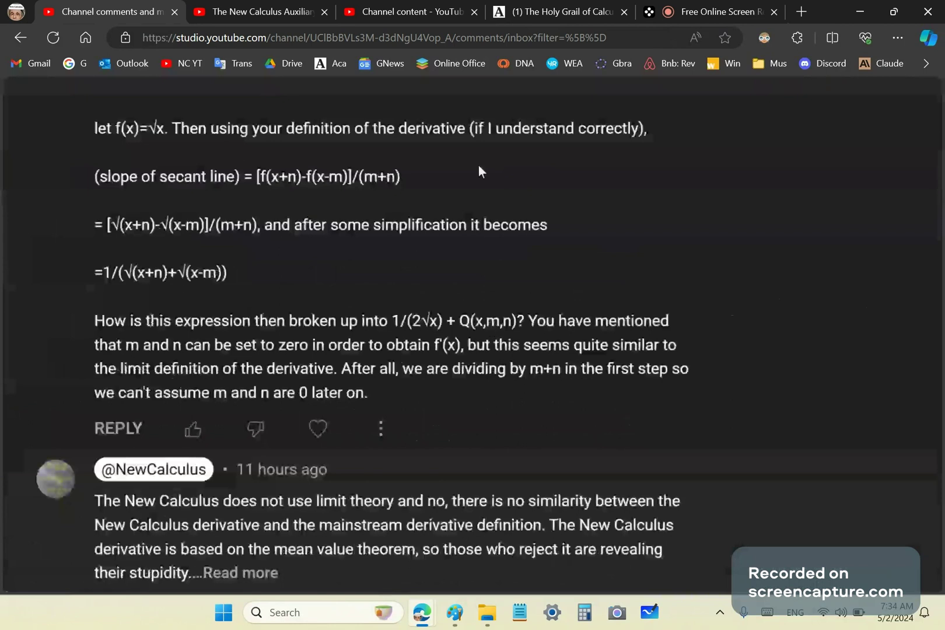
pyautogui.scroll(4, 370, 285)
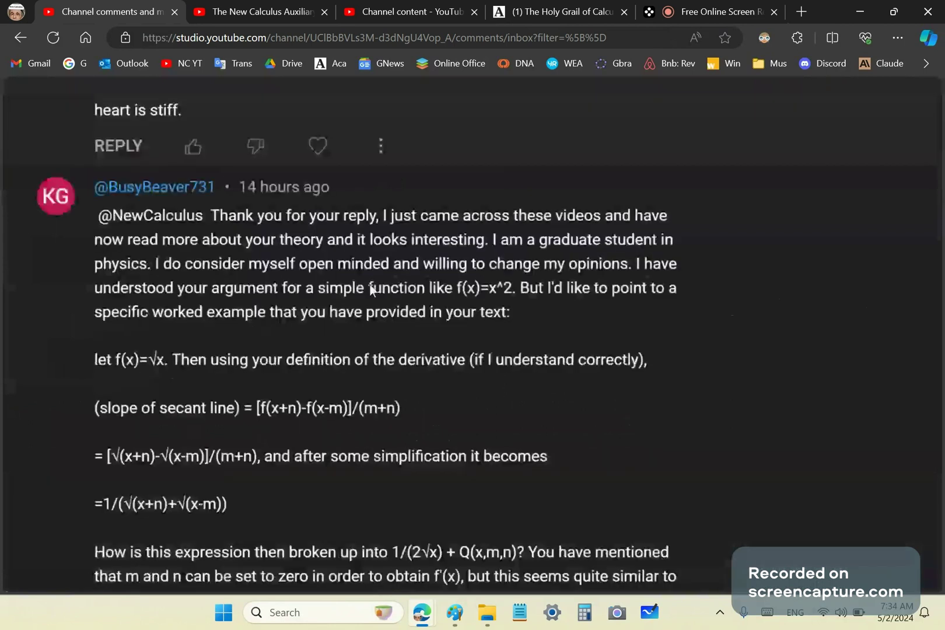
# Step: Expand the Auxiliary Equation Again! video description to reveal its Academia.edu and applet links
pyautogui.hotkey('ctrl', 'Tab')
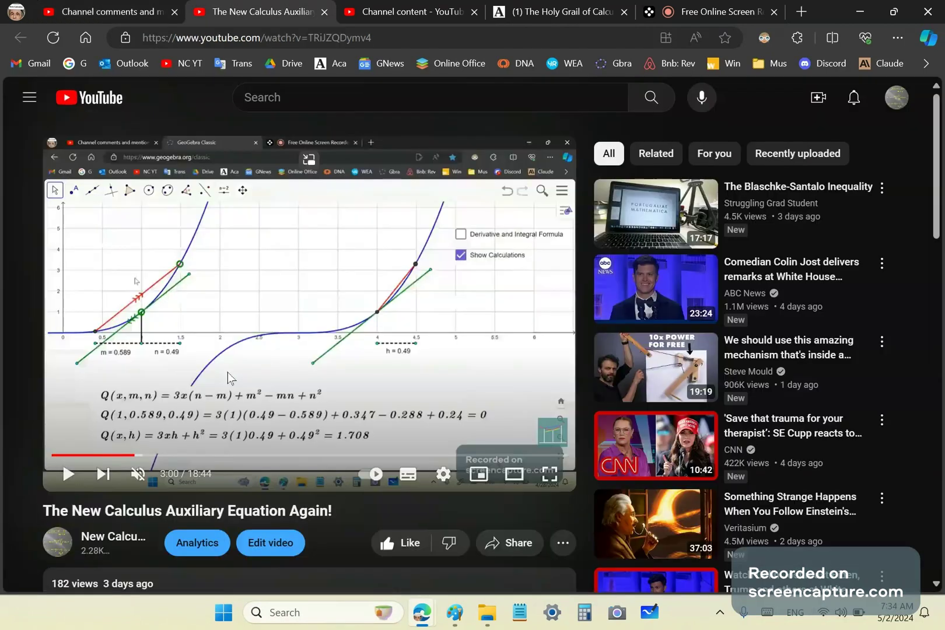
pyautogui.scroll(-5, 198, 338)
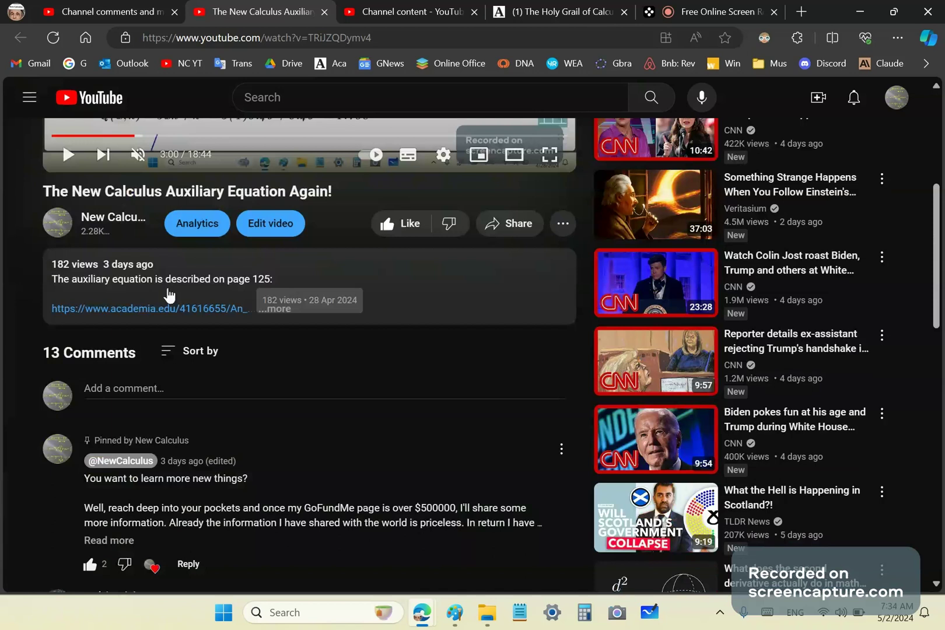
pyautogui.click(170, 295)
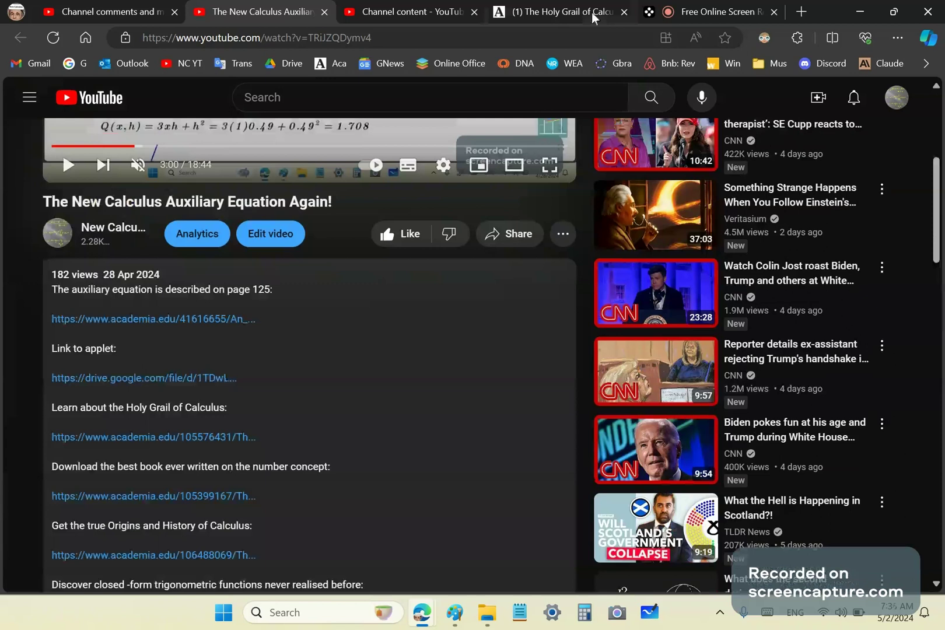
# Step: Reread the √x derivative comment and New Calculus reply, then return to the watch page
pyautogui.hotkey('ctrl', '1')
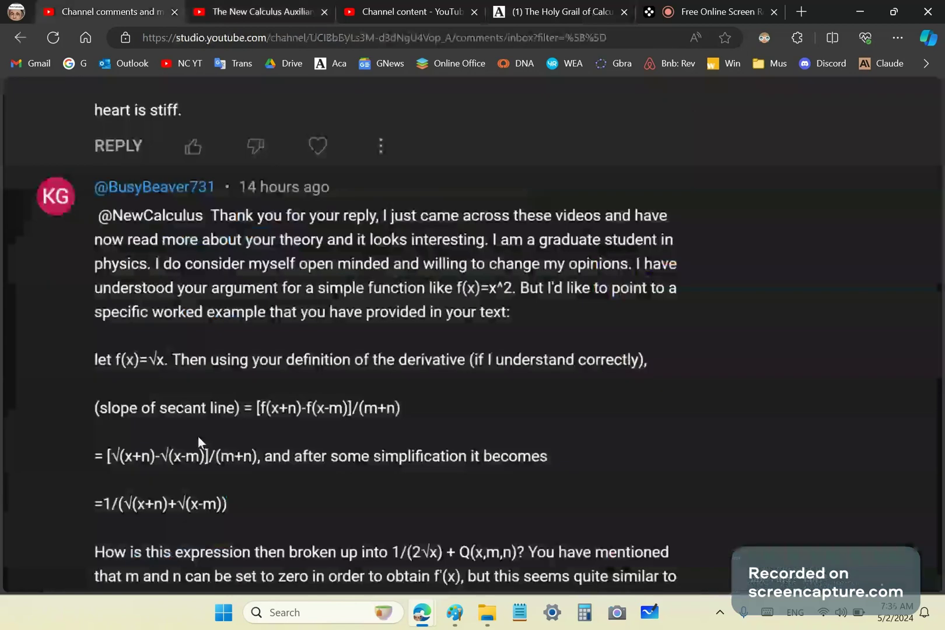
pyautogui.scroll(-3, 197, 436)
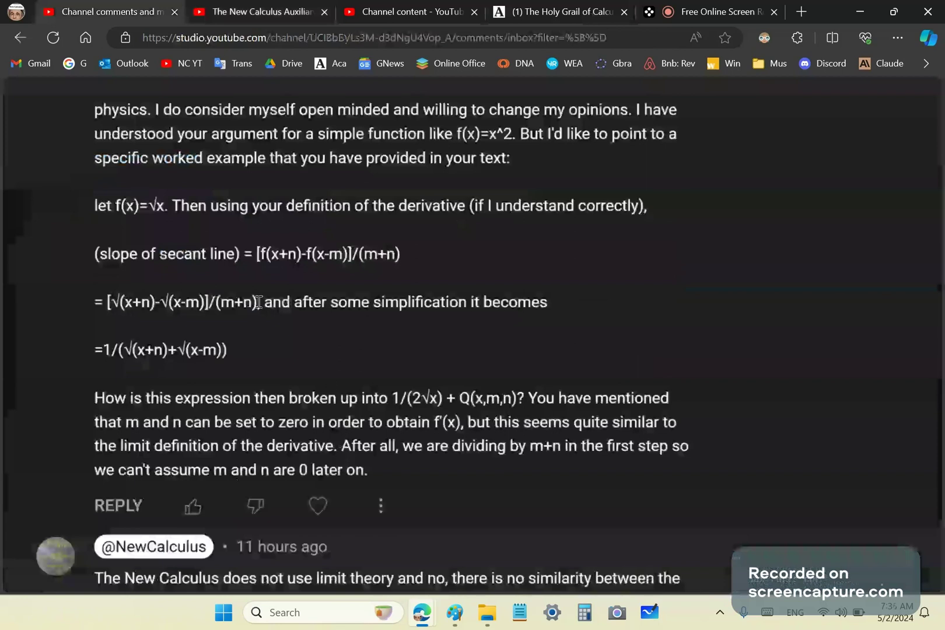
pyautogui.scroll(-1, 259, 301)
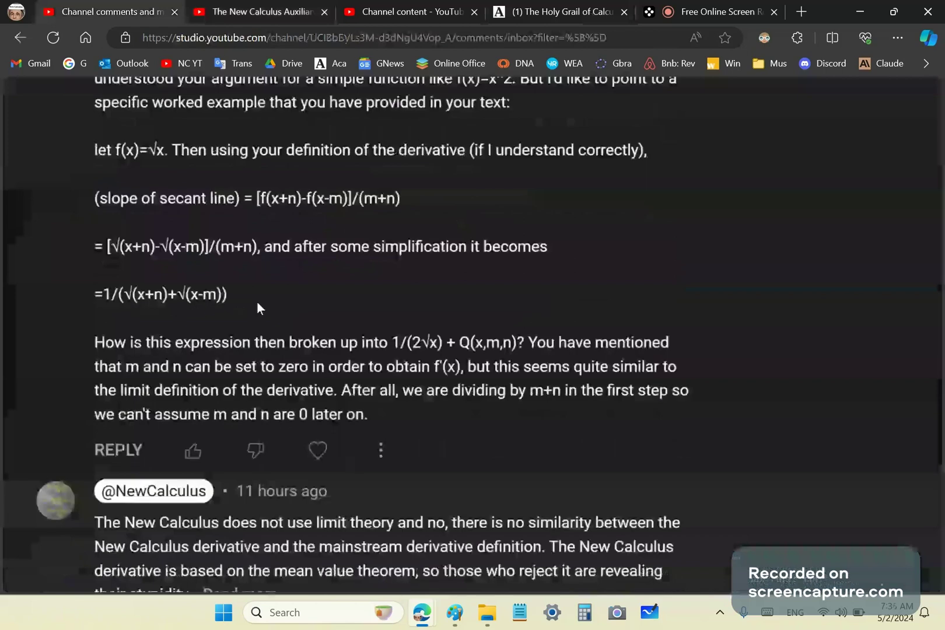
pyautogui.hotkey('ctrl', 'Tab')
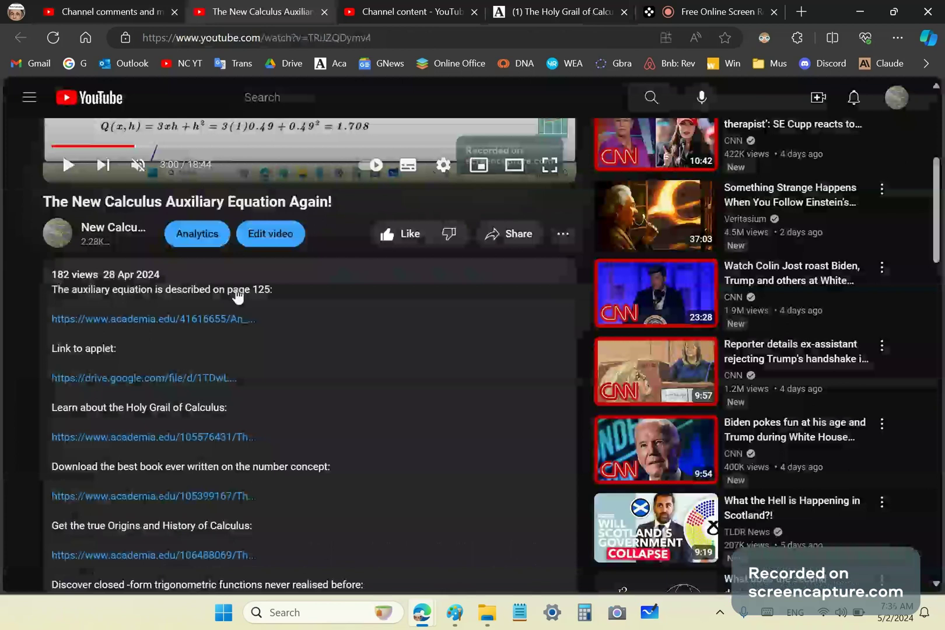
# Step: Look over the Academia.edu links in the Auxiliary Equation Again! description
pyautogui.scroll(1, 238, 296)
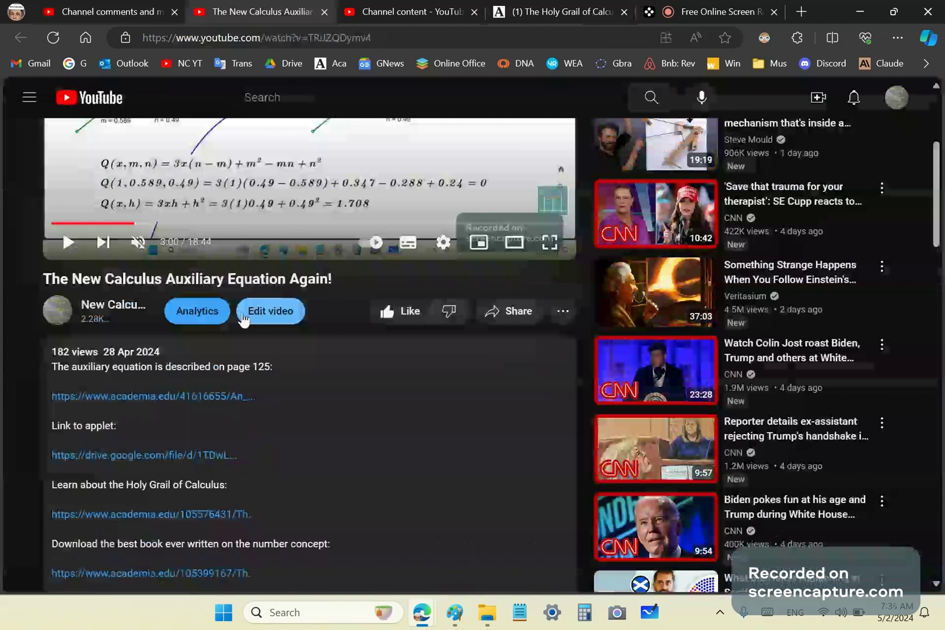
pyautogui.scroll(-2, 243, 319)
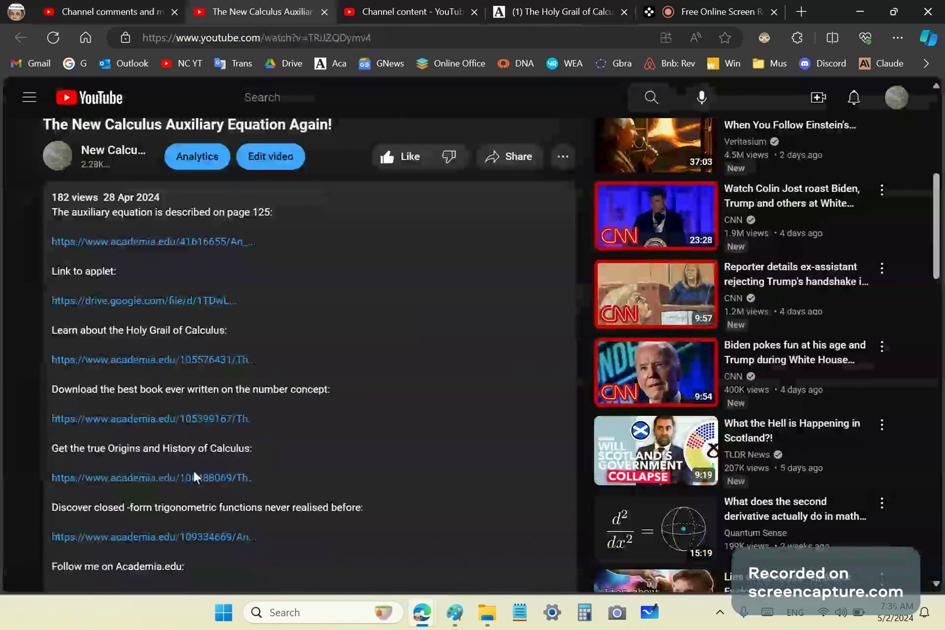
pyautogui.scroll(4, 193, 469)
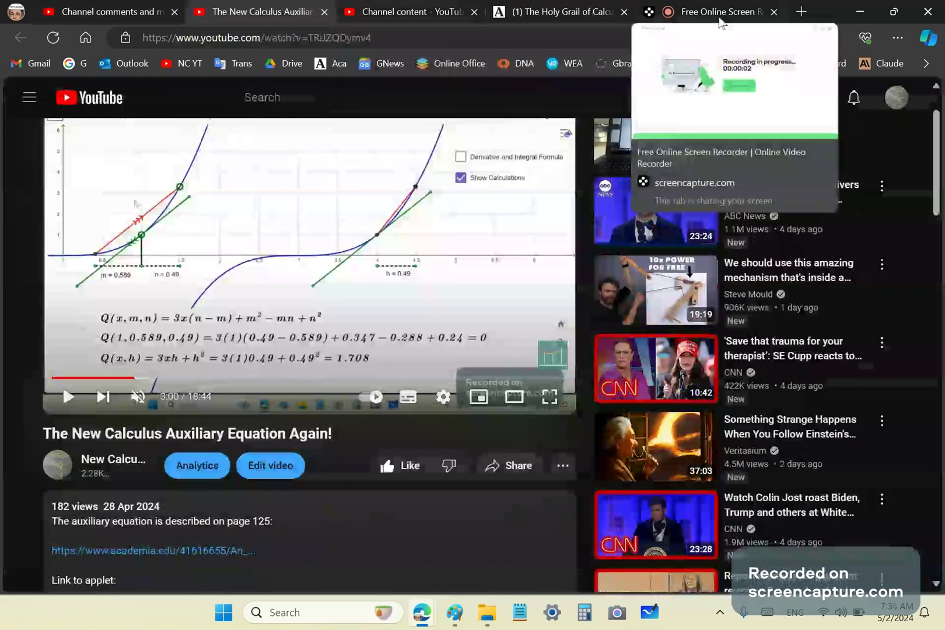
# Step: Open The Holy Grail of Calculus paper and select its derivative formula text
pyautogui.click(564, 12)
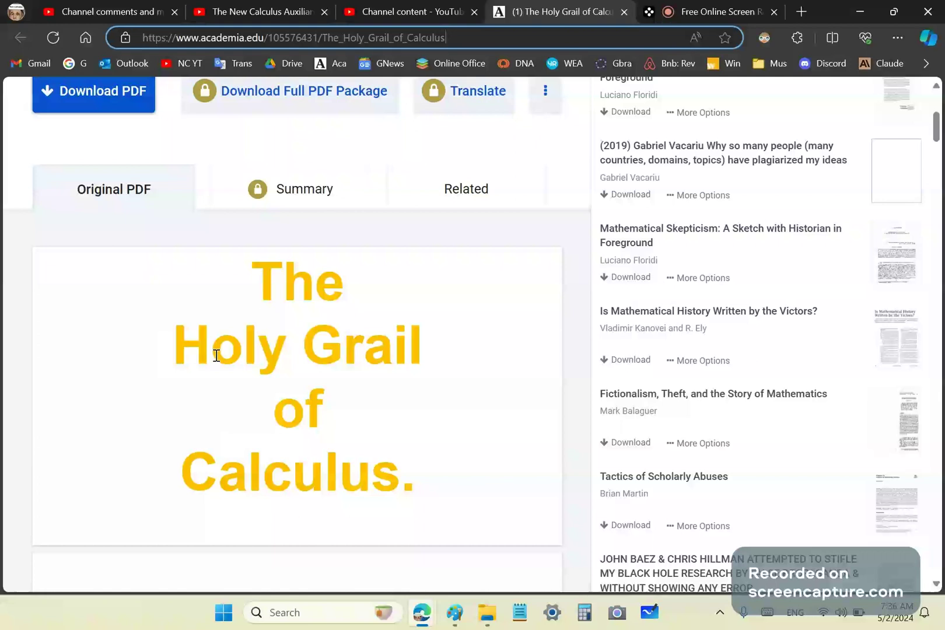
pyautogui.scroll(-5, 217, 355)
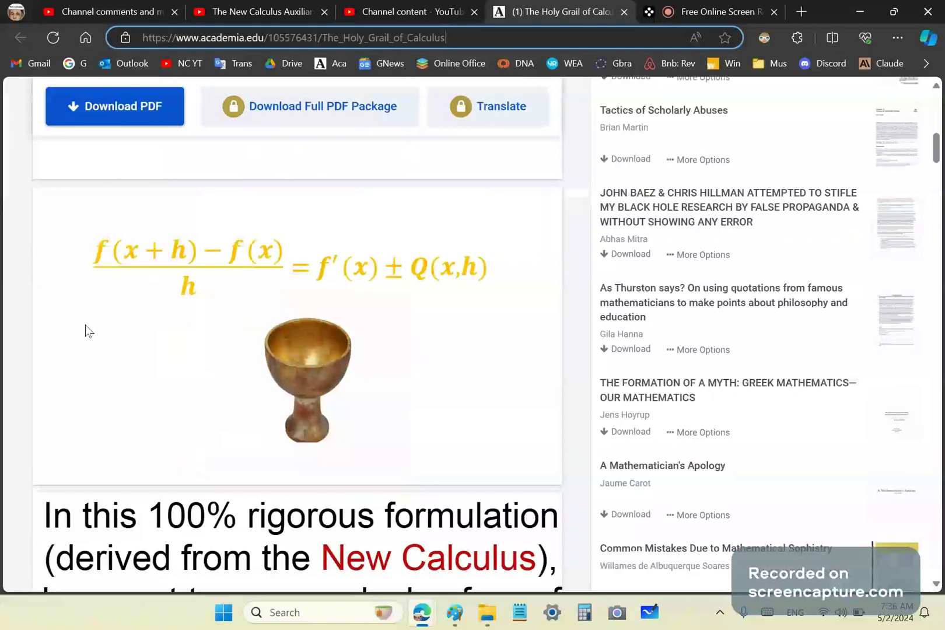
pyautogui.scroll(-1, 181, 373)
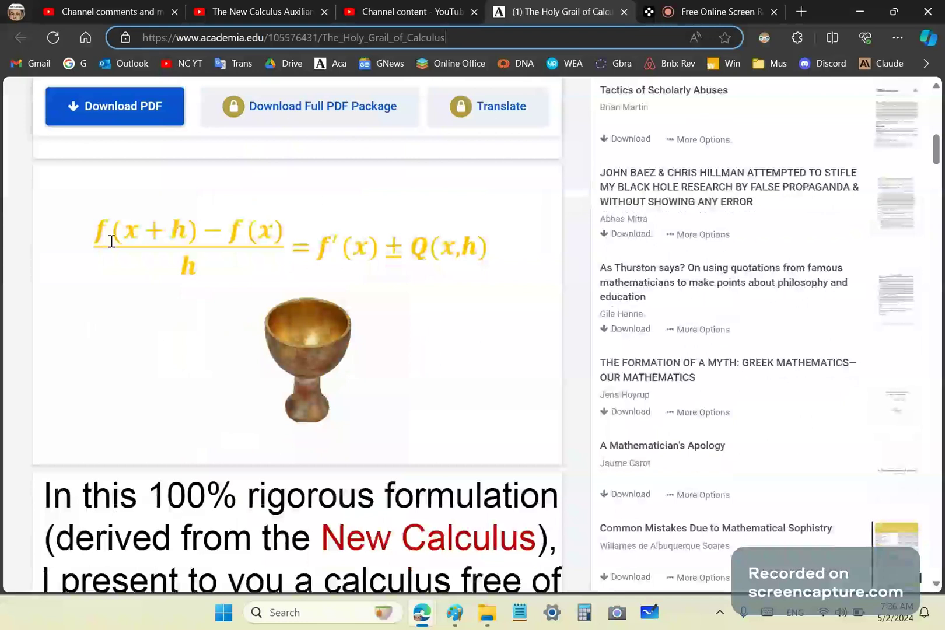
pyautogui.moveTo(112, 241); pyautogui.dragTo(495, 254)
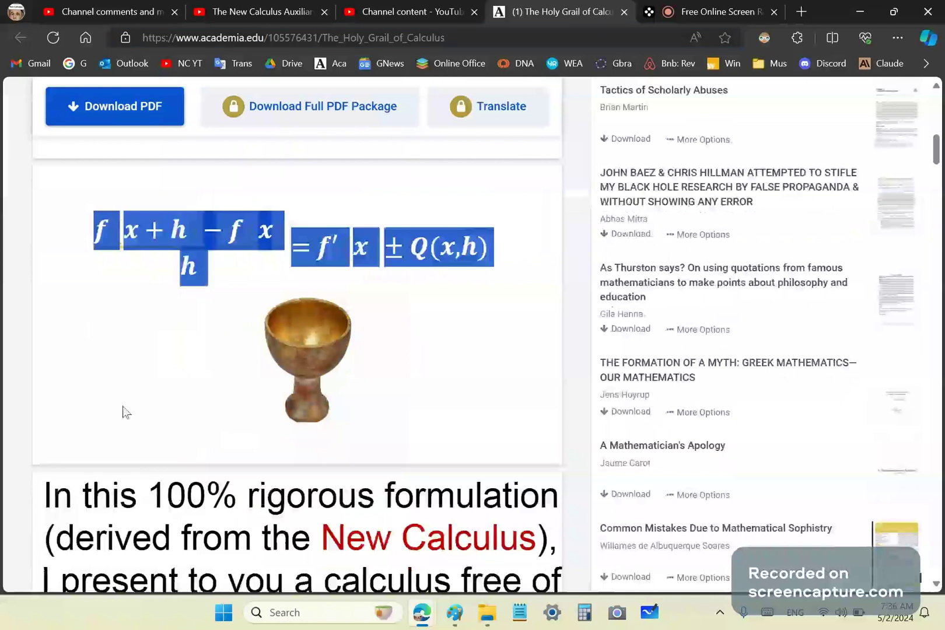
pyautogui.click(28, 540)
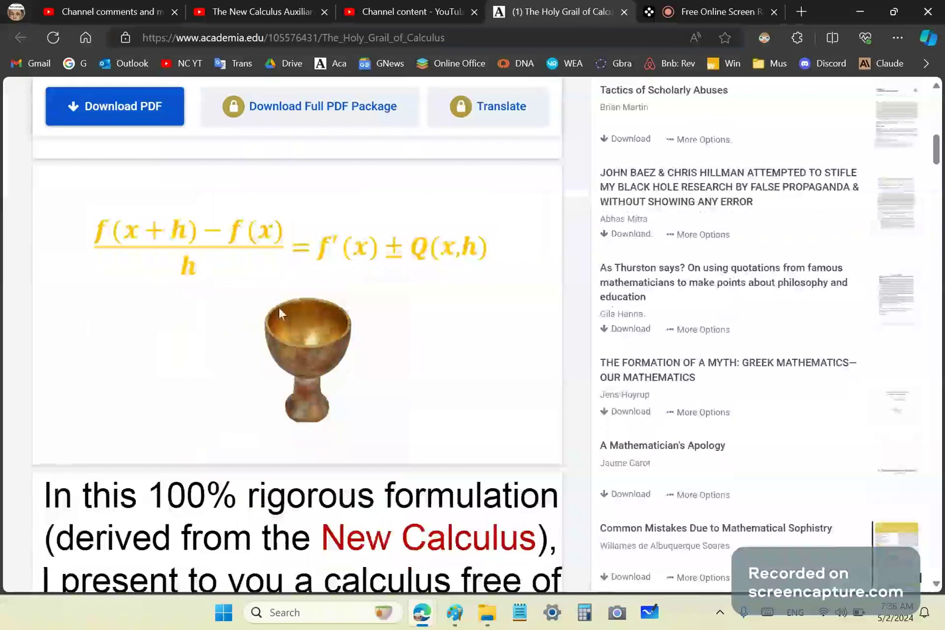
# Step: Read further down the paper, then return to the top of the page
pyautogui.scroll(-4, 940, 178)
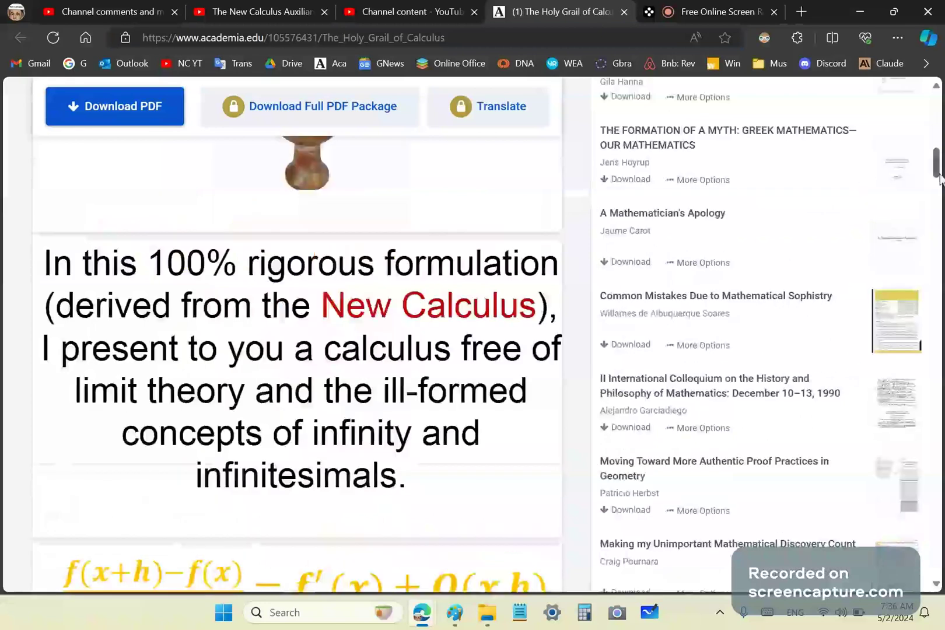
pyautogui.moveTo(940, 178); pyautogui.dragTo(938, 423)
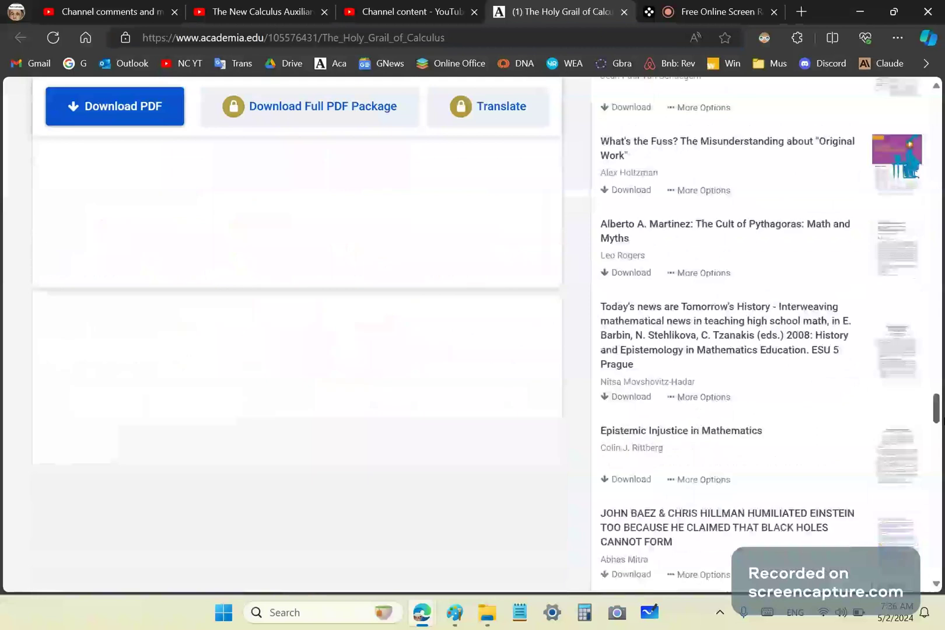
pyautogui.scroll(5, 274, 366)
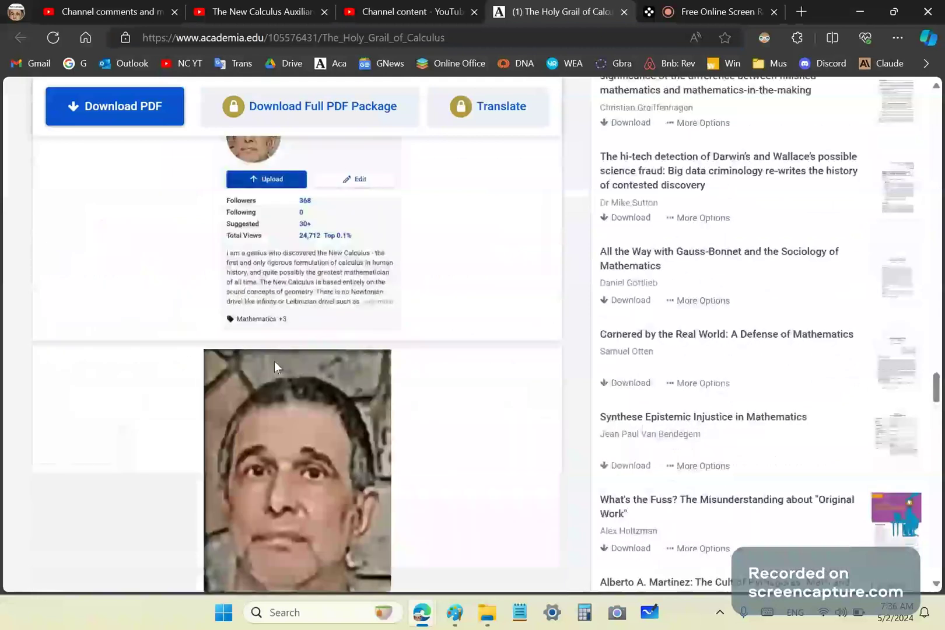
pyautogui.scroll(5, 275, 361)
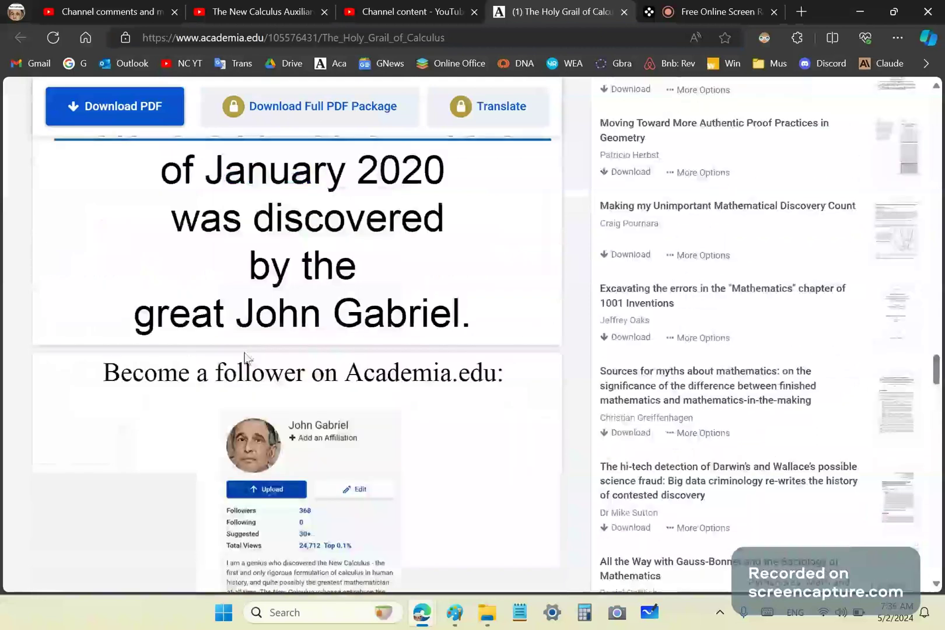
pyautogui.scroll(4, 245, 357)
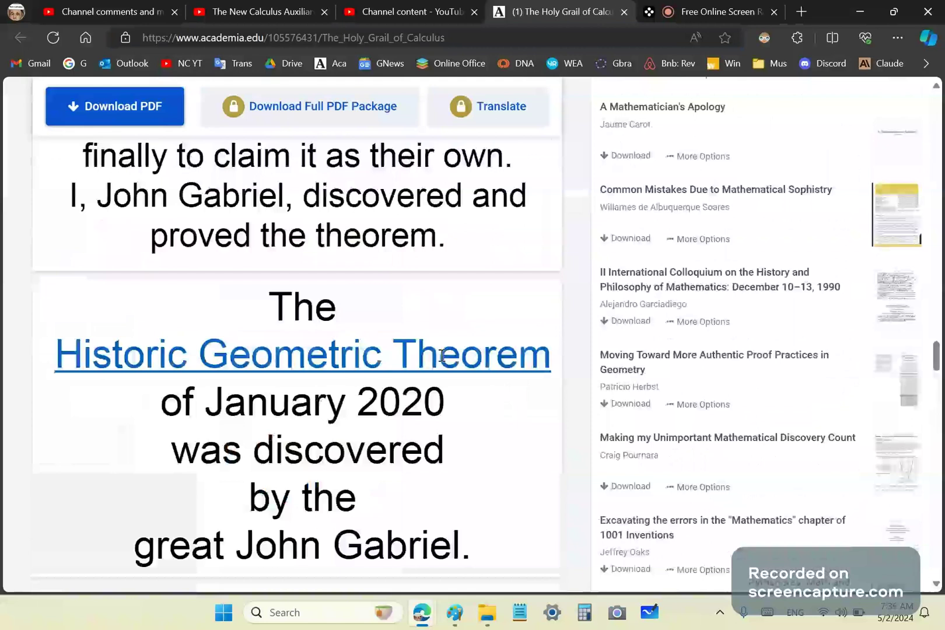
pyautogui.scroll(15, 442, 354)
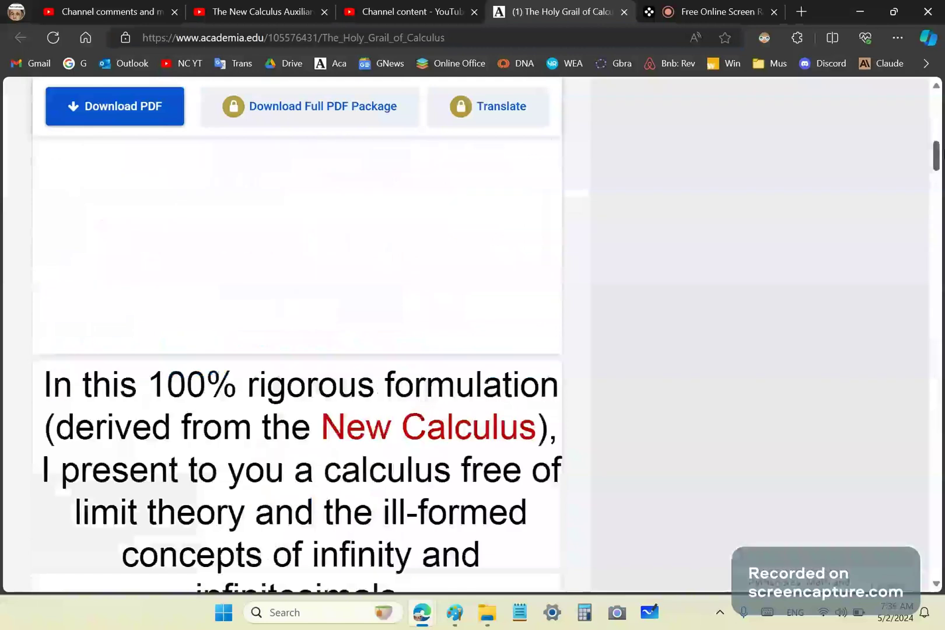
pyautogui.scroll(5, 175, 115)
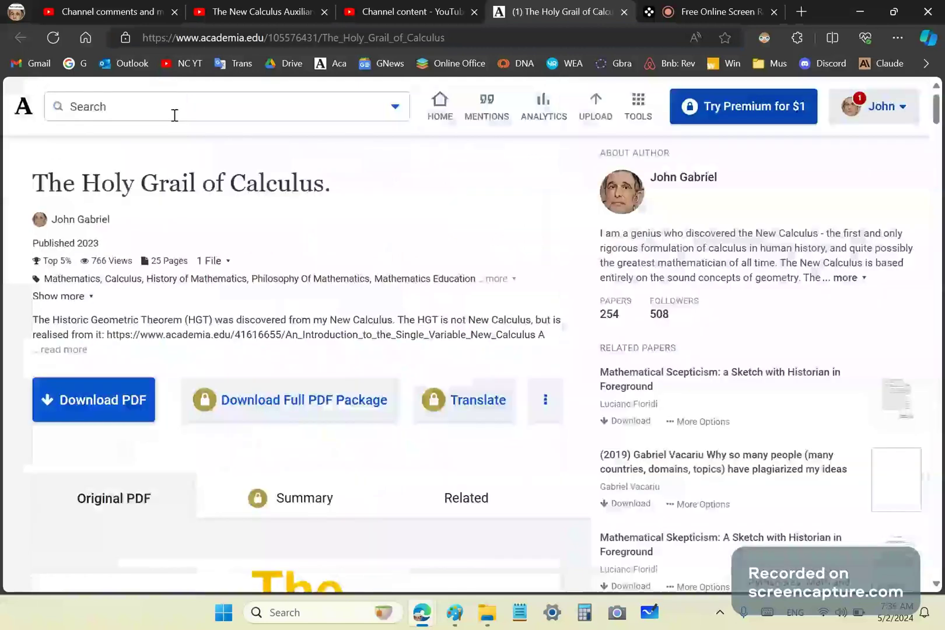
# Step: Try the Academia.edu site search box, then dismiss its suggestions
pyautogui.click(175, 115)
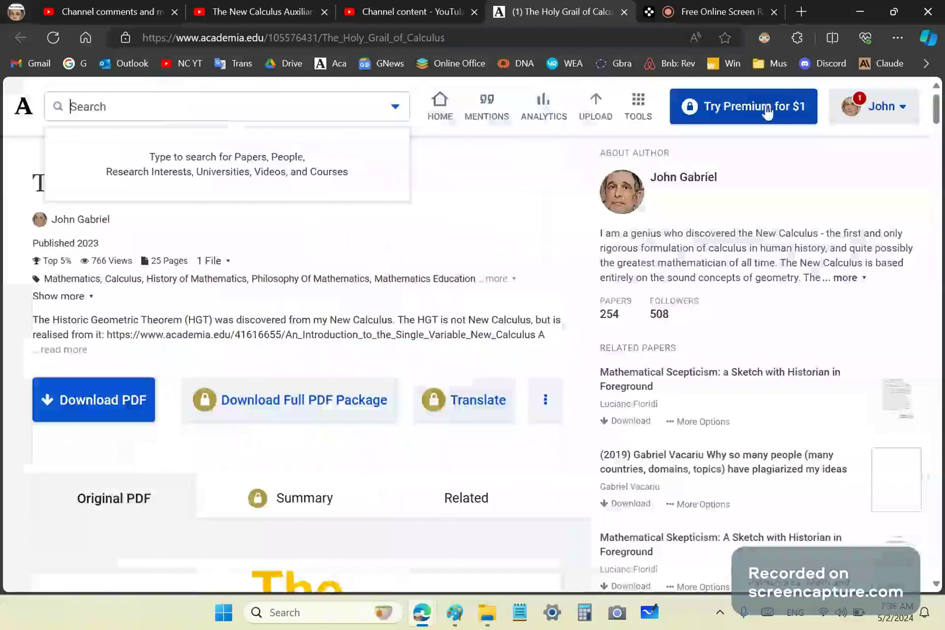
pyautogui.click(892, 121)
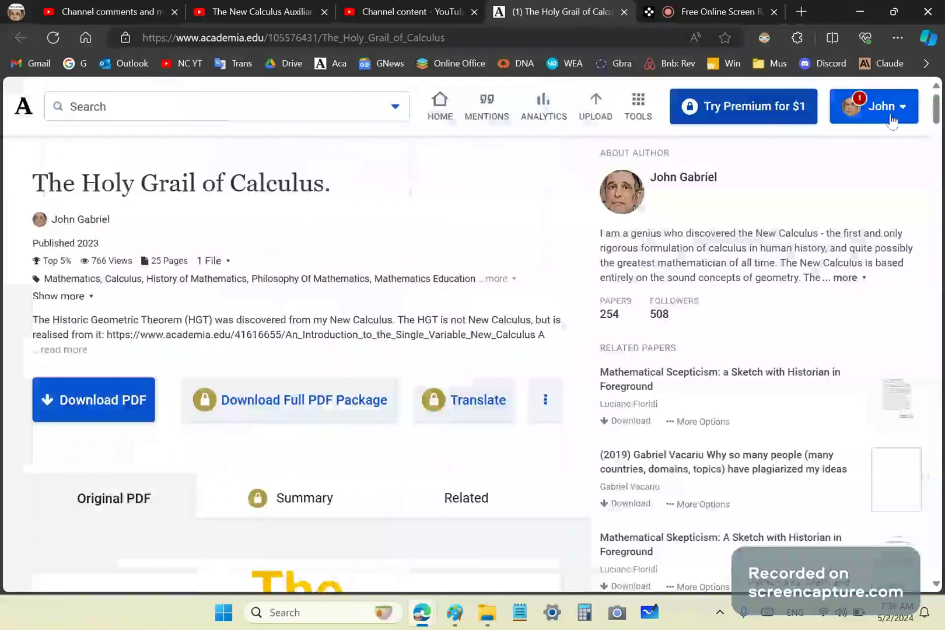
pyautogui.scroll(-5, 633, 242)
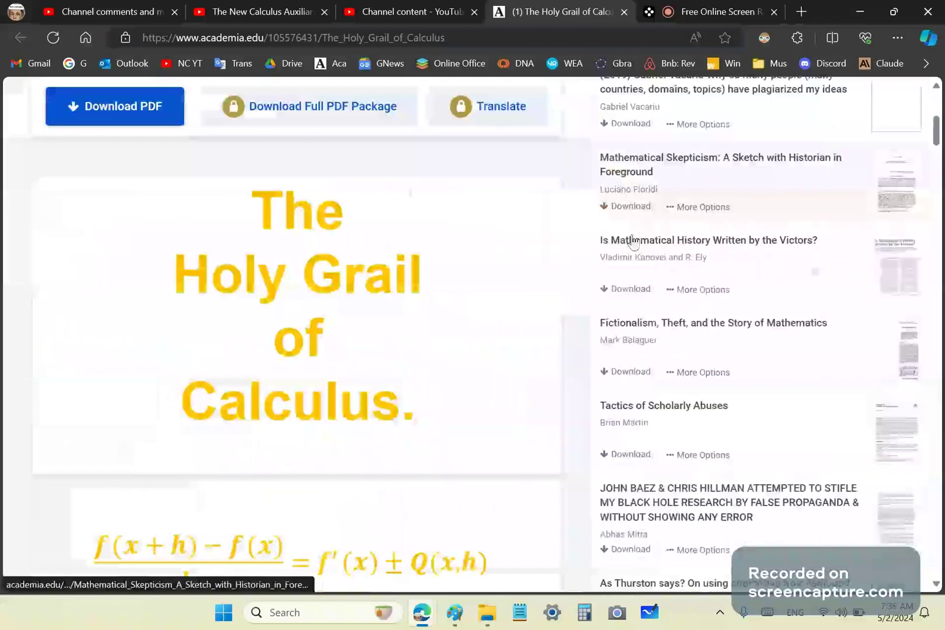
pyautogui.scroll(3, 632, 242)
# Step: In a new tab, open the Academia.edu profile and scroll its uploaded papers list
pyautogui.click(802, 12)
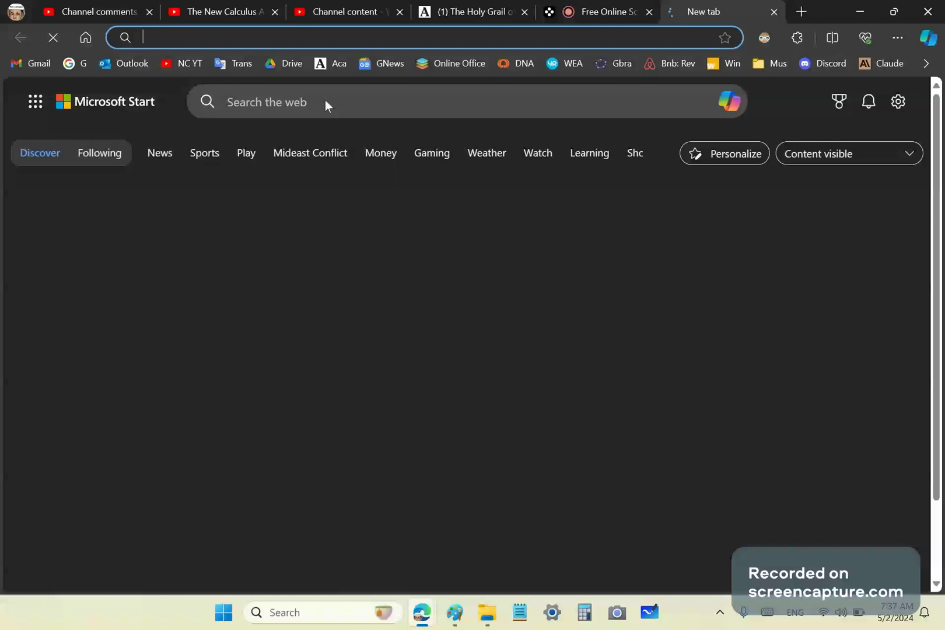
pyautogui.click(330, 63)
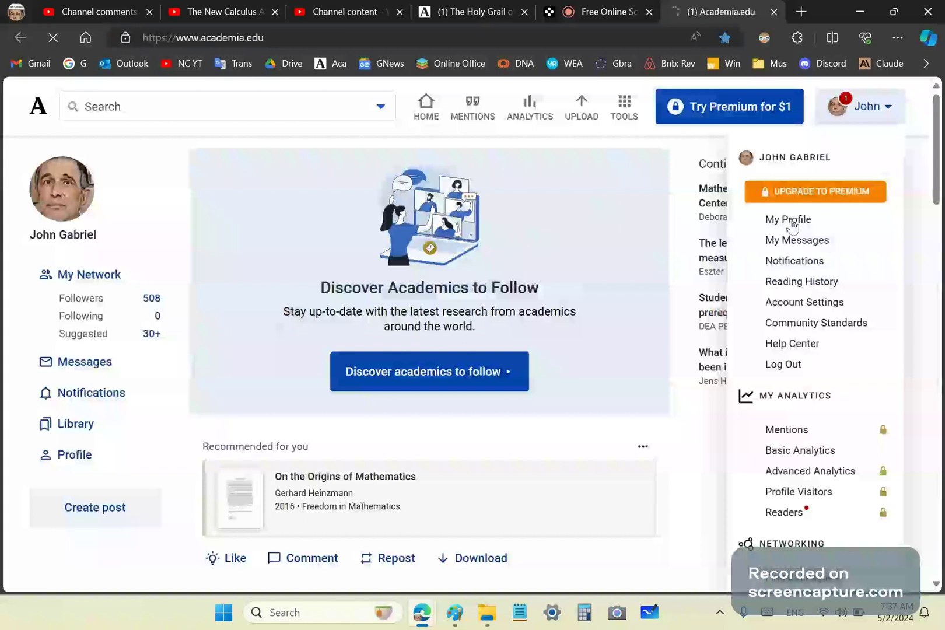
pyautogui.scroll(-15, 717, 333)
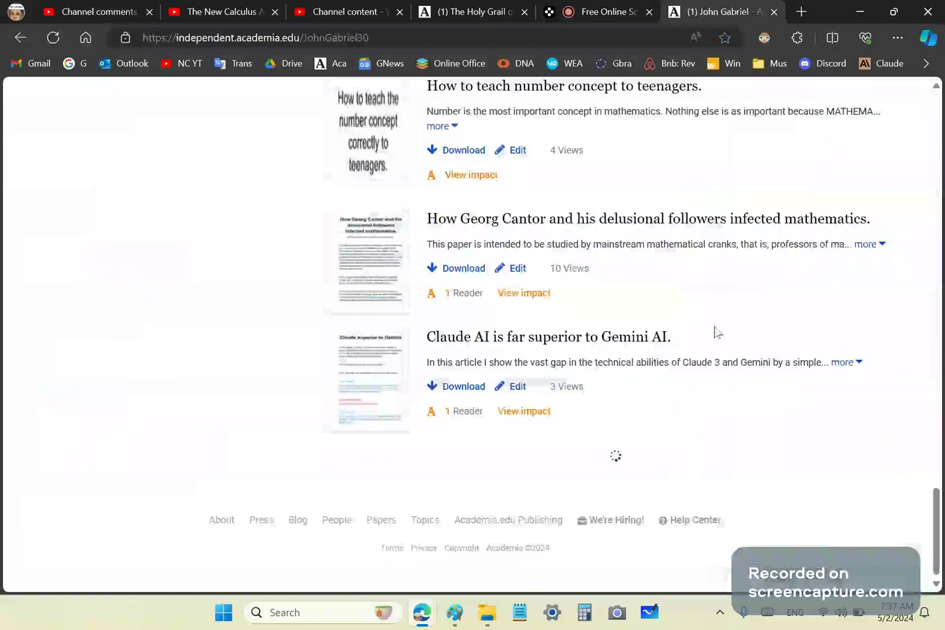
pyautogui.scroll(-15, 243, 288)
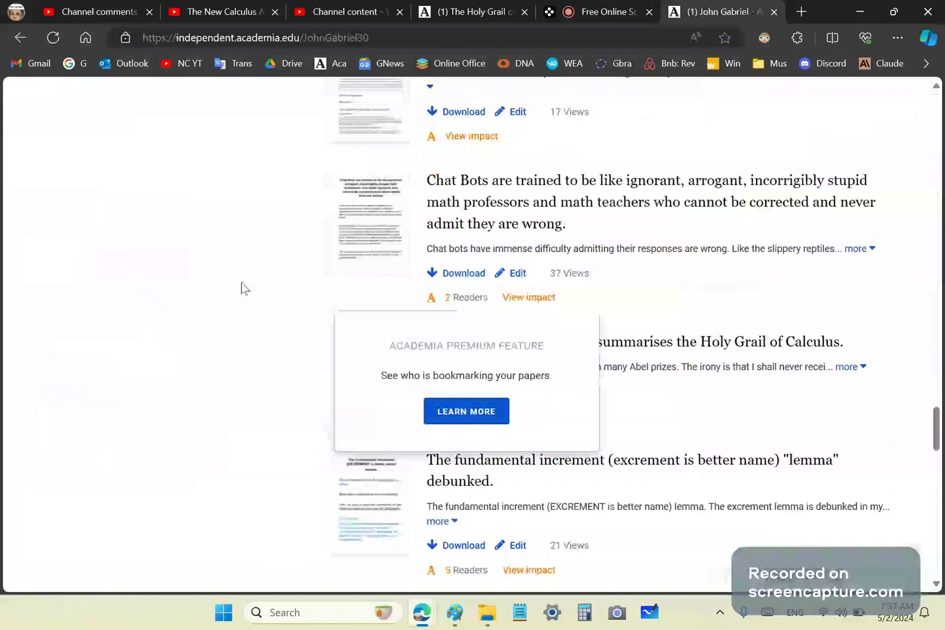
# Step: Find 'geometric theorem' on the profile page
pyautogui.hotkey('ctrl', 'f')
pyautogui.write('geome')
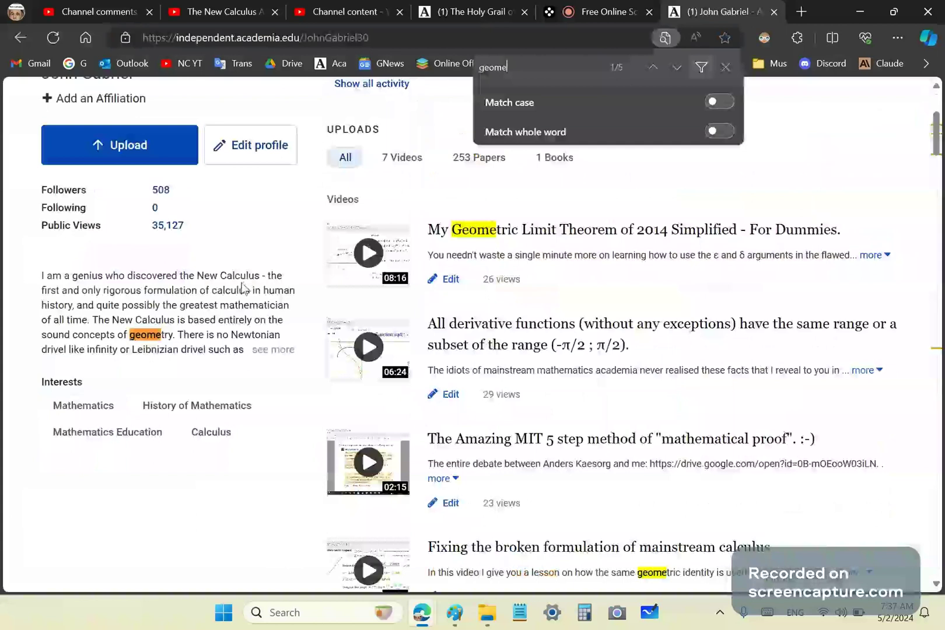
pyautogui.write('tric theorem')
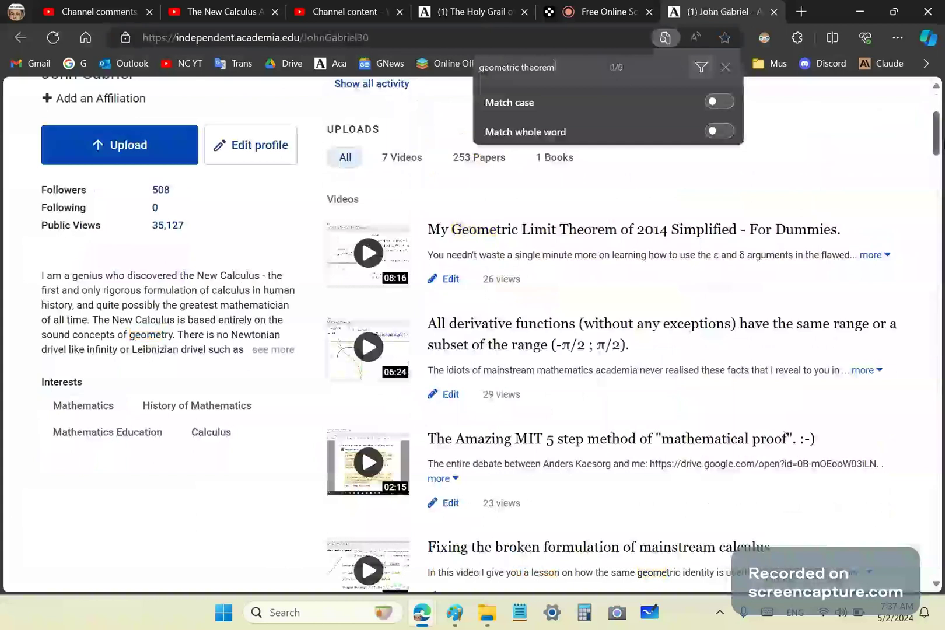
# Step: Scroll to the bottom of the profile's papers list, reaching the Books section
pyautogui.moveTo(936, 134); pyautogui.dragTo(939, 560)
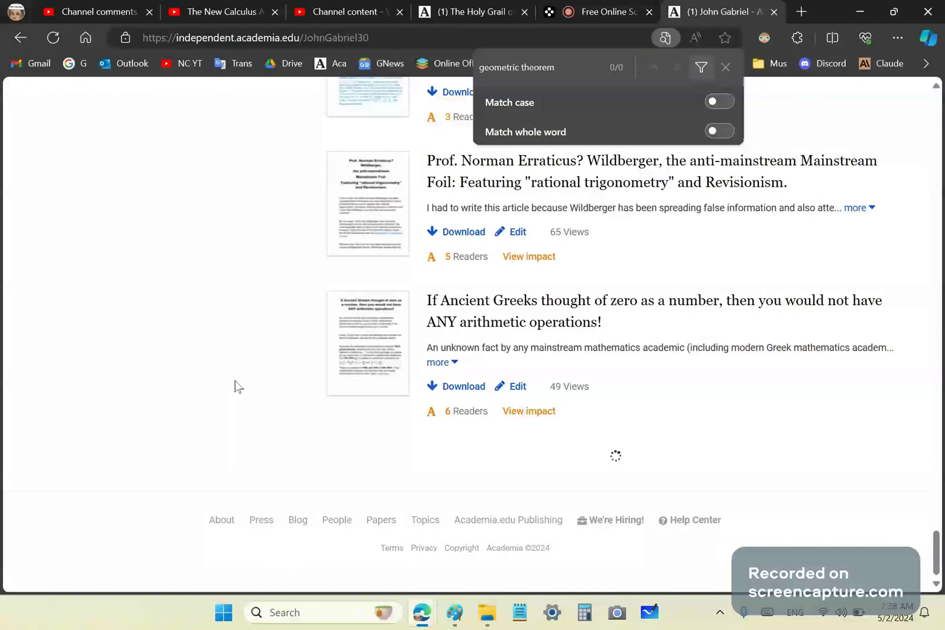
pyautogui.scroll(-10, 247, 298)
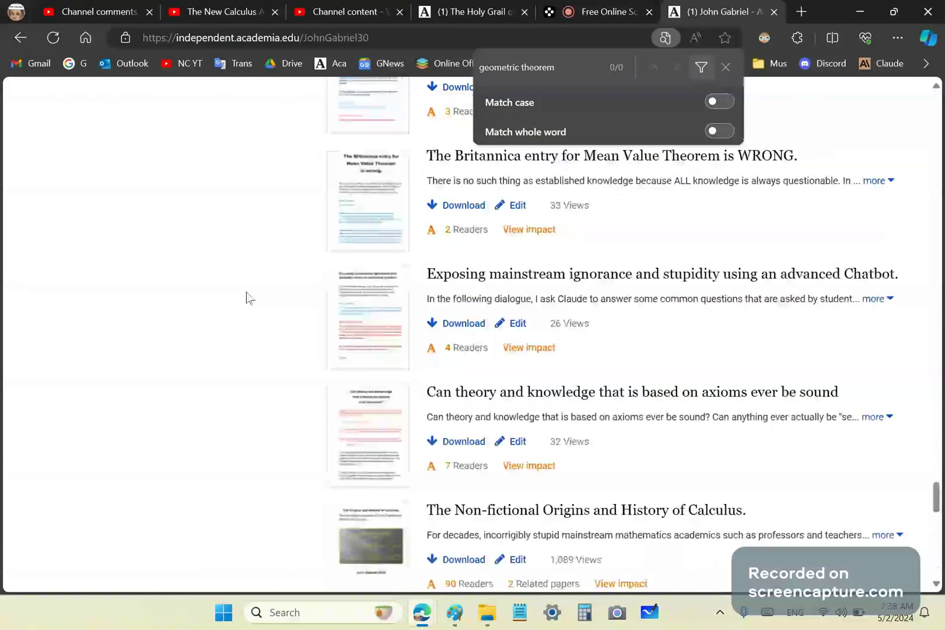
pyautogui.scroll(-10, 236, 292)
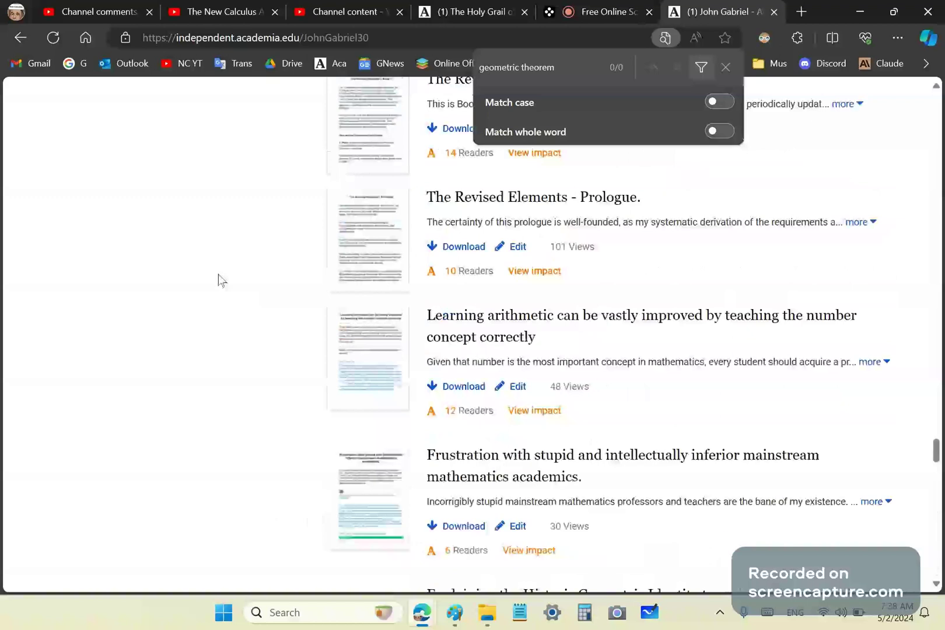
pyautogui.scroll(-6, 217, 271)
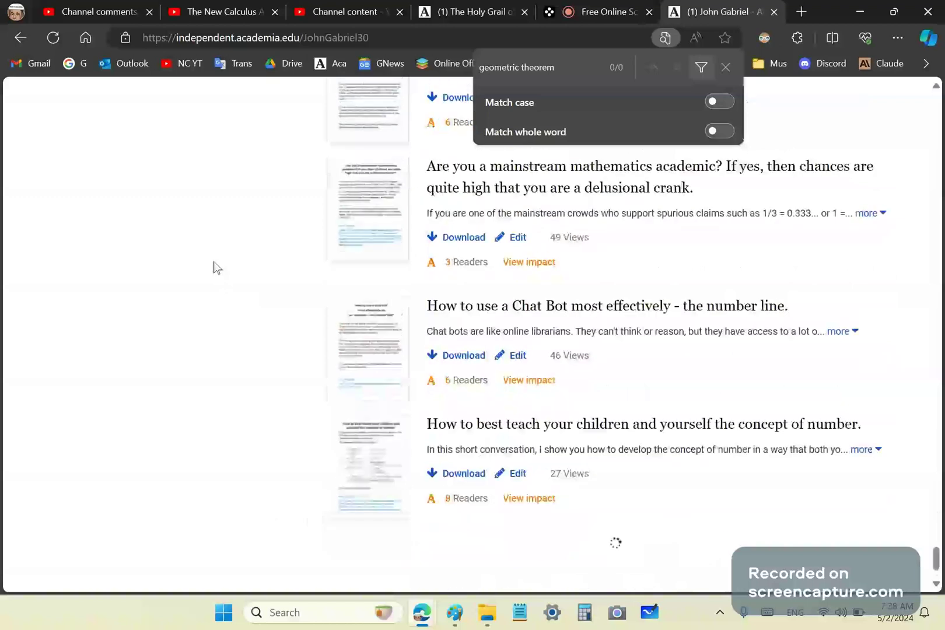
pyautogui.scroll(-2, 210, 286)
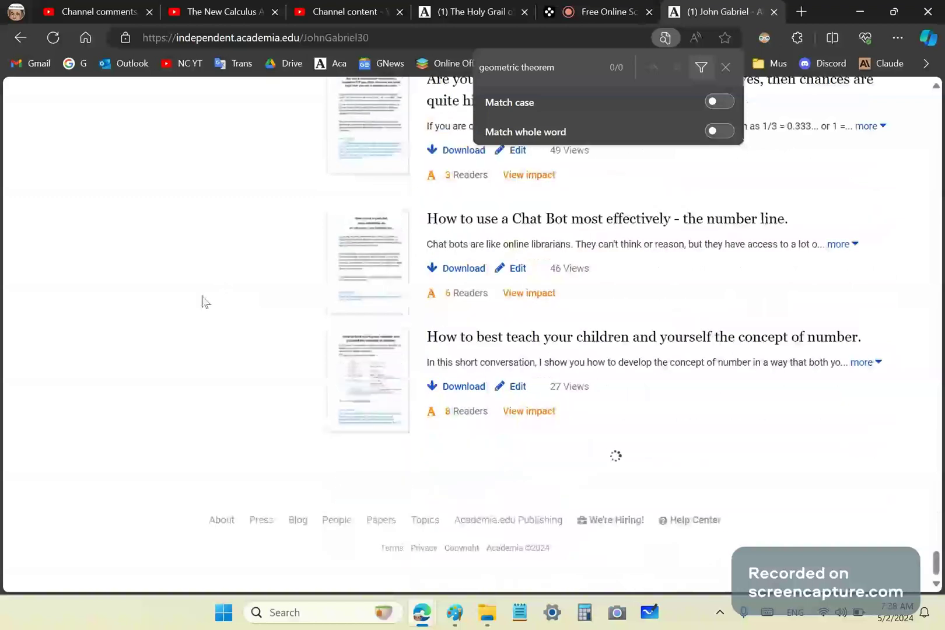
pyautogui.scroll(-7, 198, 294)
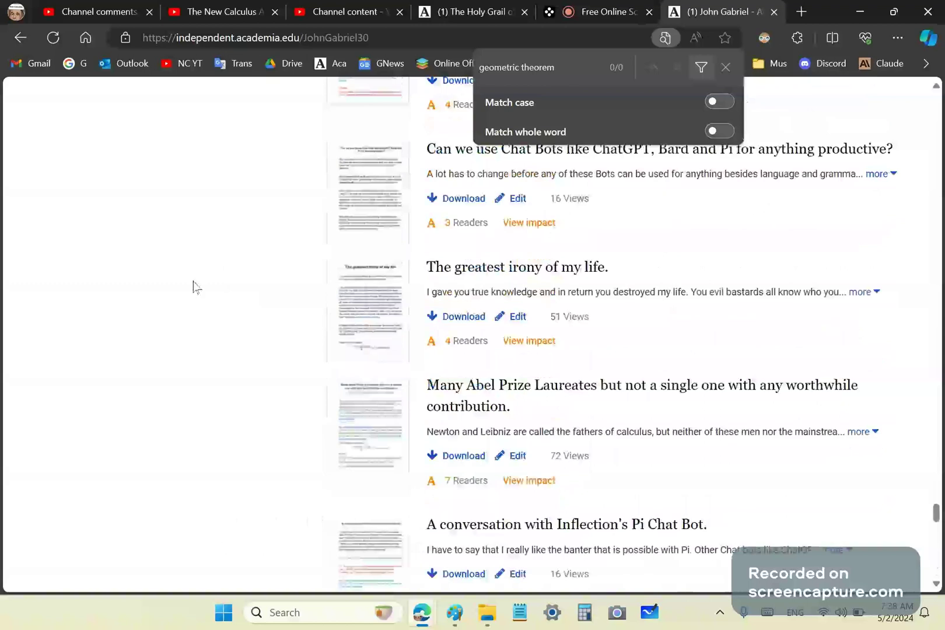
pyautogui.scroll(-10, 198, 280)
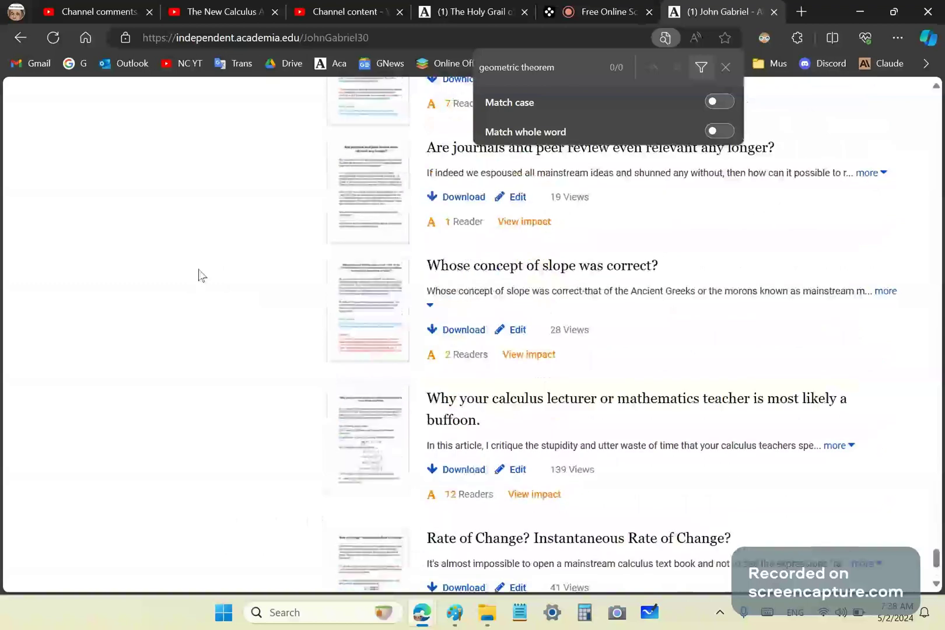
pyautogui.scroll(-3, 201, 276)
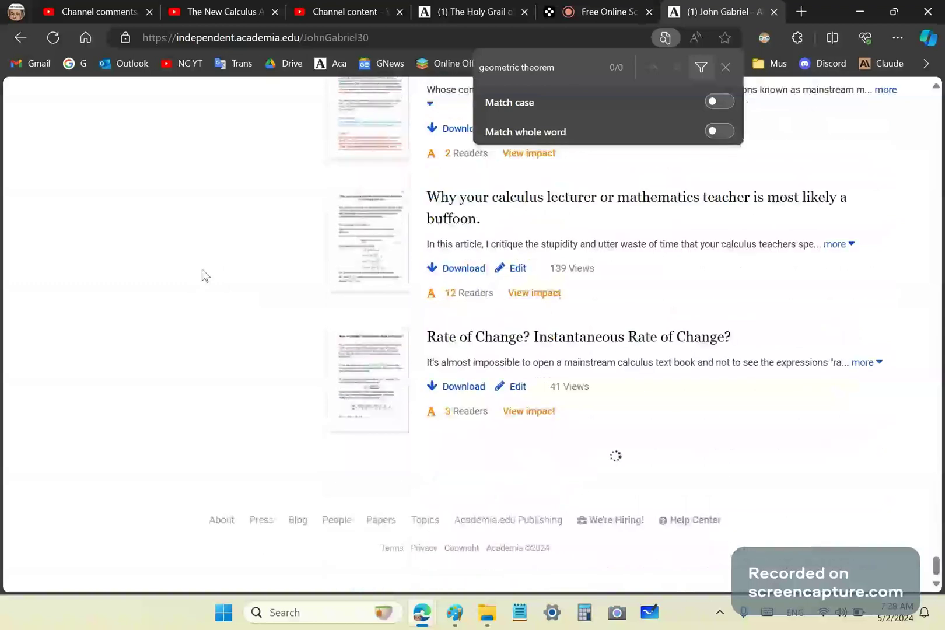
pyautogui.scroll(-5, 206, 273)
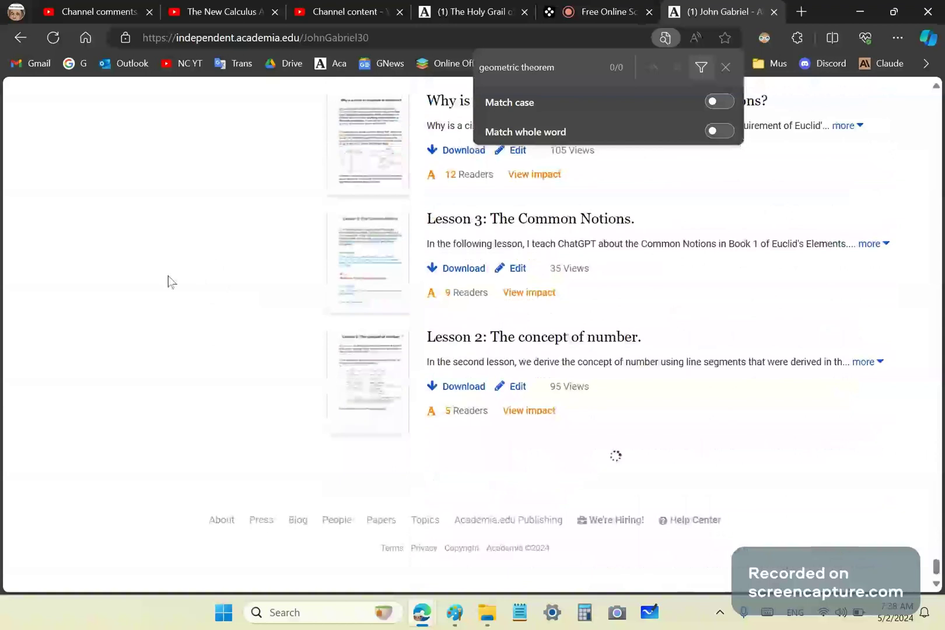
pyautogui.scroll(-6, 207, 260)
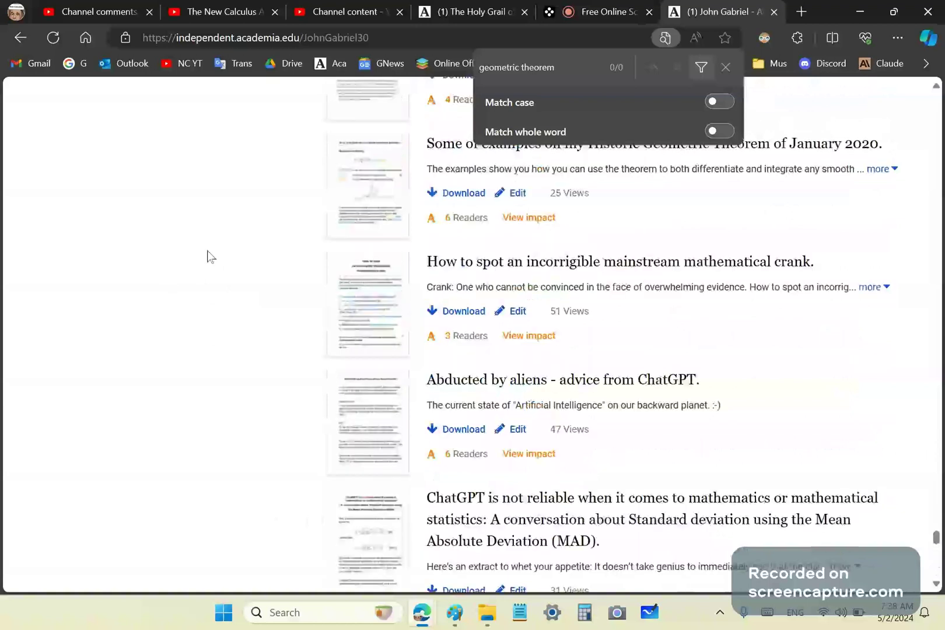
pyautogui.scroll(-10, 205, 259)
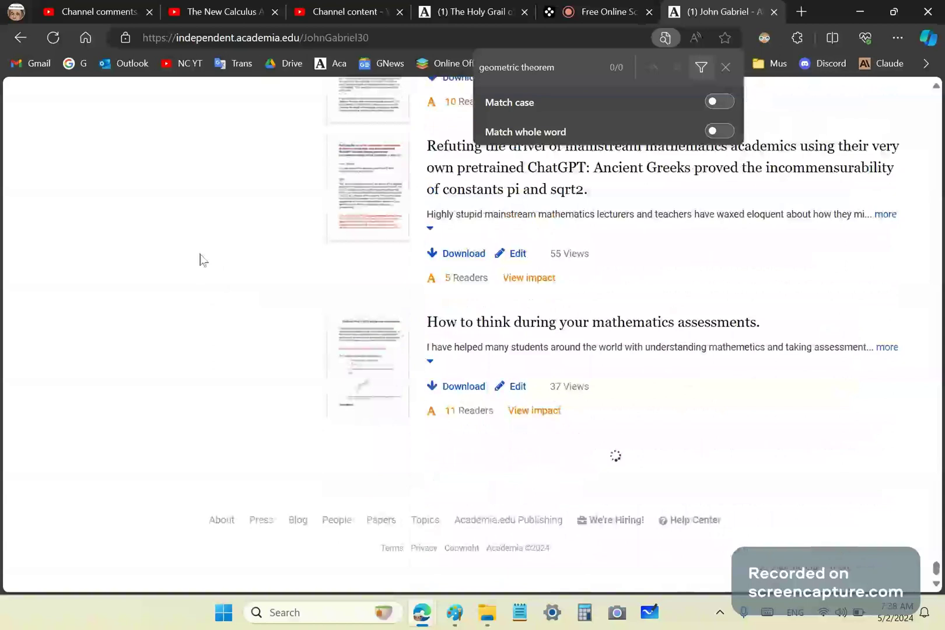
pyautogui.scroll(-6, 204, 257)
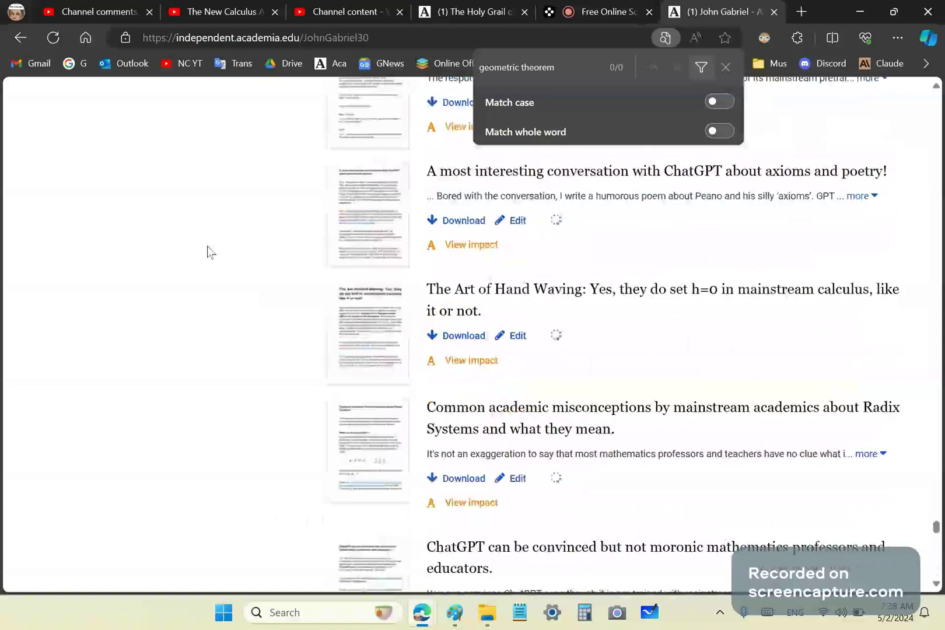
pyautogui.scroll(-10, 211, 265)
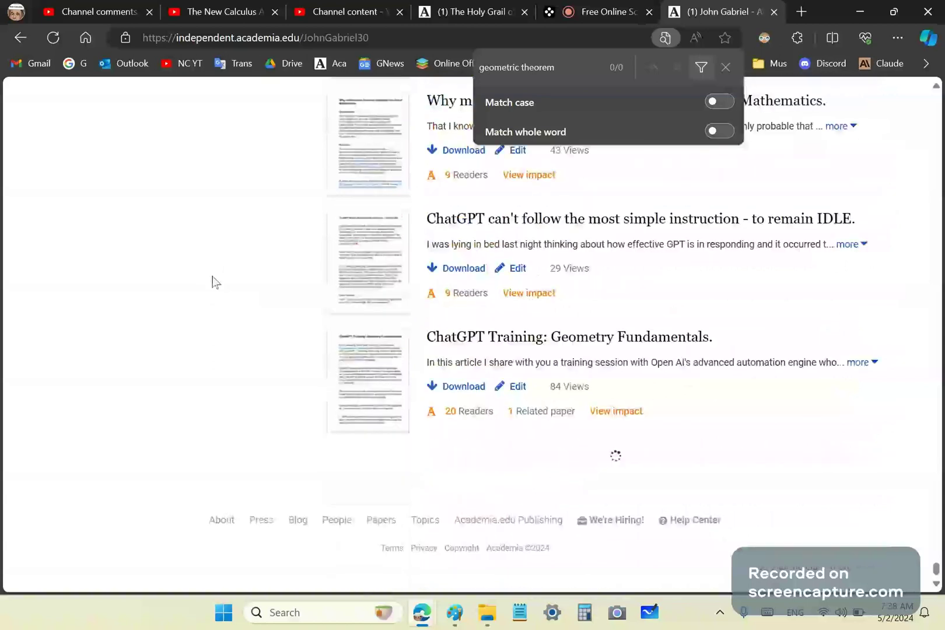
pyautogui.scroll(-10, 205, 257)
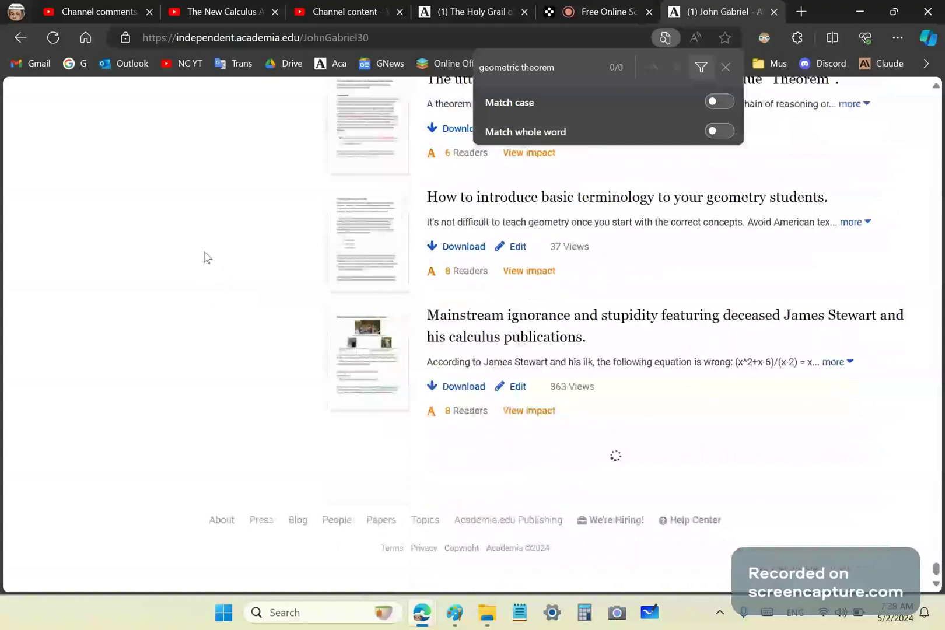
pyautogui.scroll(-5, 210, 261)
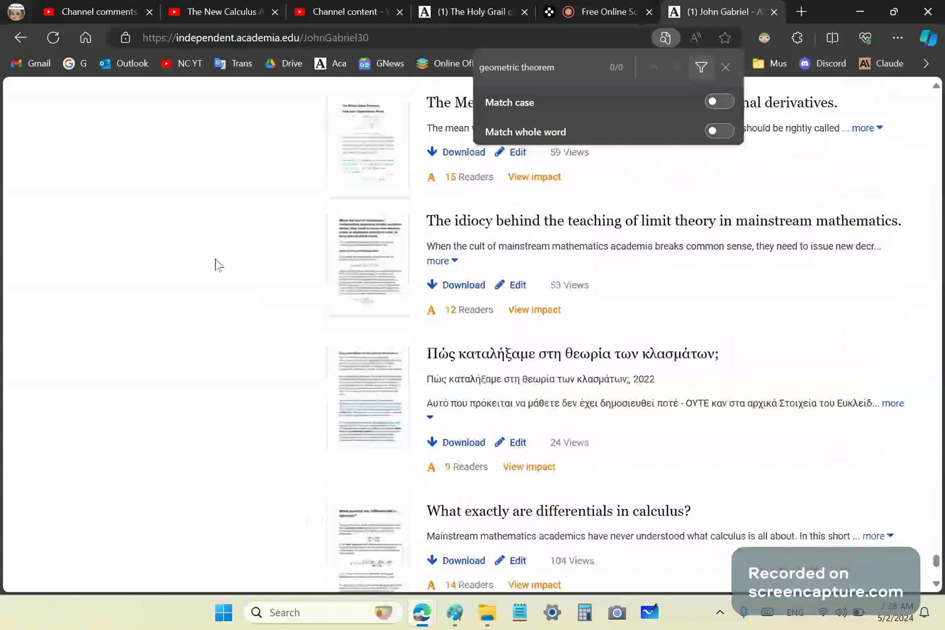
pyautogui.scroll(-10, 211, 265)
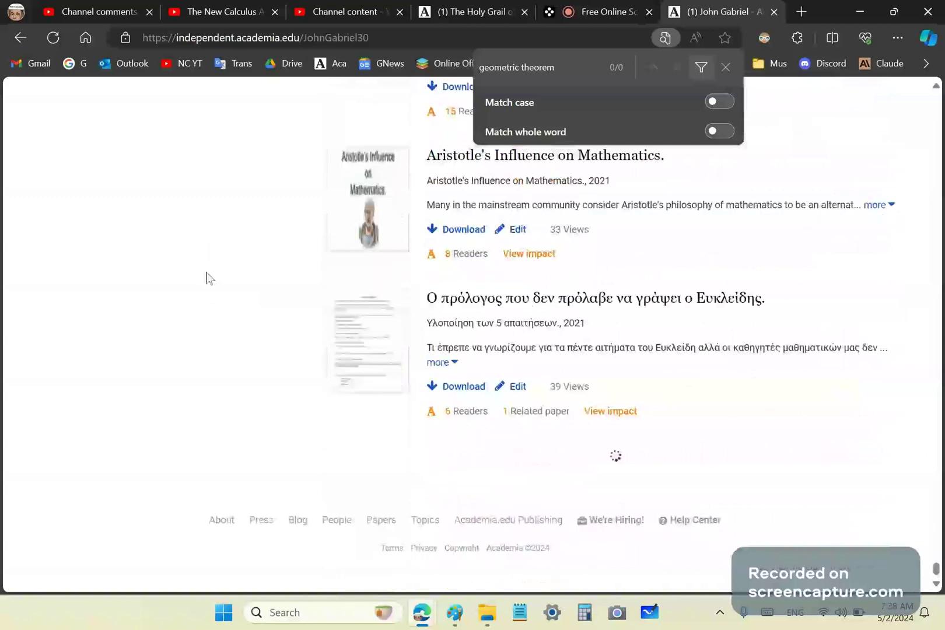
pyautogui.scroll(-5, 198, 262)
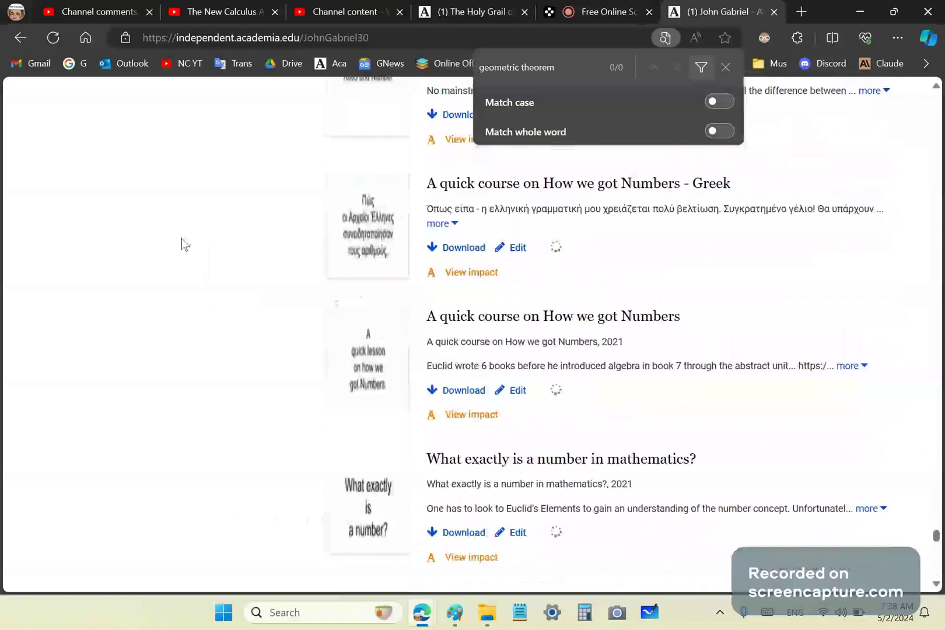
pyautogui.scroll(-5, 192, 242)
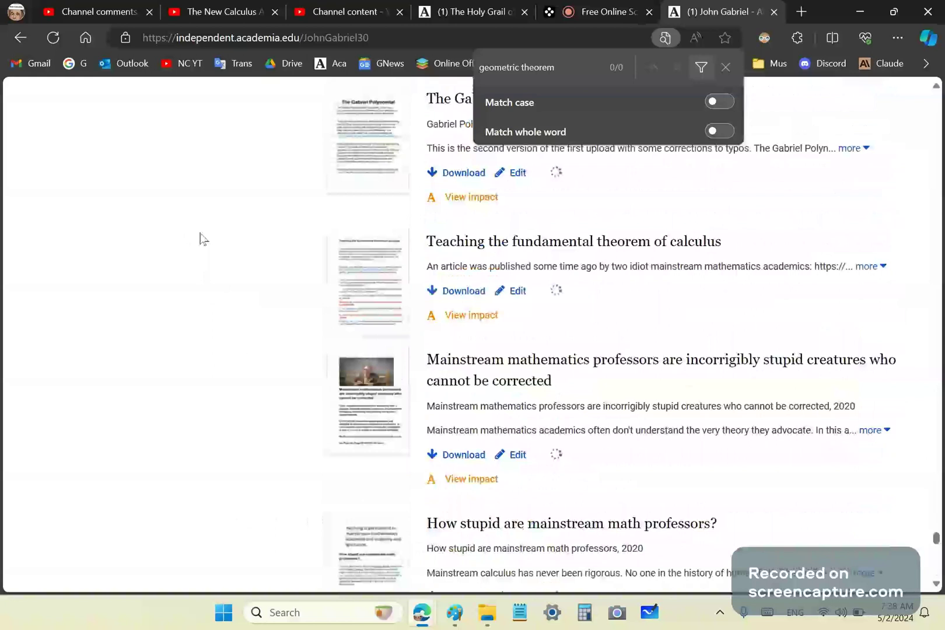
pyautogui.scroll(-10, 201, 239)
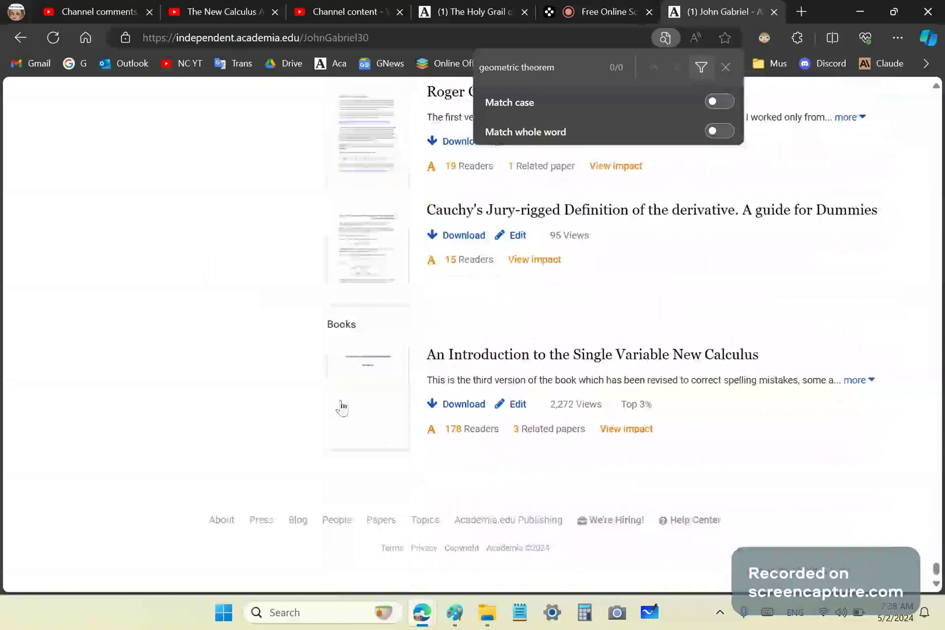
# Step: Step through the geometric theorem matches to the Dummies title, then close find
pyautogui.press('Return')
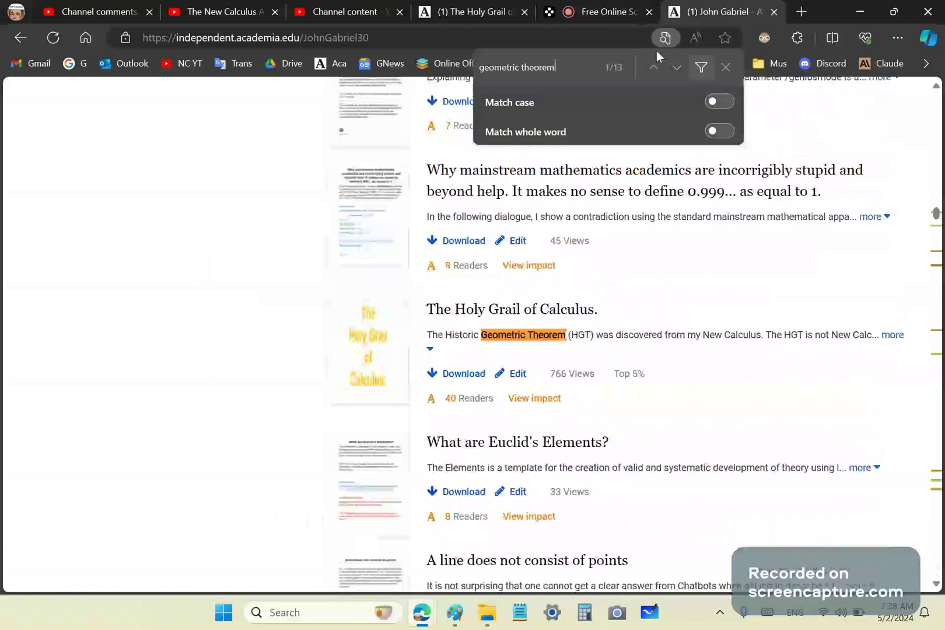
pyautogui.press('Return')
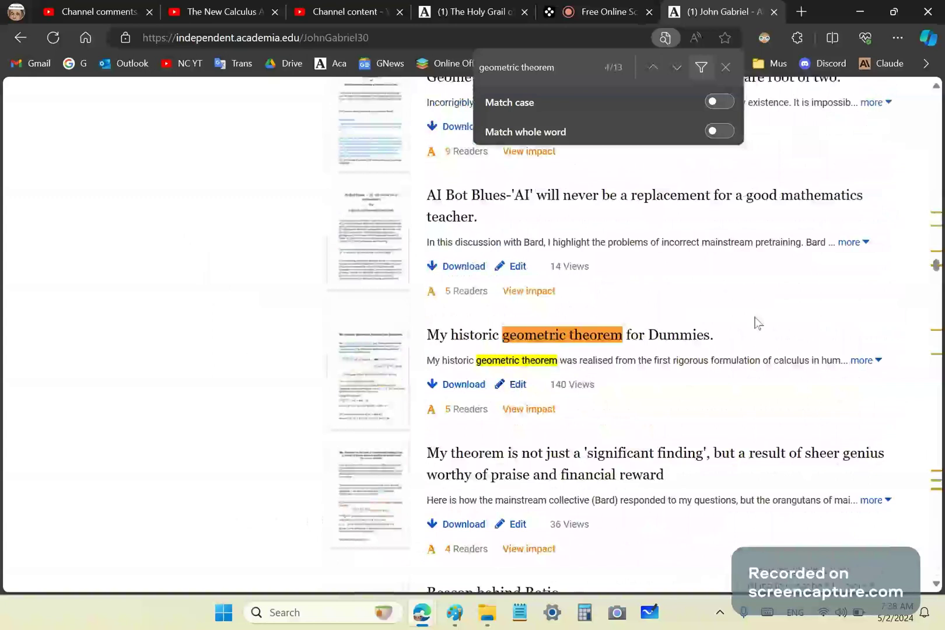
pyautogui.press('Escape')
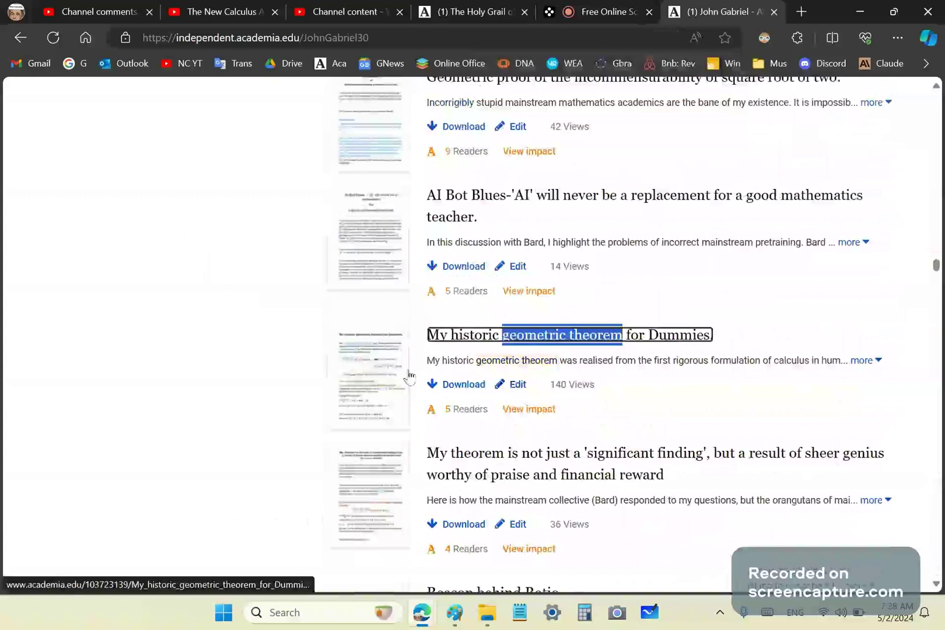
# Step: Preview 'My historic geometric theorem for Dummies' in a new tab, then close it
pyautogui.rightClick(462, 335)
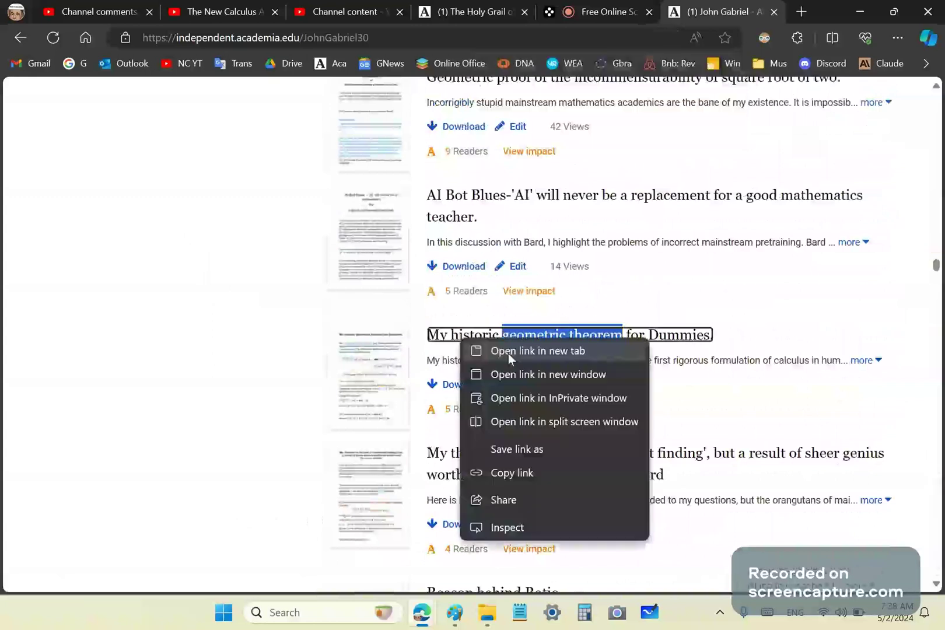
pyautogui.click(508, 351)
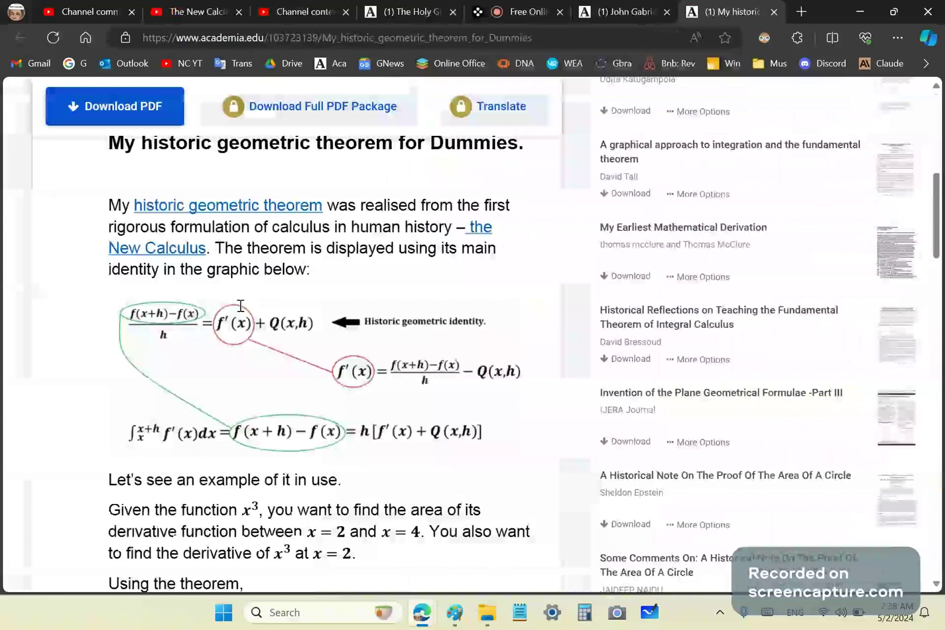
pyautogui.hotkey('ctrl', 'w')
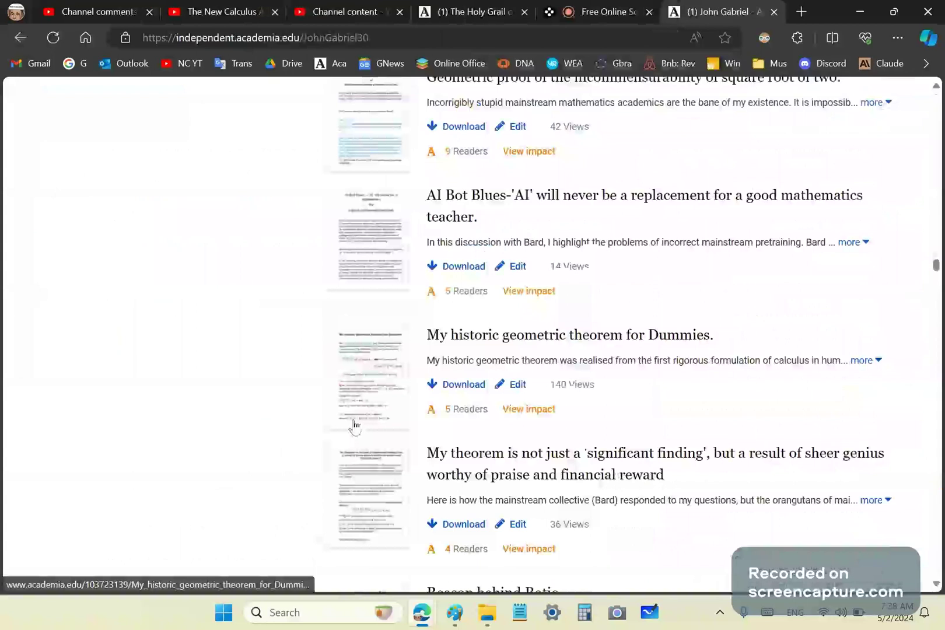
# Step: Find the 'My historic geometric theorem of January 2020' entry at match 11/13
pyautogui.hotkey('ctrl', 'f')
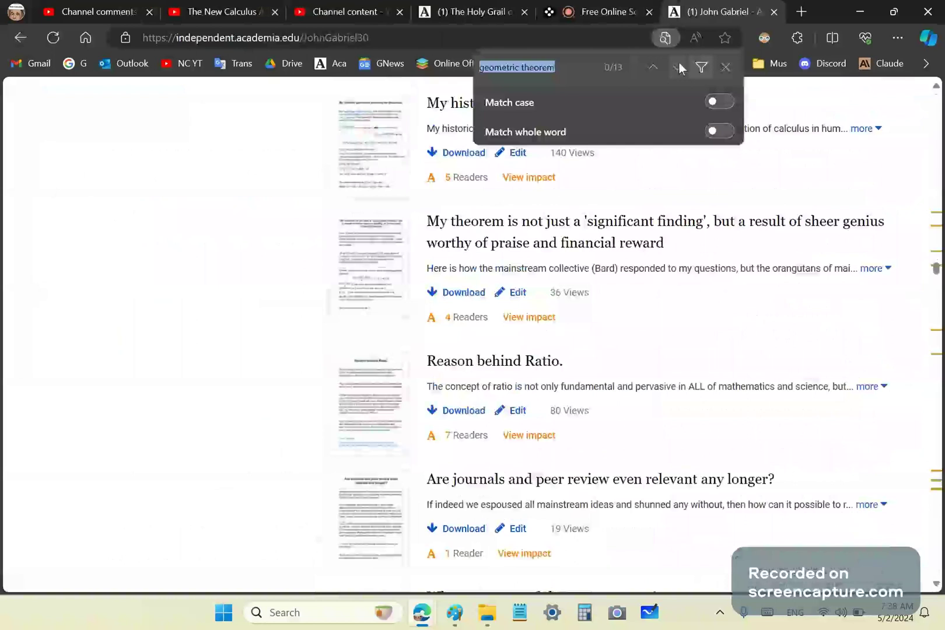
pyautogui.click(677, 66)
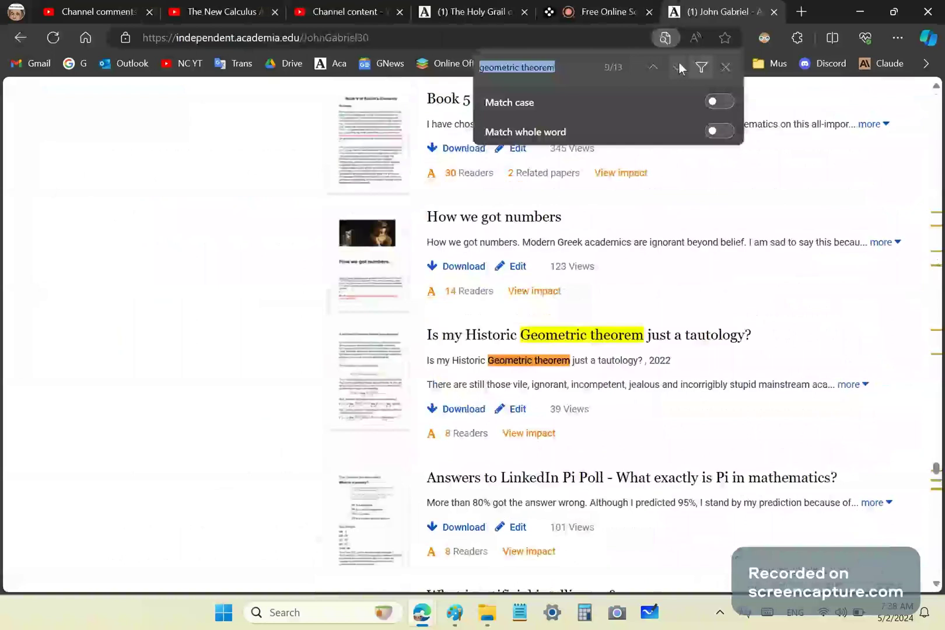
pyautogui.doubleClick(677, 67)
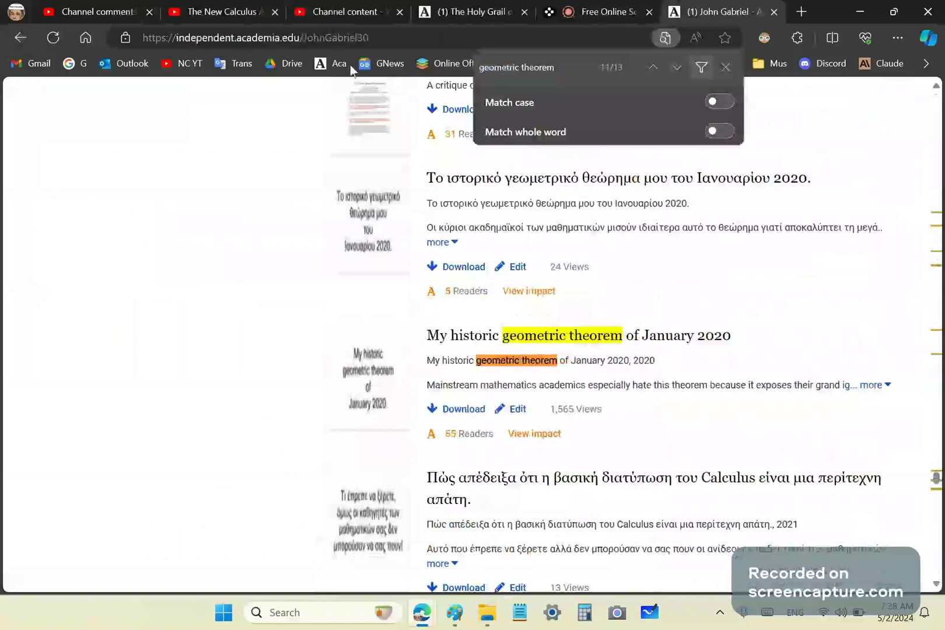
pyautogui.hotkey('ctrl', '4')
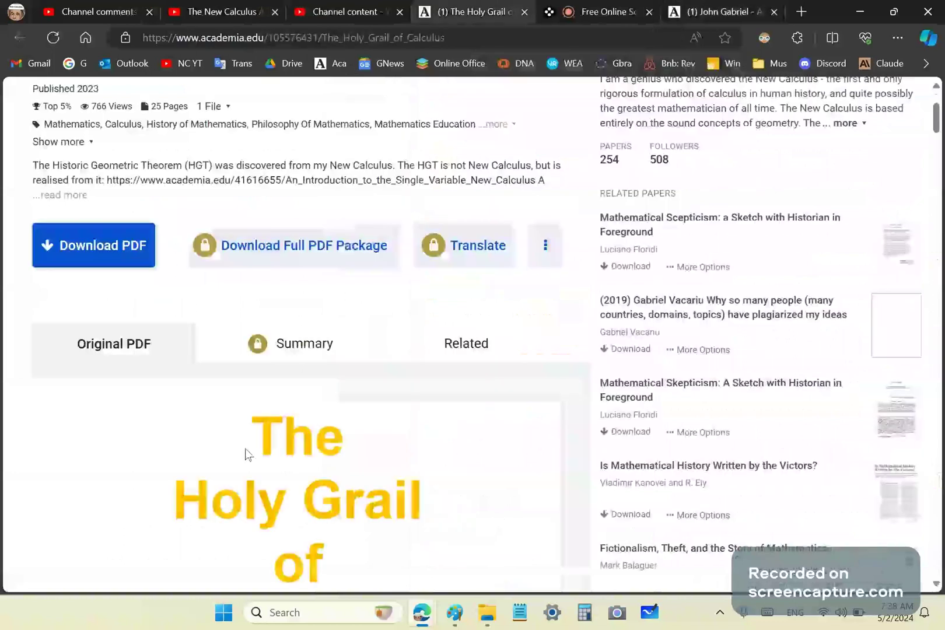
pyautogui.hotkey('ctrl', '6')
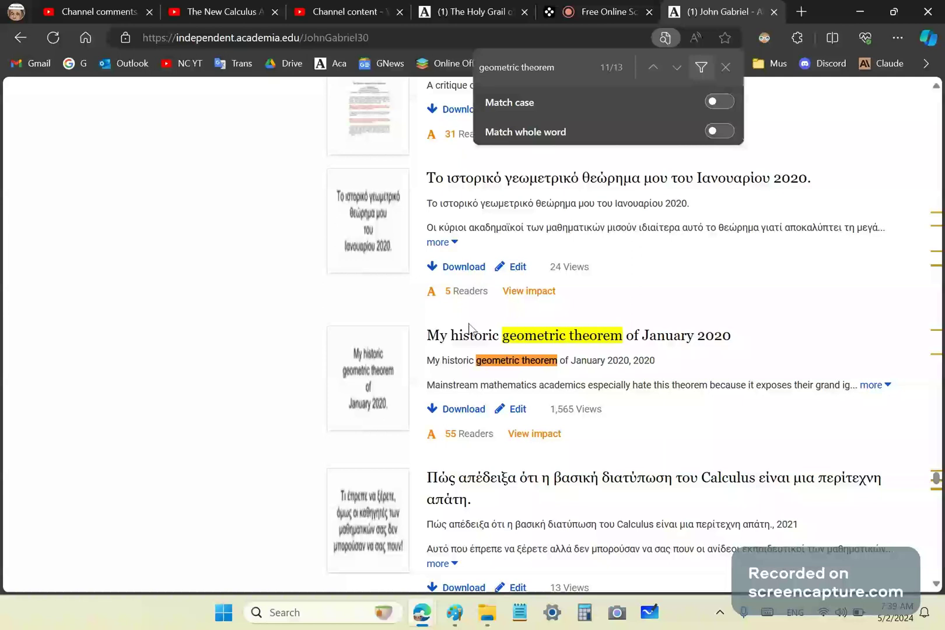
pyautogui.press('Escape')
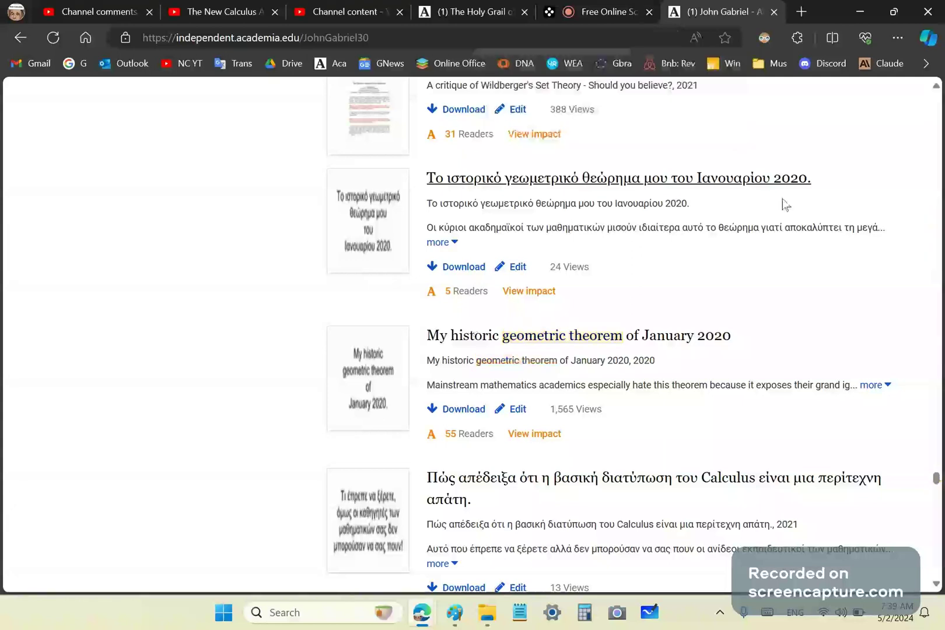
# Step: Delete the old saved profile page file from Downloads and close File Explorer
pyautogui.hotkey('alt', 'Tab')
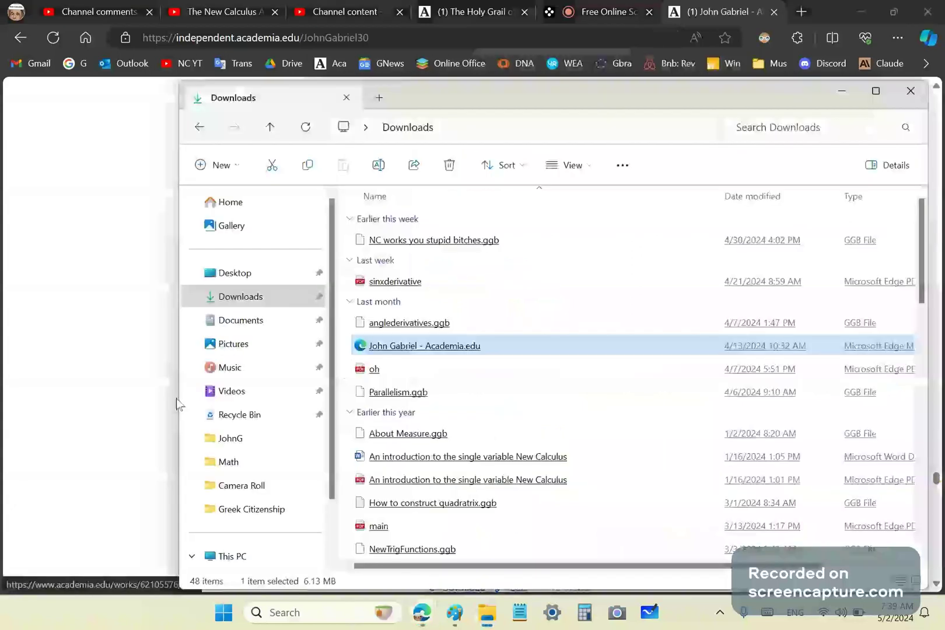
pyautogui.rightClick(423, 349)
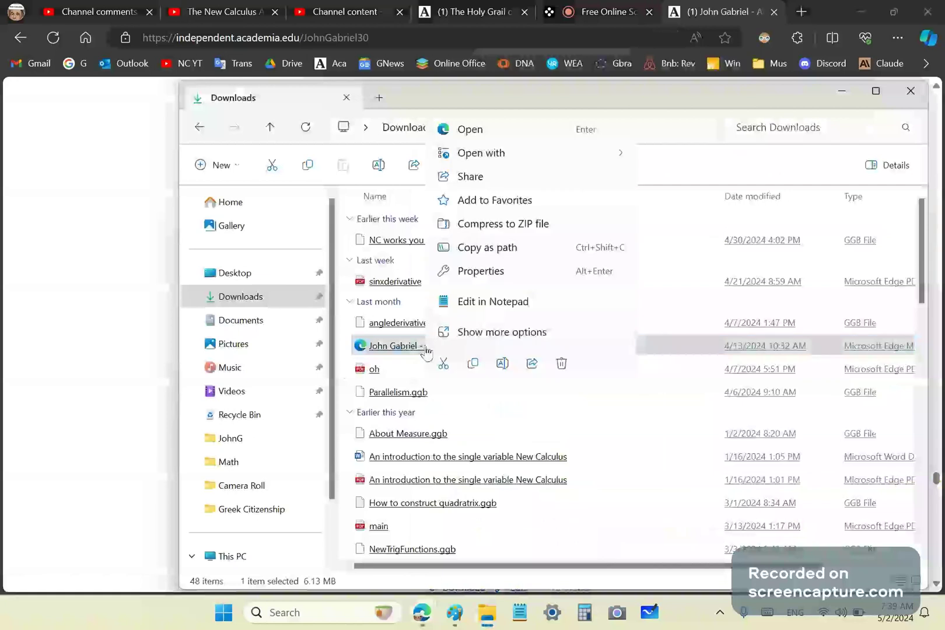
pyautogui.click(560, 362)
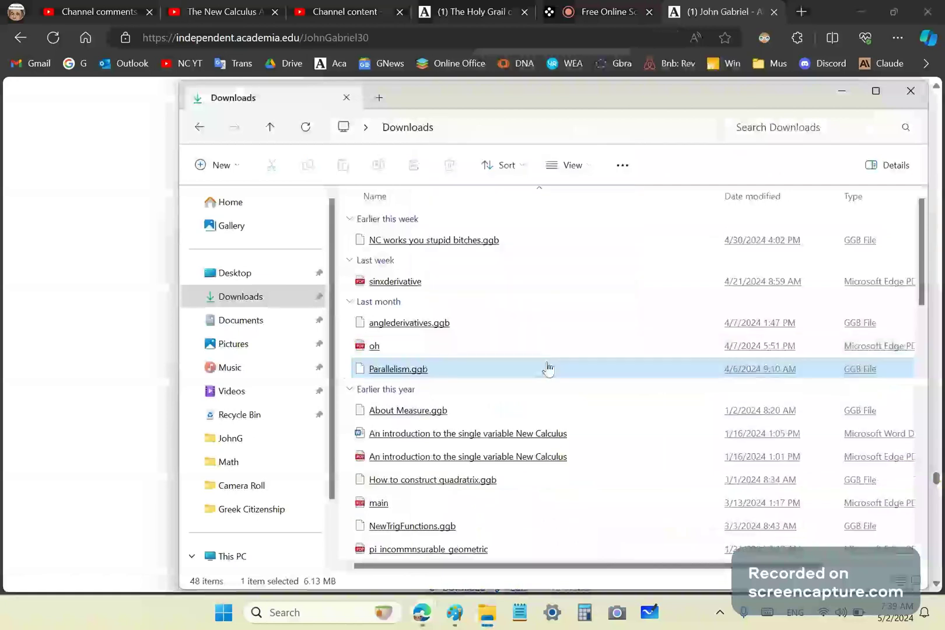
pyautogui.click(910, 90)
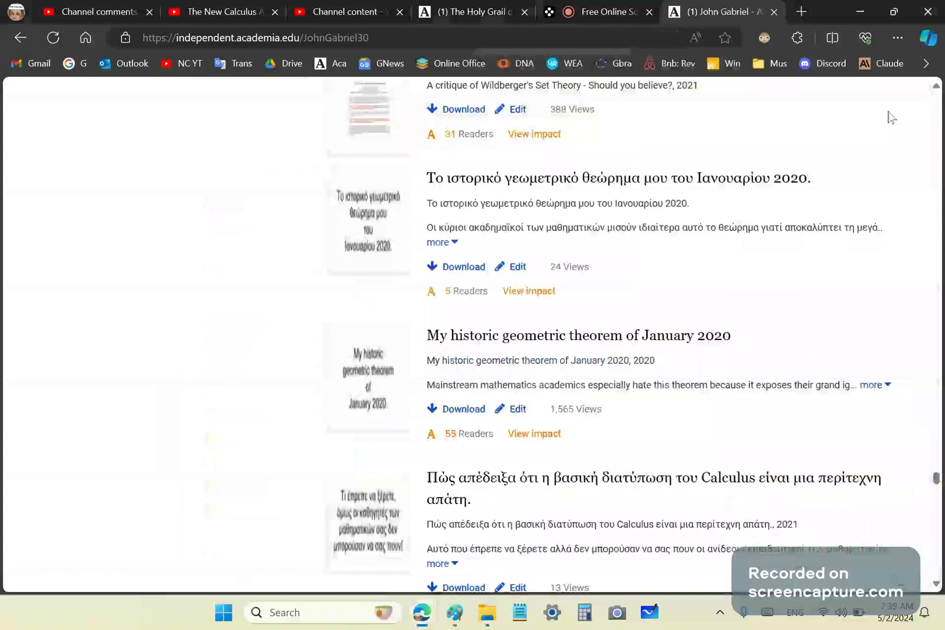
# Step: Open the profile page's right-click context menu, after briefly opening and closing Edge's main menu
pyautogui.hotkey('shift', 'F10')
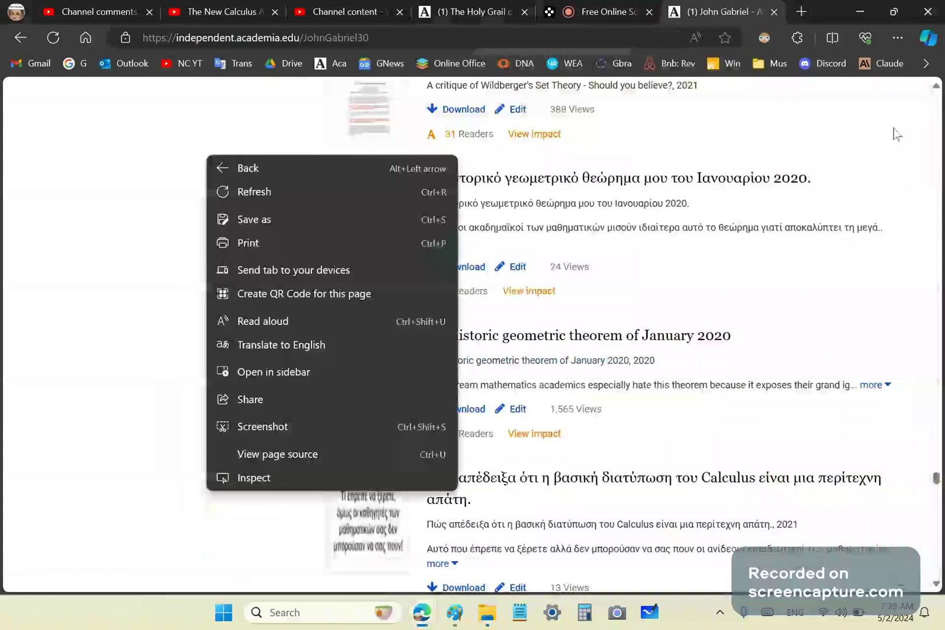
pyautogui.click(897, 37)
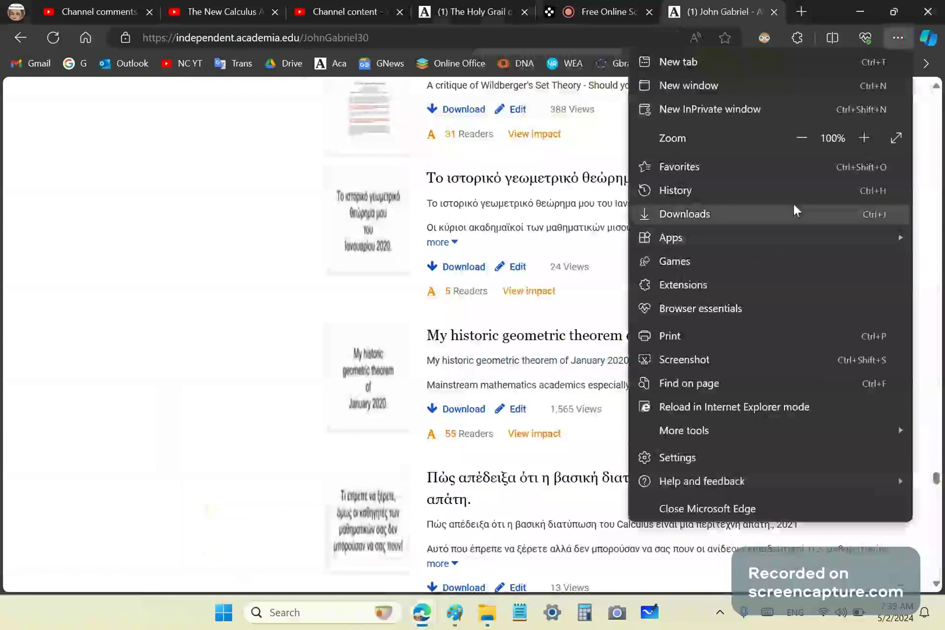
pyautogui.click(937, 96)
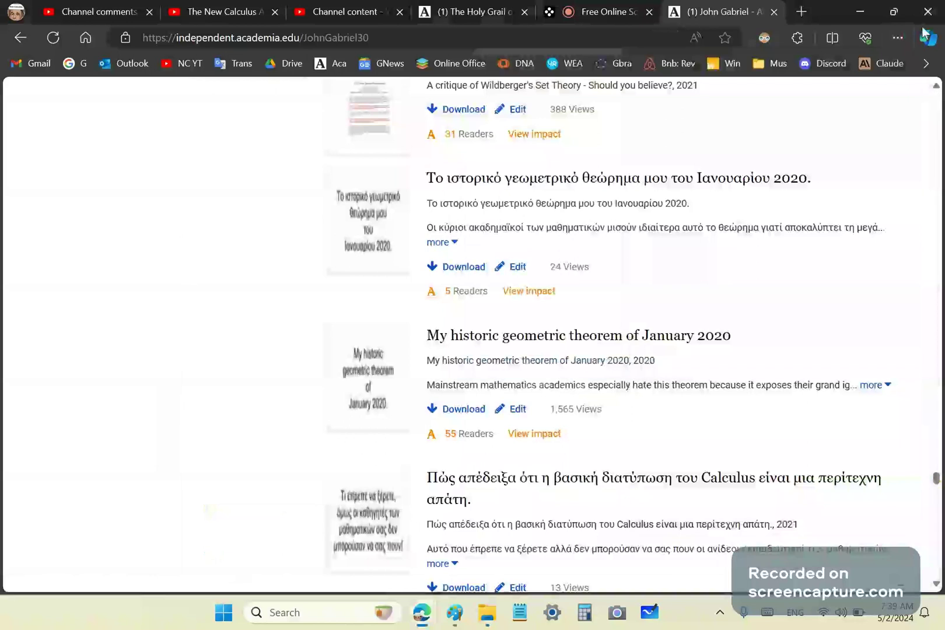
pyautogui.rightClick(230, 155)
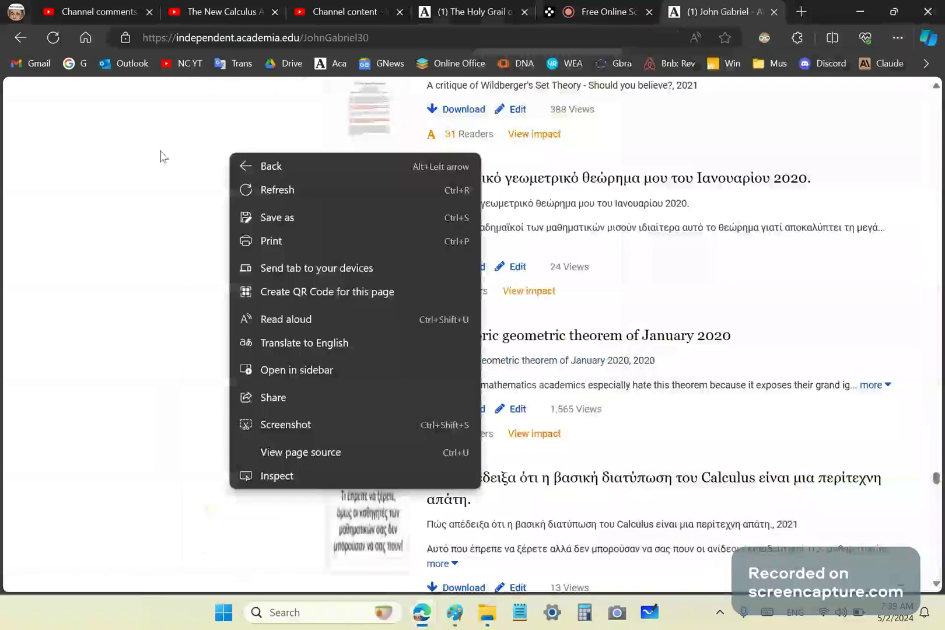
# Step: Use Save as to store the profile page in Downloads, with '(1) ' removed from the file name
pyautogui.click(277, 216)
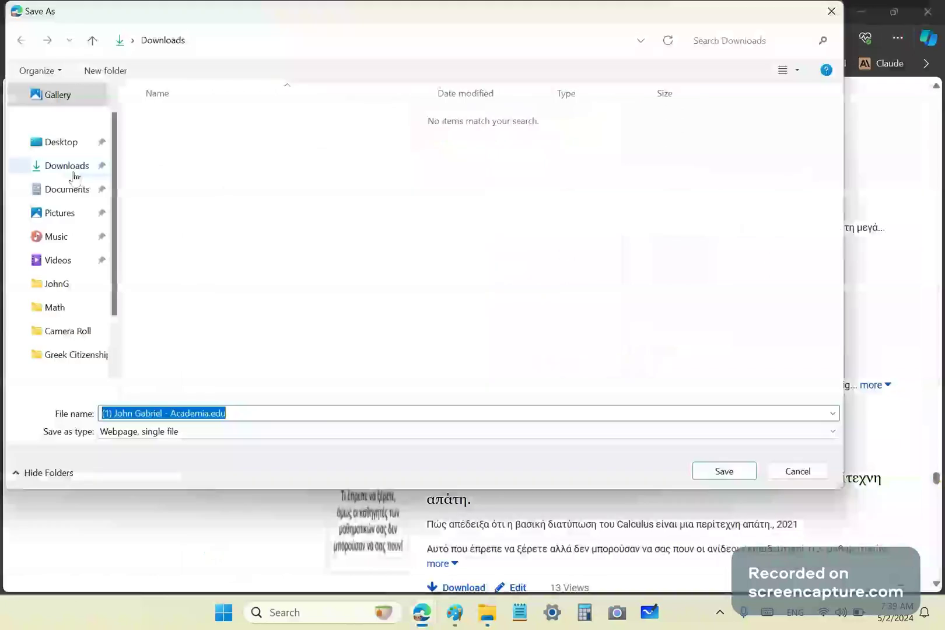
pyautogui.click(116, 414)
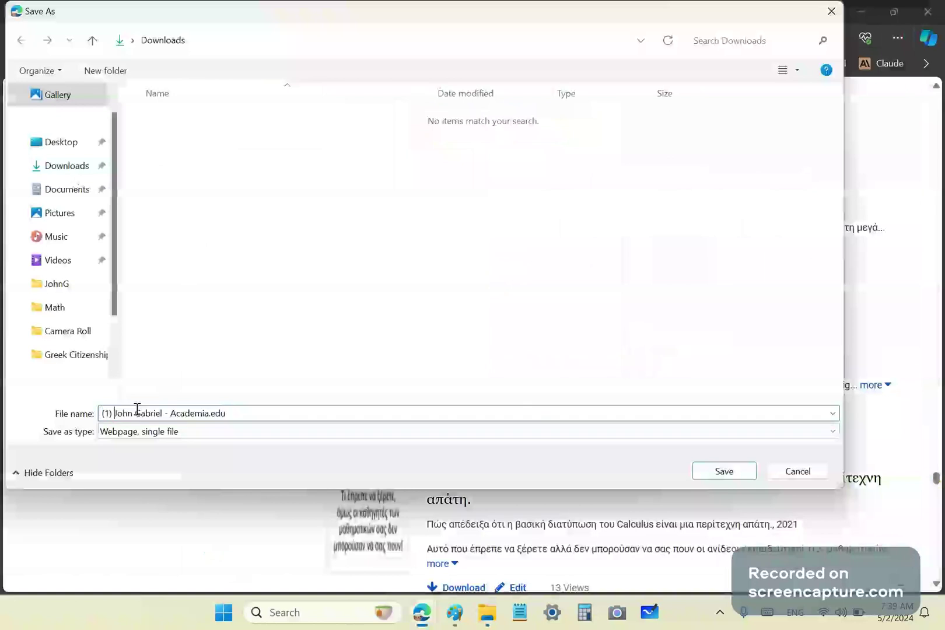
pyautogui.press('BackSpace')
pyautogui.press('BackSpace')
pyautogui.press('BackSpace')
pyautogui.press('BackSpace')
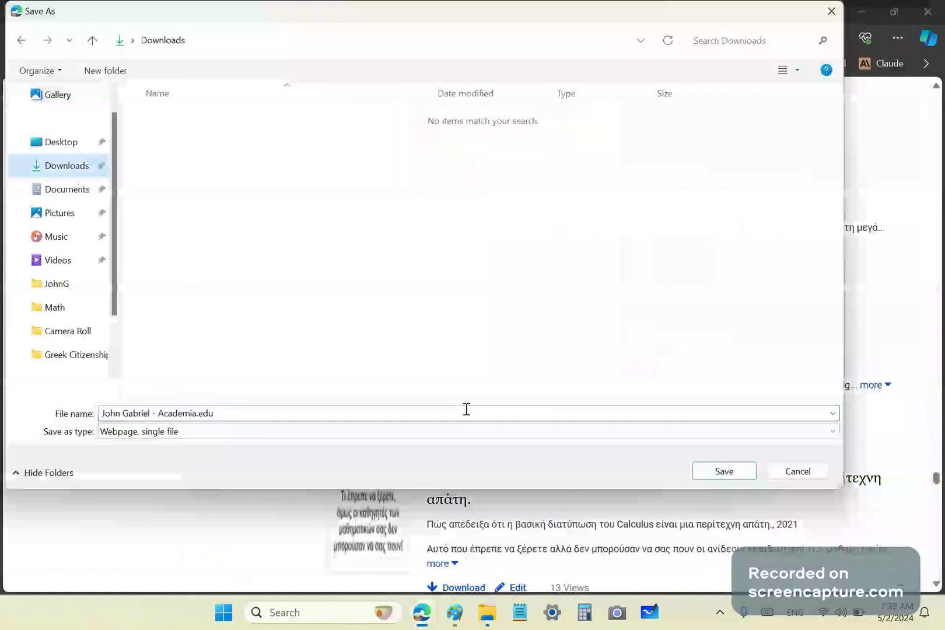
pyautogui.click(725, 471)
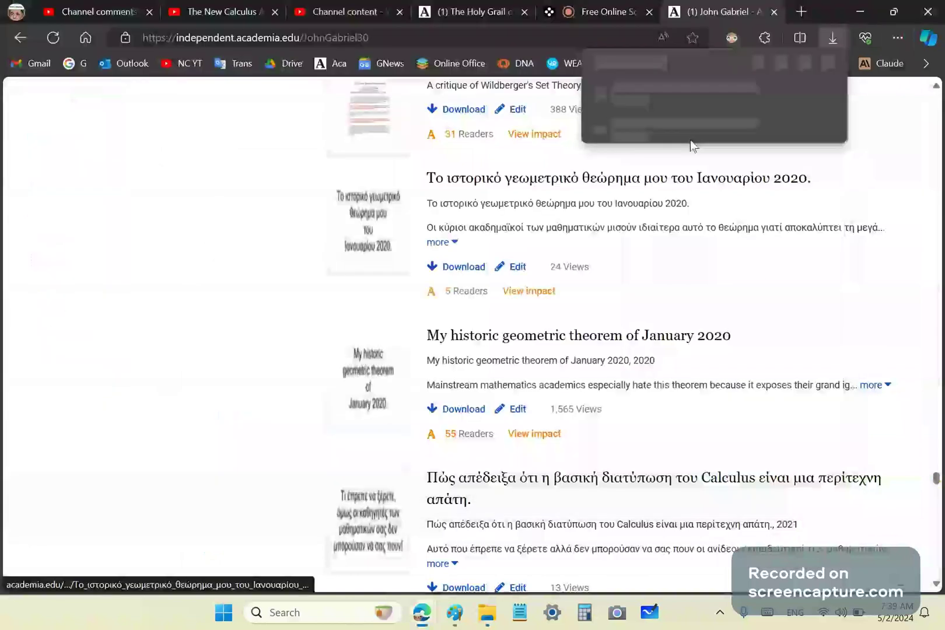
# Step: Close the profile tab and open the newly saved profile webpage from File Explorer's Downloads folder
pyautogui.click(774, 12)
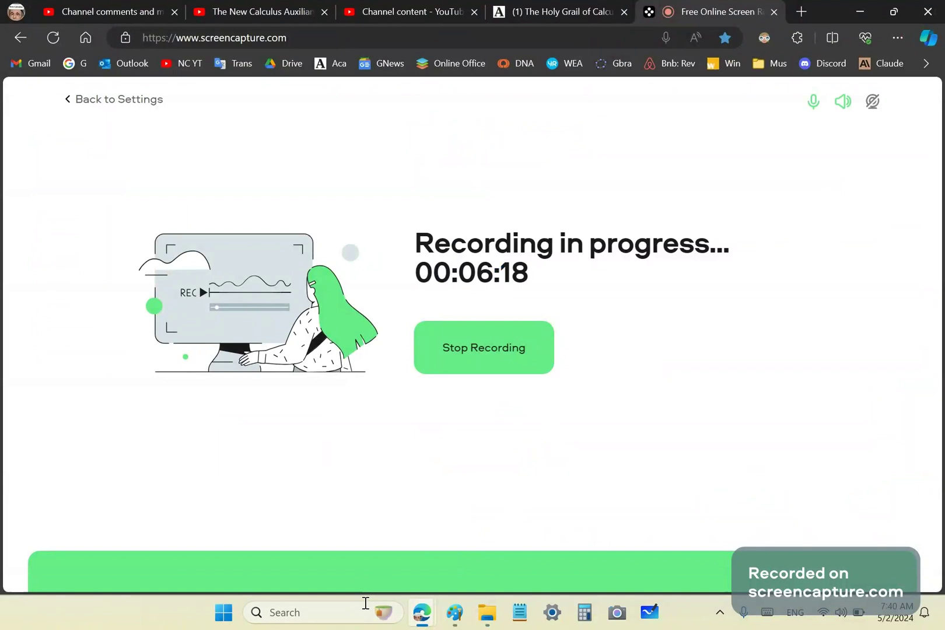
pyautogui.click(487, 613)
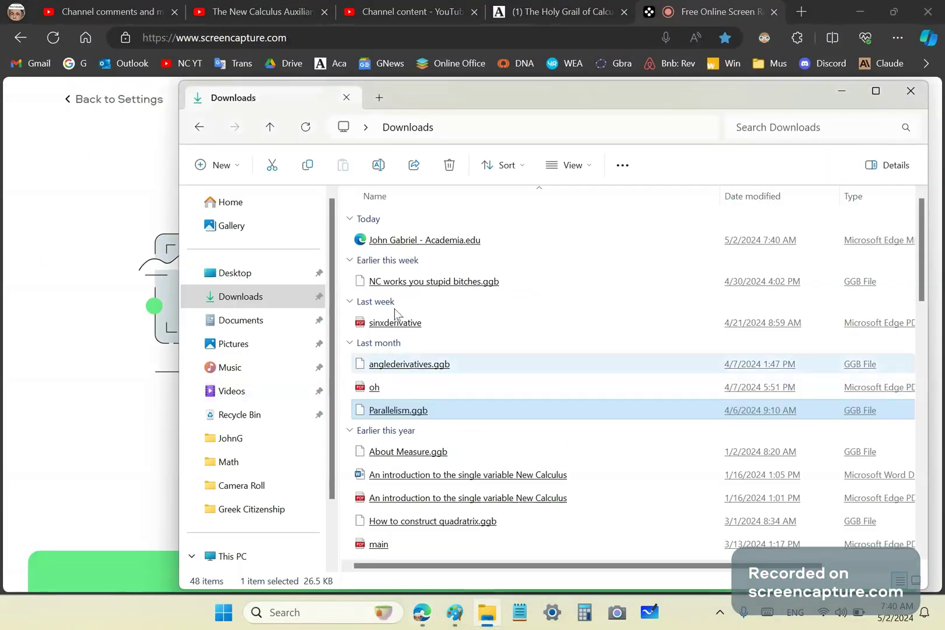
pyautogui.click(423, 242)
pyautogui.rightClick(464, 250)
pyautogui.click(461, 245)
pyautogui.doubleClick(462, 245)
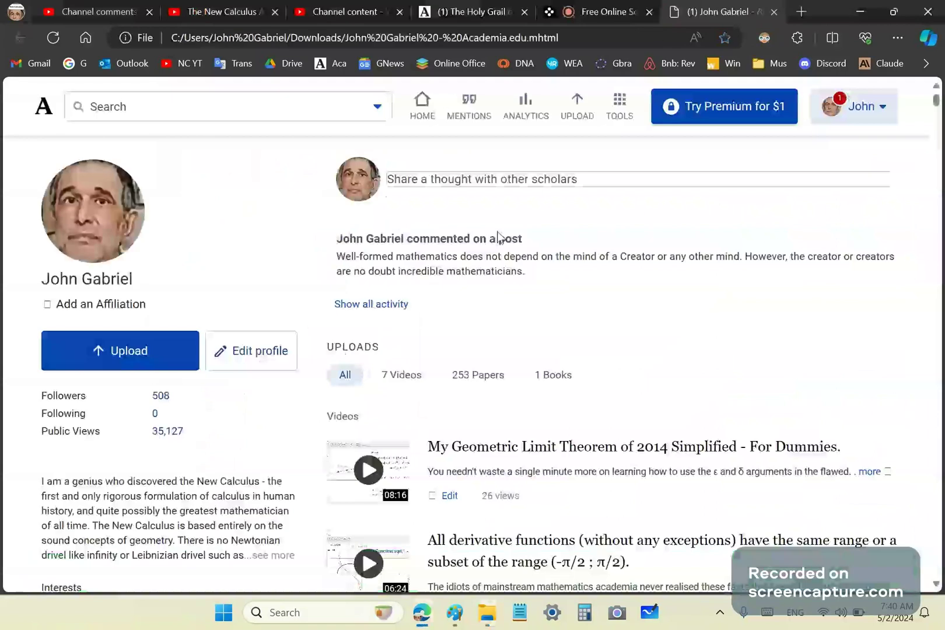
# Step: Scroll the saved .mhtml profile page and search it for 'geometric theorem', finding 5 matches
pyautogui.moveTo(936, 98); pyautogui.dragTo(939, 592)
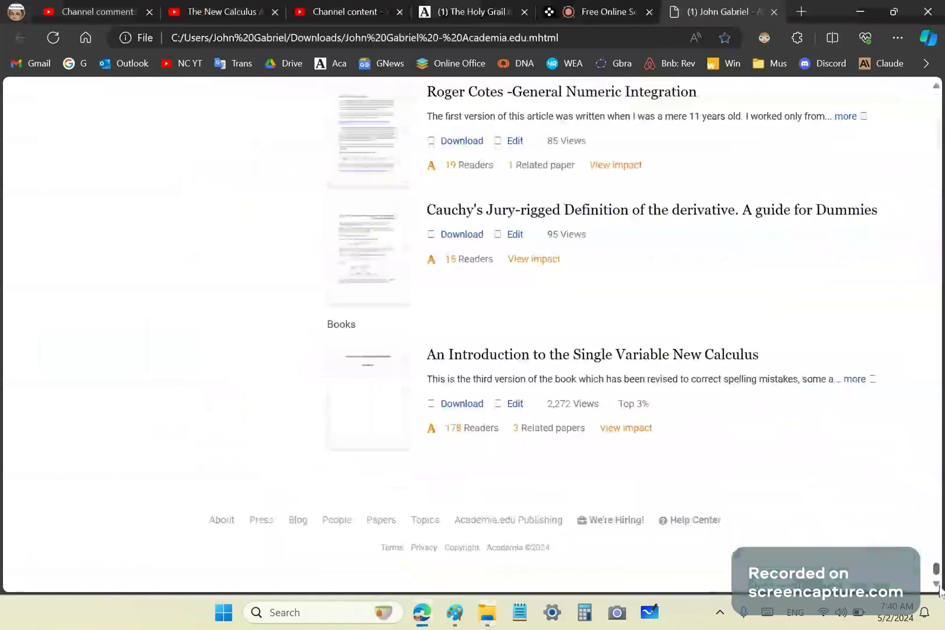
pyautogui.press('Home')
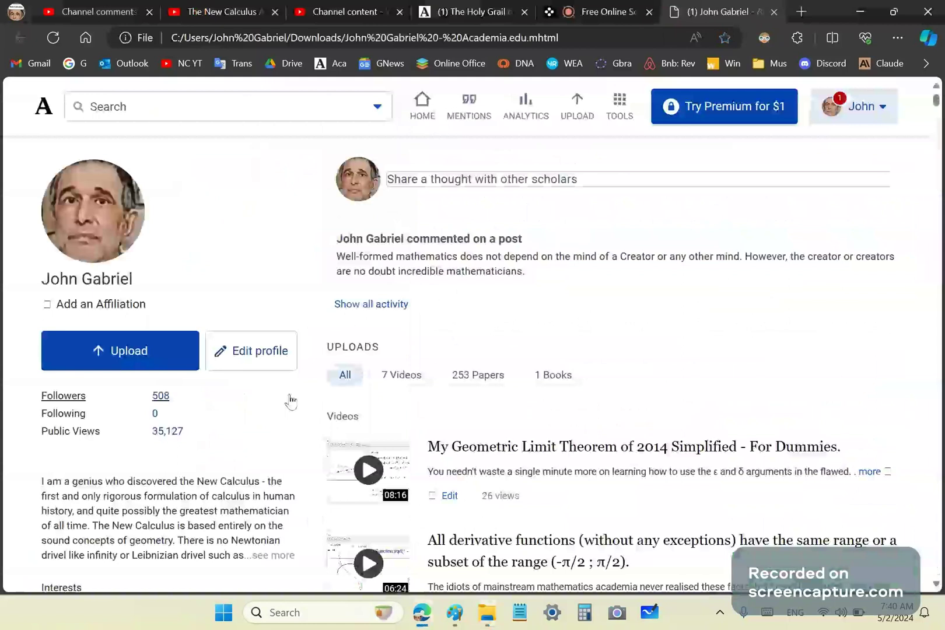
pyautogui.scroll(-3, 489, 401)
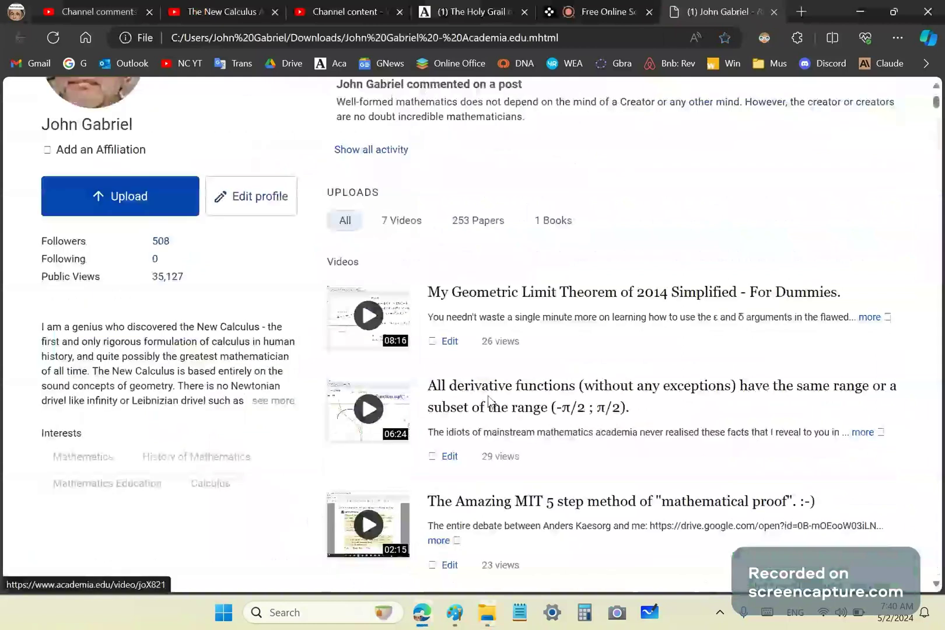
pyautogui.scroll(3, 488, 401)
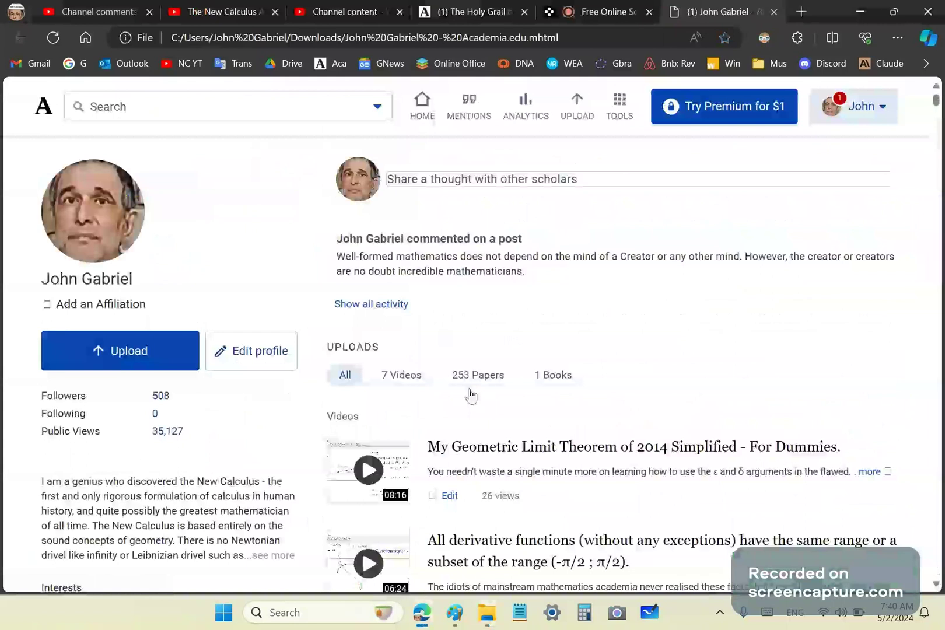
pyautogui.hotkey('ctrl', 'f')
pyautogui.scroll(-6, 258, 262)
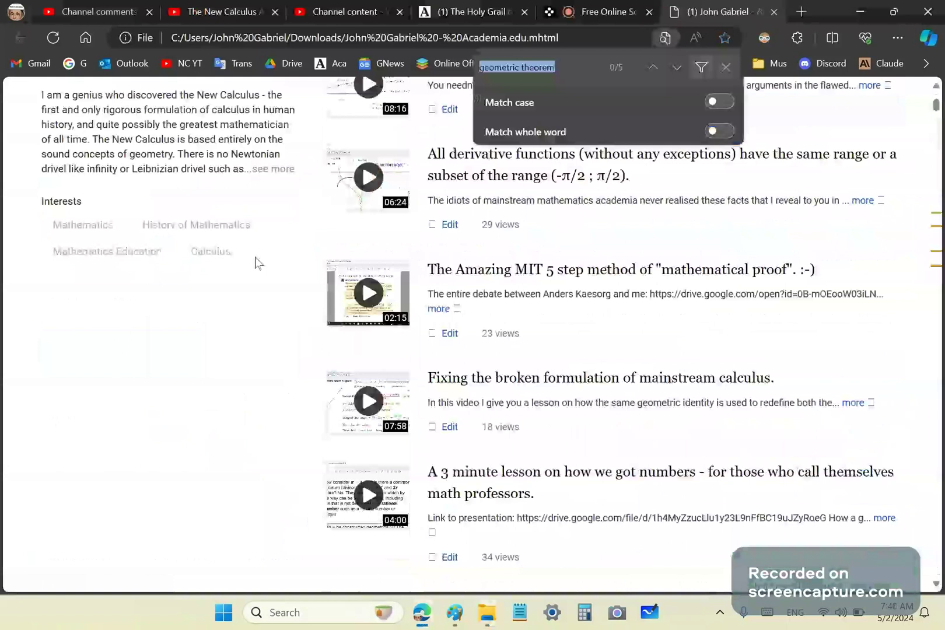
# Step: Switch to the Holy Grail of Calculus tab and scroll its slides back to the f′(x) ± Q(x,h) formula
pyautogui.hotkey('ctrl', '4')
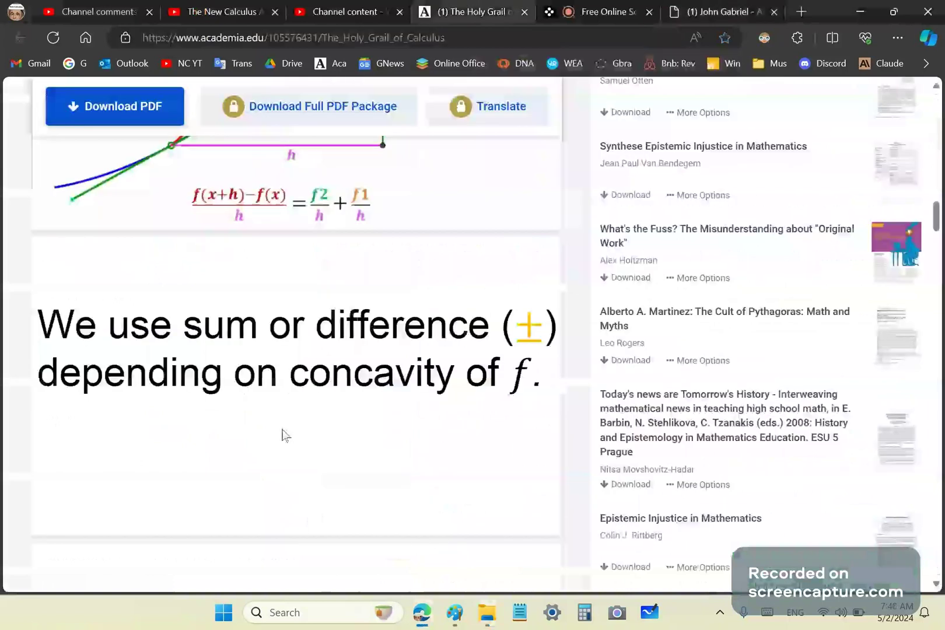
pyautogui.scroll(-3, 268, 350)
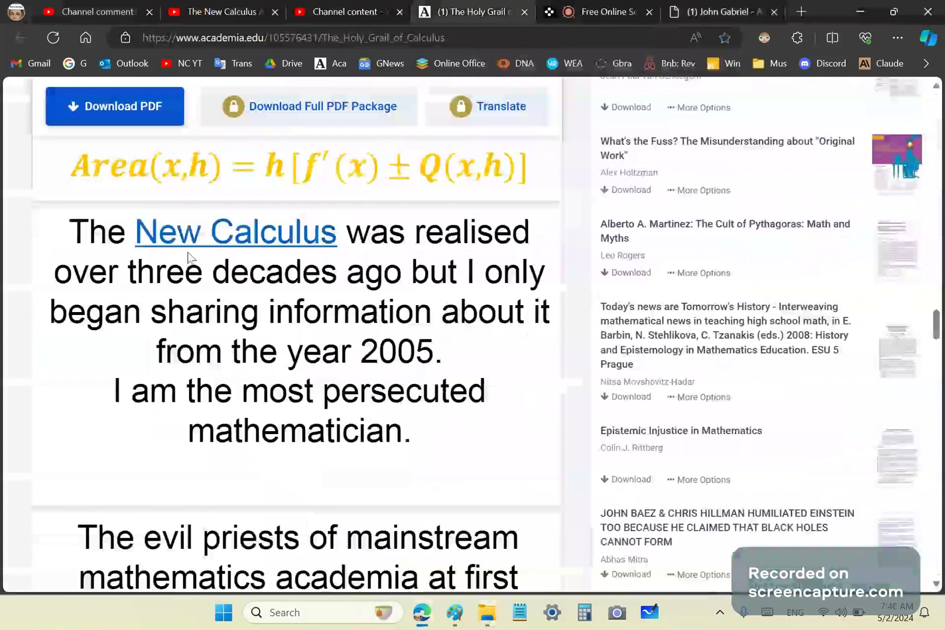
pyautogui.scroll(-5, 187, 257)
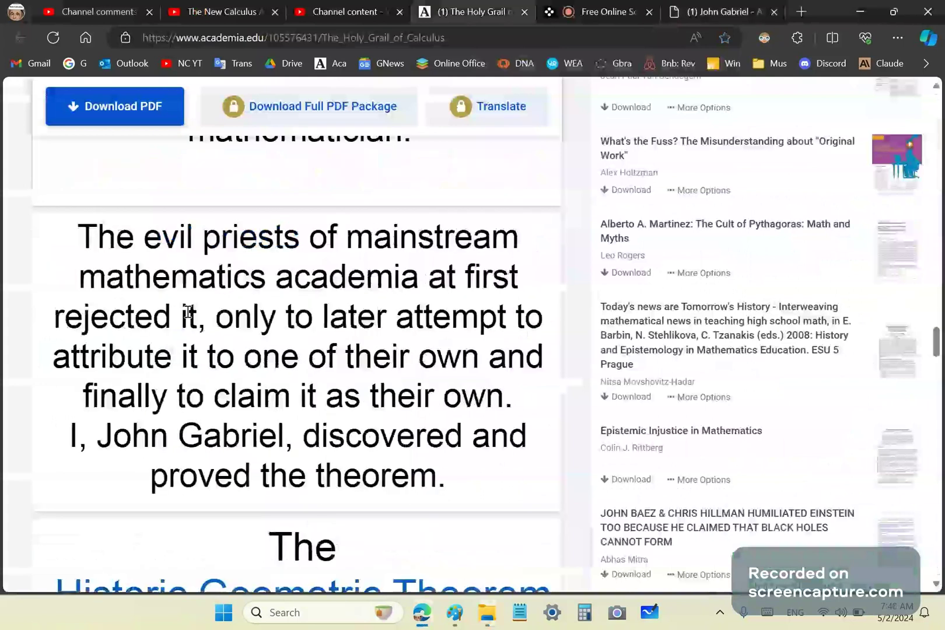
pyautogui.scroll(-4, 188, 311)
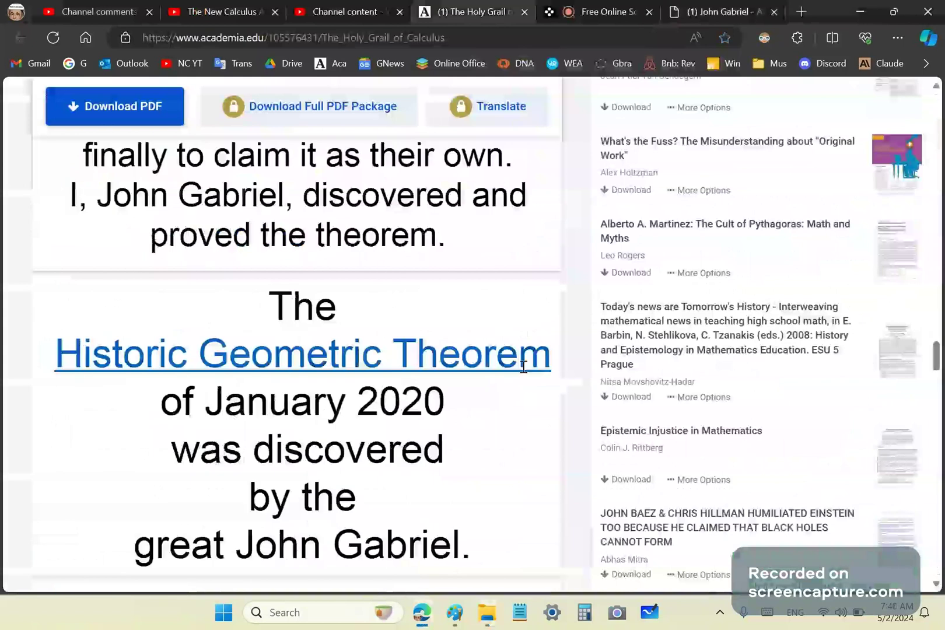
pyautogui.scroll(5, 931, 350)
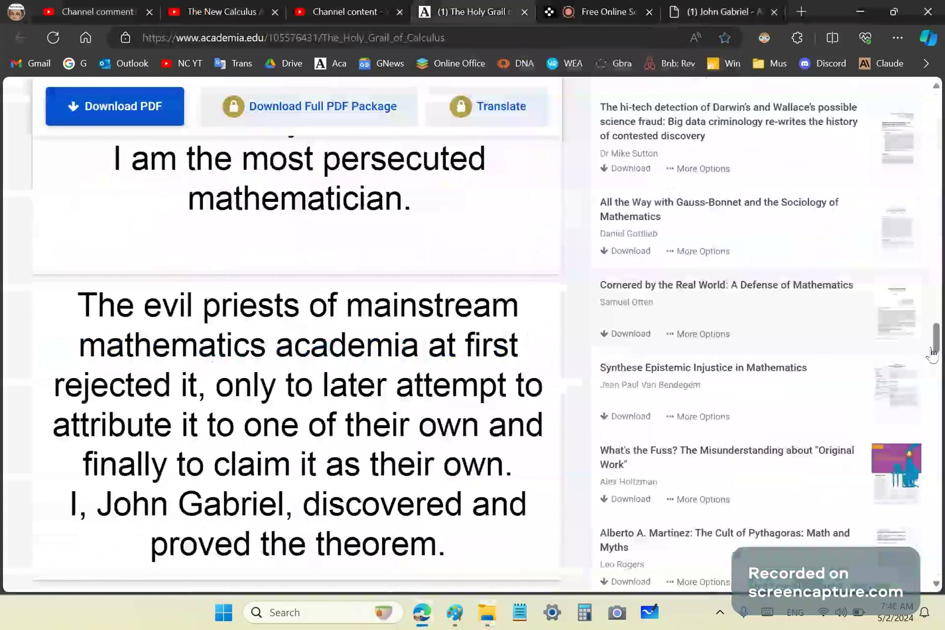
pyautogui.scroll(10, 931, 350)
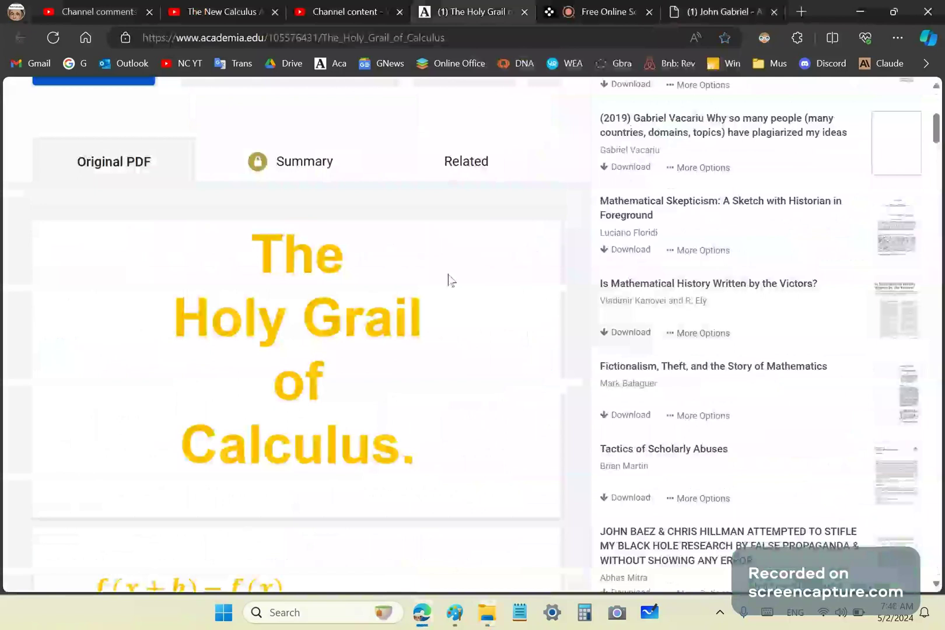
pyautogui.scroll(-6, 449, 281)
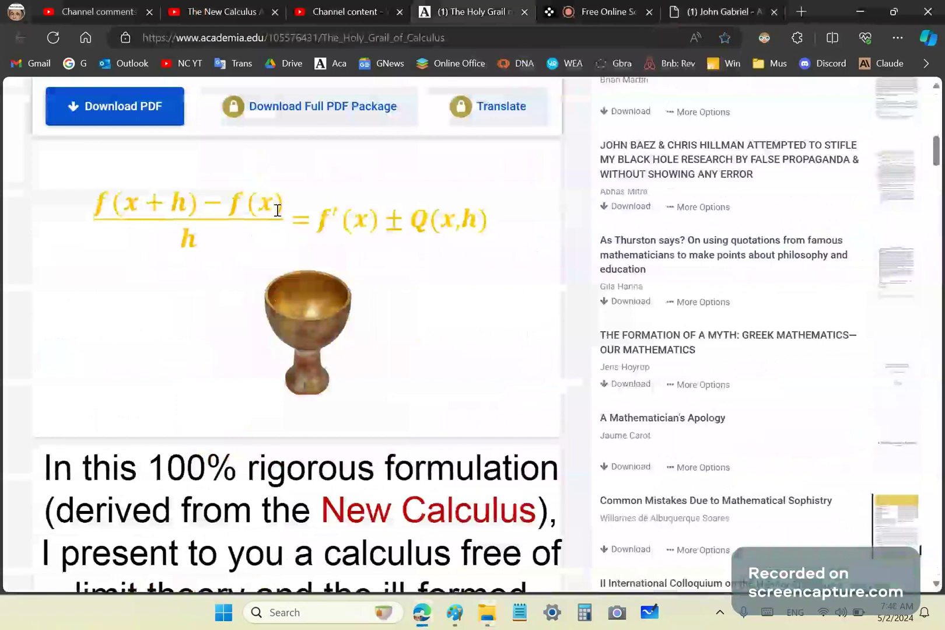
pyautogui.scroll(-5, 277, 209)
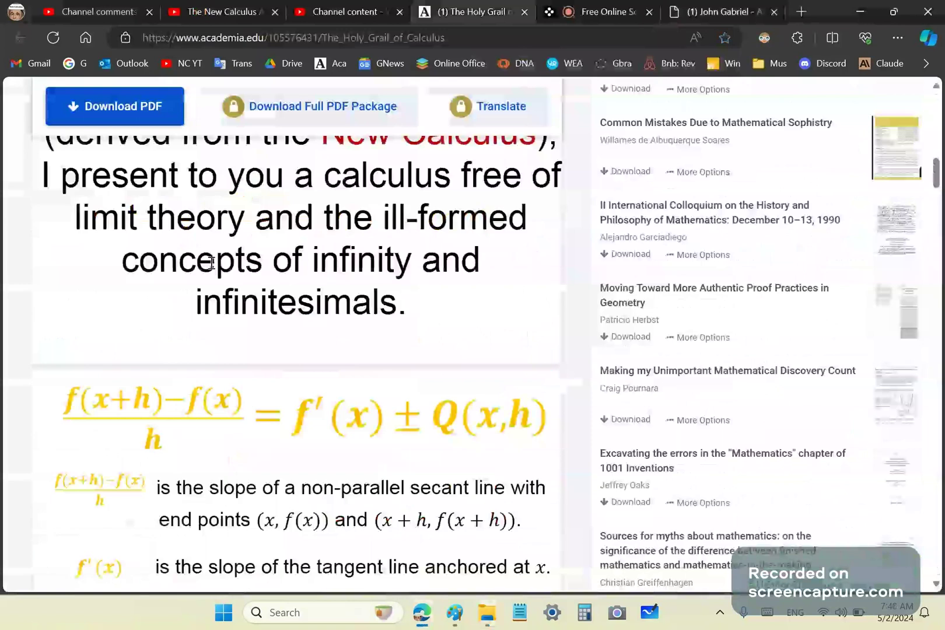
pyautogui.scroll(-2, 221, 263)
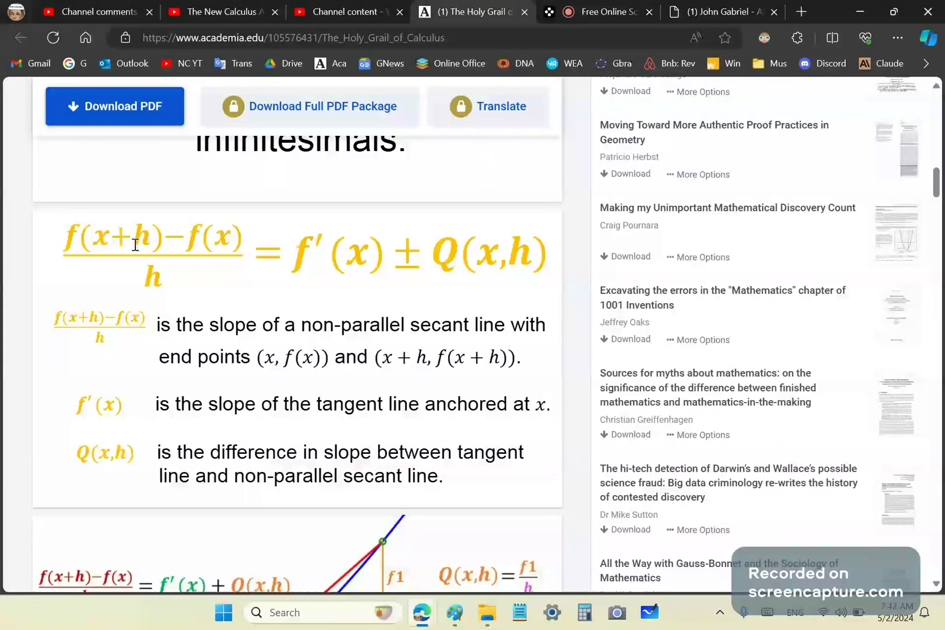
pyautogui.scroll(-3, 172, 309)
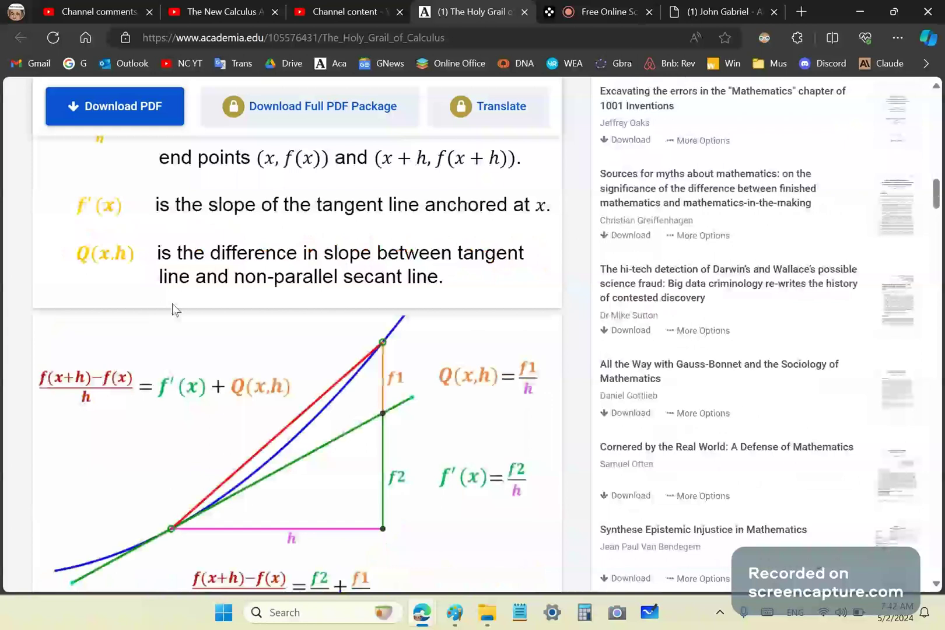
pyautogui.scroll(-1, 172, 310)
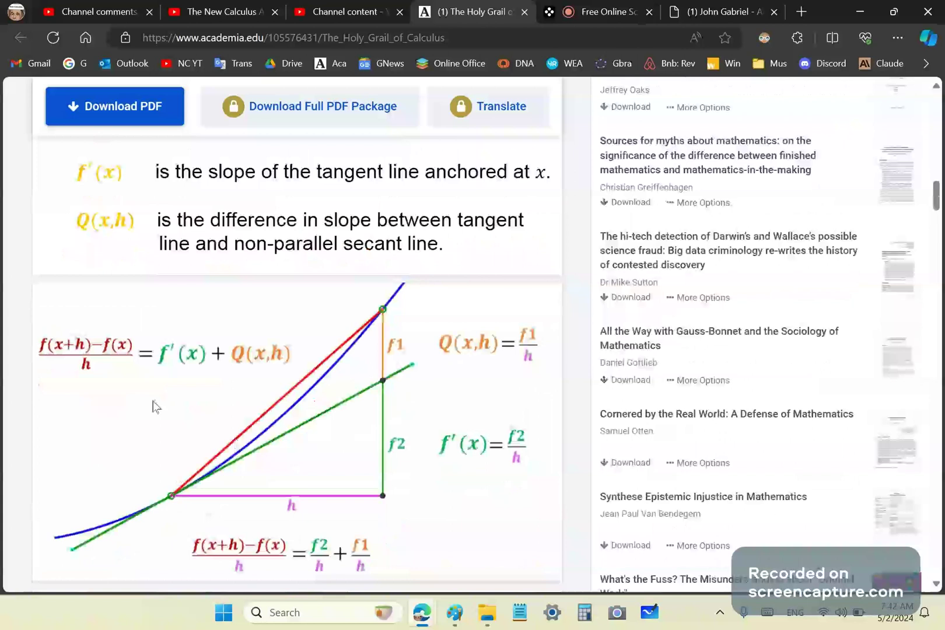
pyautogui.scroll(2, 364, 354)
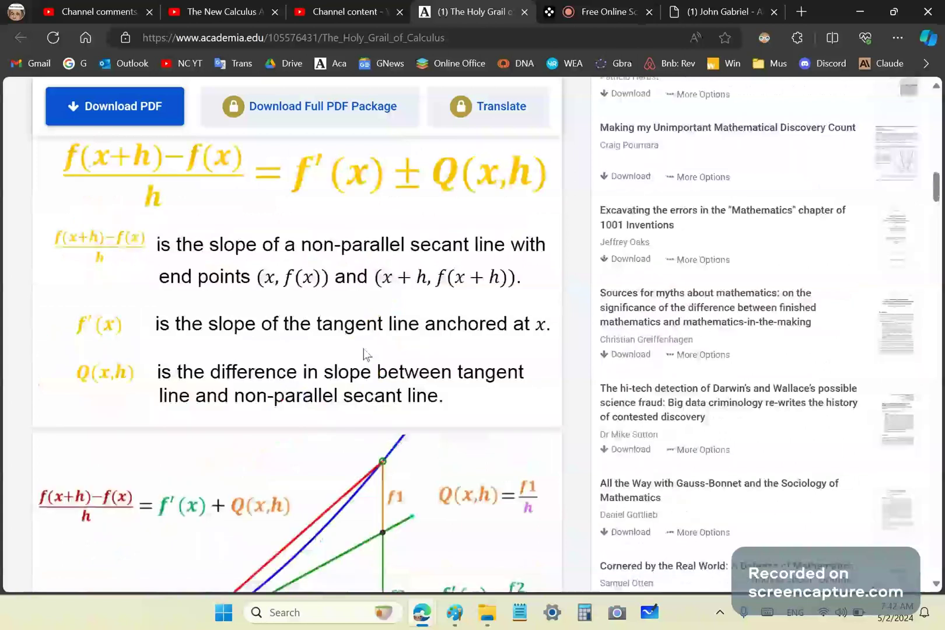
pyautogui.scroll(2, 364, 354)
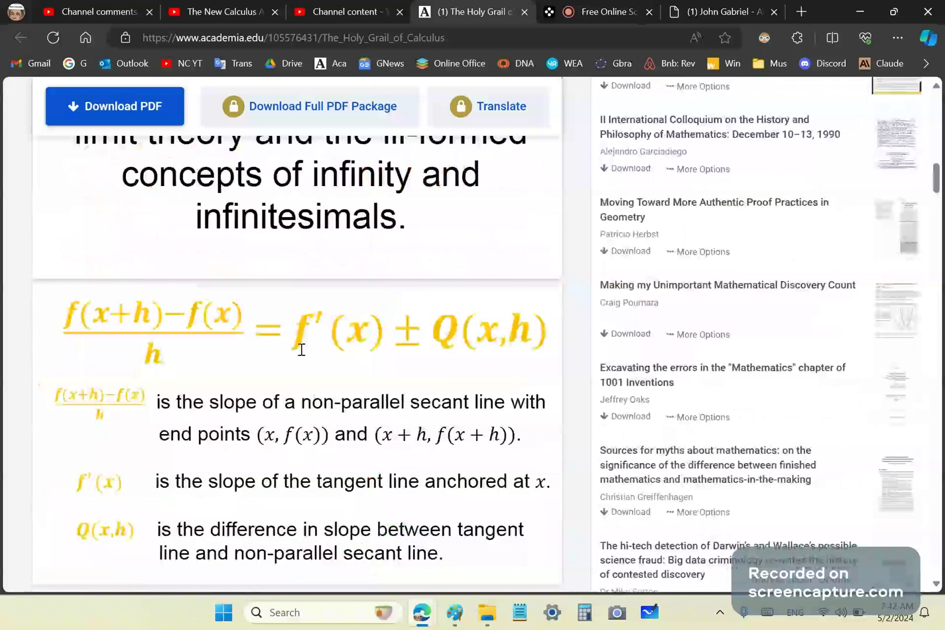
pyautogui.scroll(-4, 302, 349)
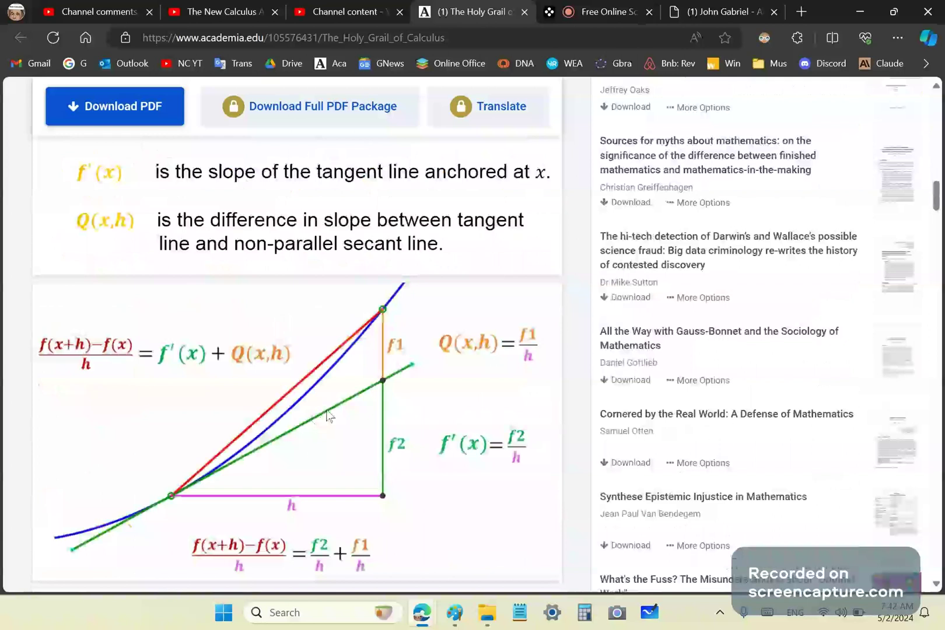
pyautogui.scroll(3, 327, 415)
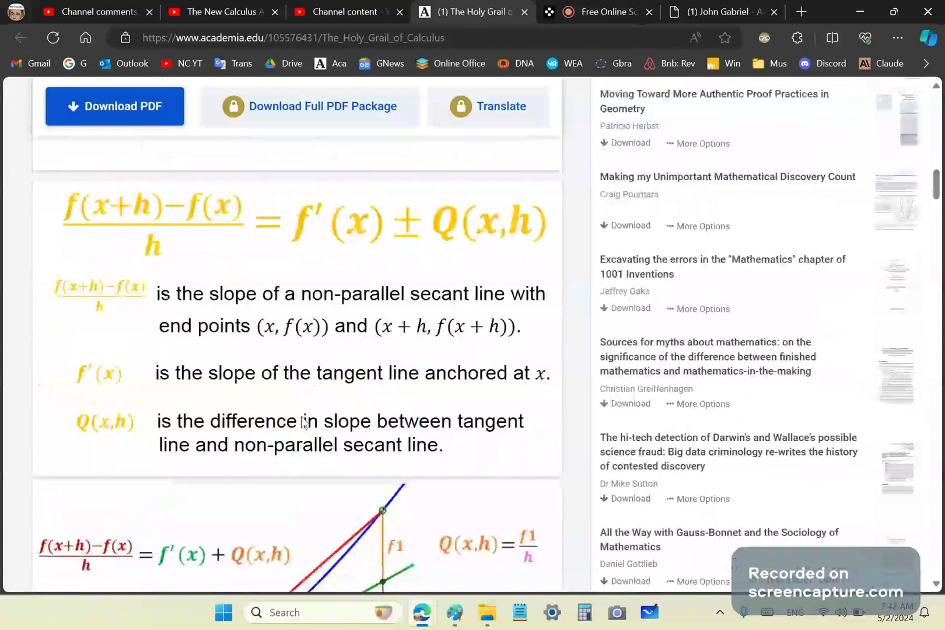
pyautogui.scroll(2, 531, 336)
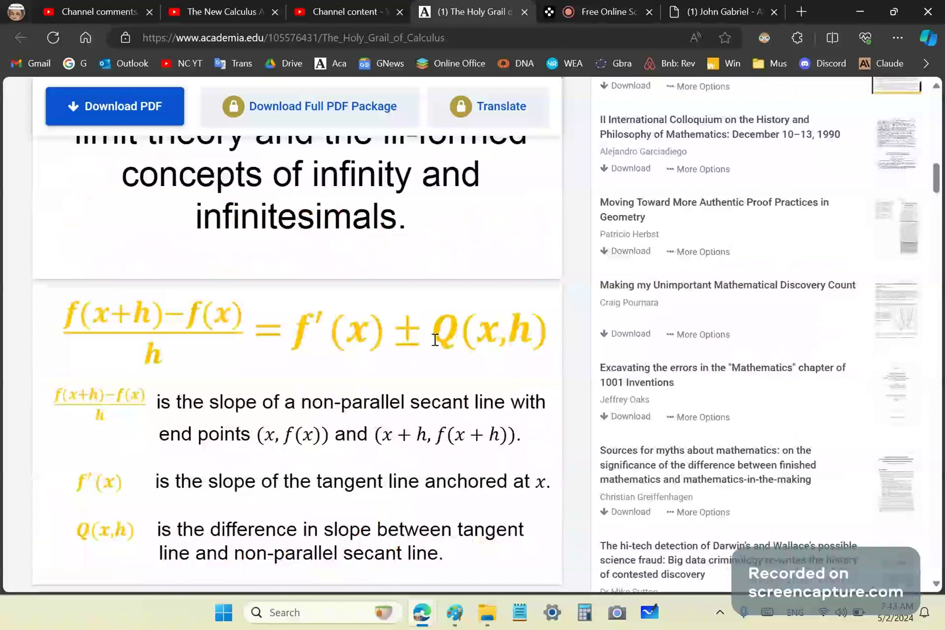
pyautogui.doubleClick(527, 328)
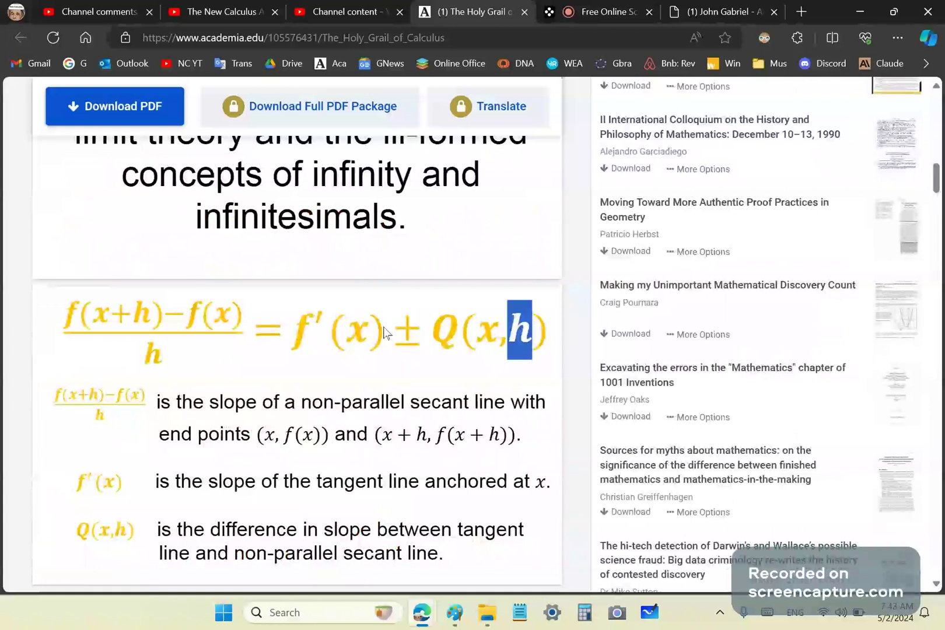
pyautogui.click(304, 332)
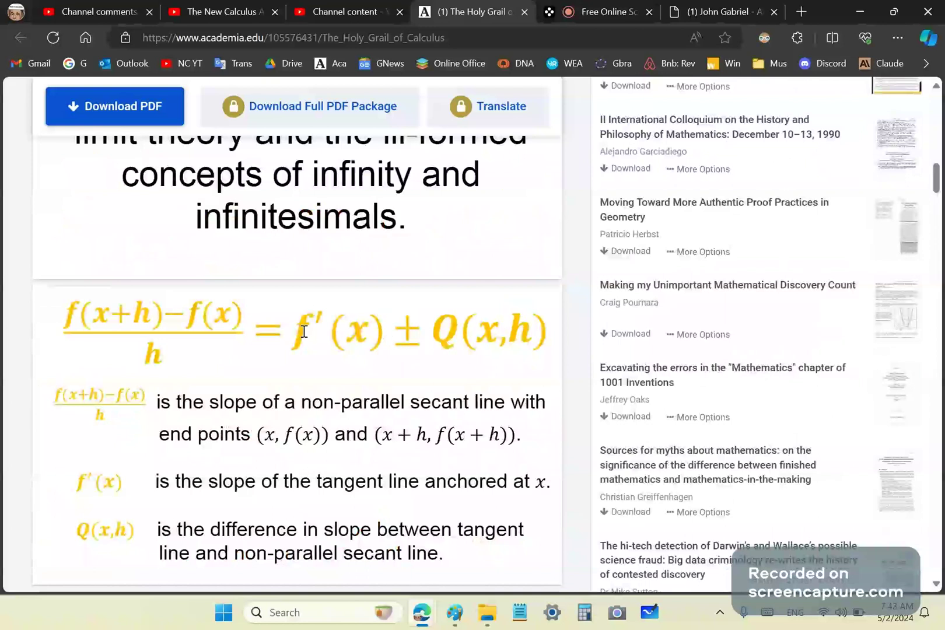
pyautogui.moveTo(304, 331); pyautogui.dragTo(380, 349)
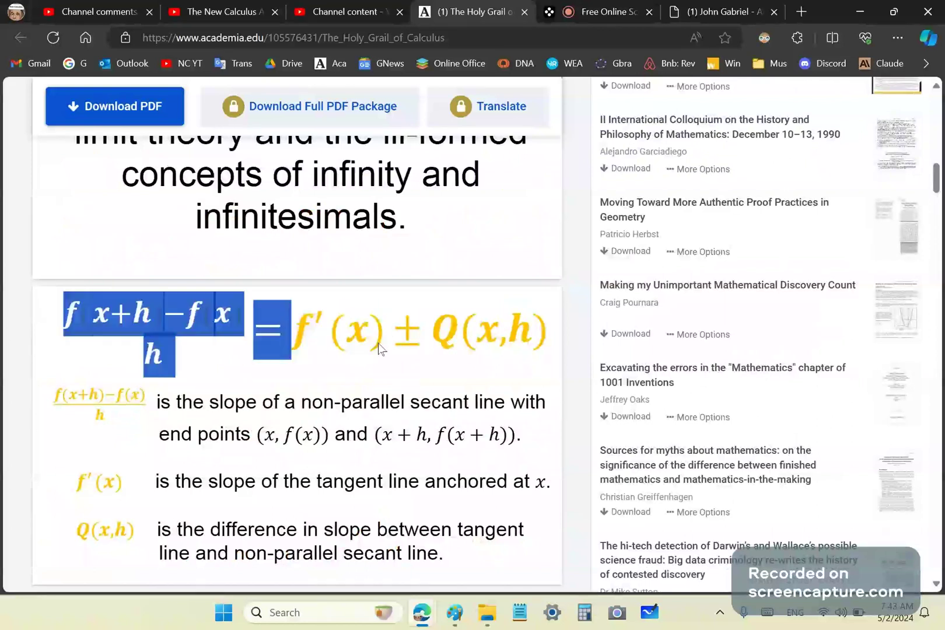
pyautogui.scroll(6, 382, 331)
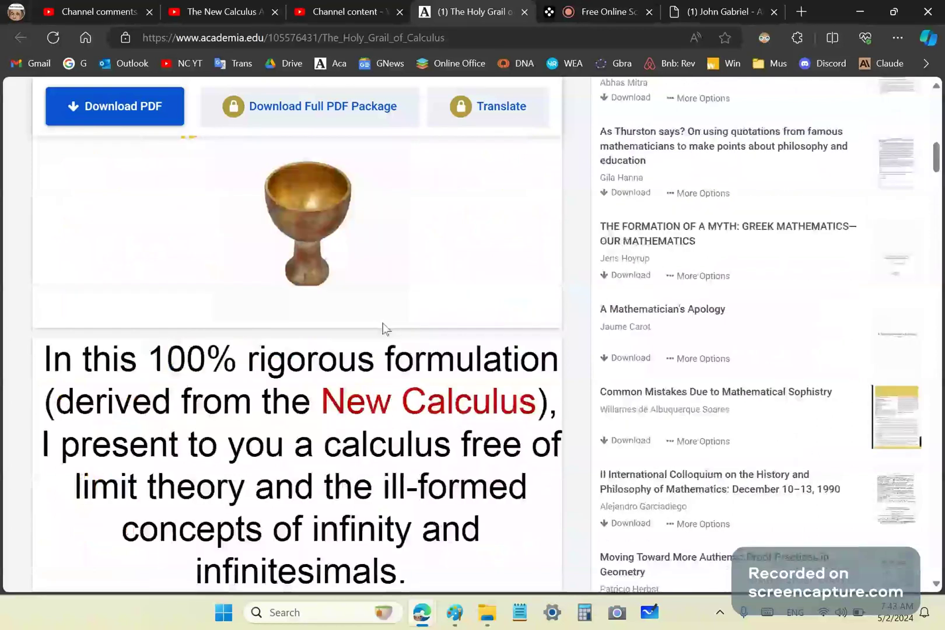
pyautogui.scroll(5, 382, 328)
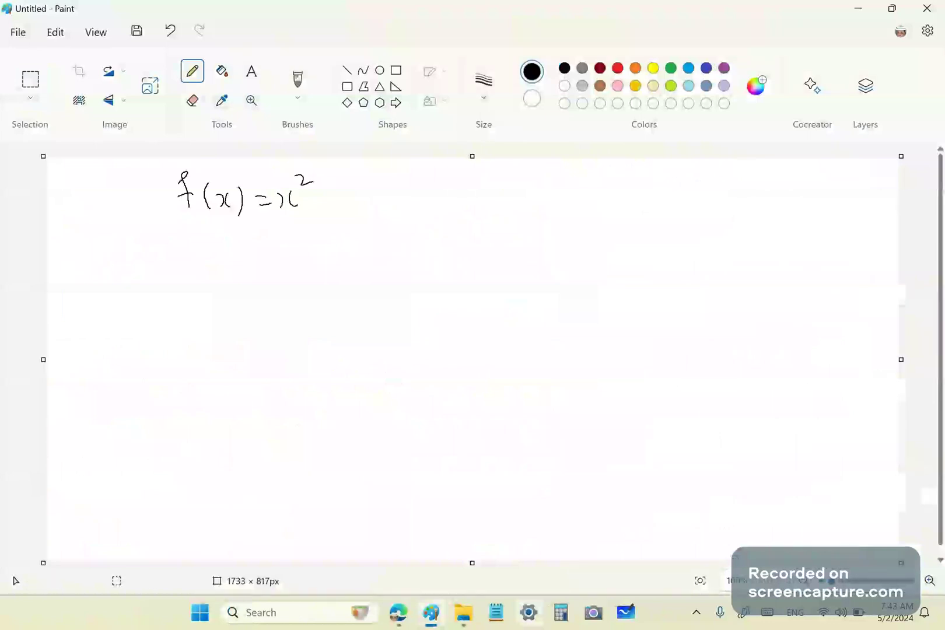
# Step: Handwrite 'Lim h→0' on the Paint canvas with the Pencil
pyautogui.moveTo(381, 235)
pyautogui.mouseDown()
pyautogui.moveTo(407, 253)
pyautogui.moveTo(423, 251)
pyautogui.mouseUp()
pyautogui.click(418, 232)
pyautogui.moveTo(431, 250); pyautogui.dragTo(463, 257)
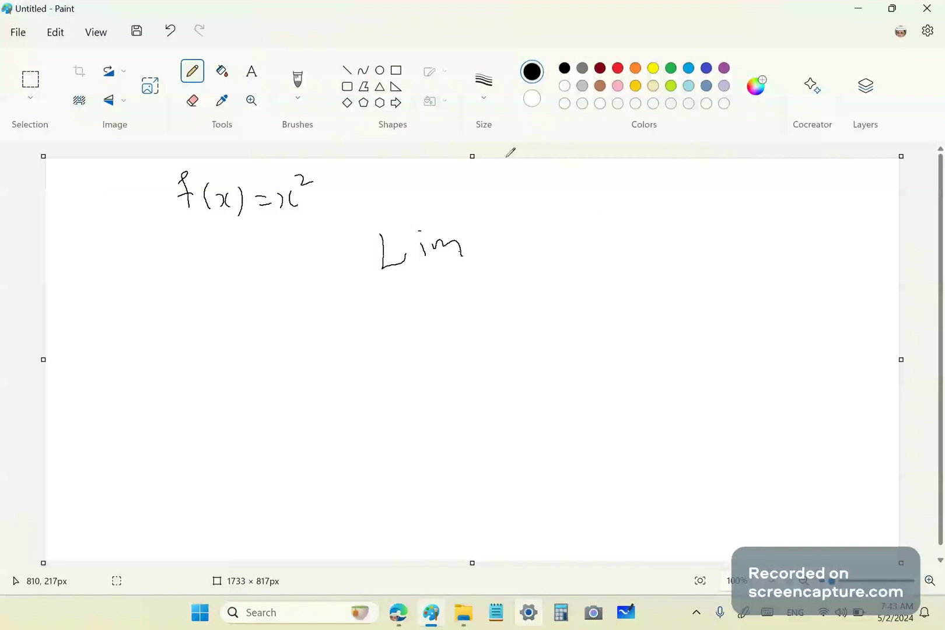
pyautogui.moveTo(400, 278); pyautogui.dragTo(415, 304)
pyautogui.moveTo(421, 288); pyautogui.dragTo(446, 297)
pyautogui.moveTo(476, 271); pyautogui.dragTo(474, 270)
pyautogui.click(508, 228)
# Step: Write '2x+h = 2x' to the right of Lim h→0
pyautogui.moveTo(497, 217)
pyautogui.mouseDown()
pyautogui.moveTo(513, 246)
pyautogui.moveTo(531, 246)
pyautogui.mouseUp()
pyautogui.moveTo(545, 232); pyautogui.dragTo(543, 244)
pyautogui.moveTo(557, 239); pyautogui.dragTo(575, 237)
pyautogui.moveTo(568, 231)
pyautogui.mouseDown()
pyautogui.moveTo(570, 242)
pyautogui.moveTo(605, 243)
pyautogui.moveTo(644, 231)
pyautogui.mouseUp()
pyautogui.moveTo(632, 239); pyautogui.dragTo(644, 238)
pyautogui.moveTo(662, 223); pyautogui.dragTo(682, 246)
pyautogui.moveTo(692, 231); pyautogui.dragTo(697, 248)
pyautogui.moveTo(715, 225); pyautogui.dragTo(723, 243)
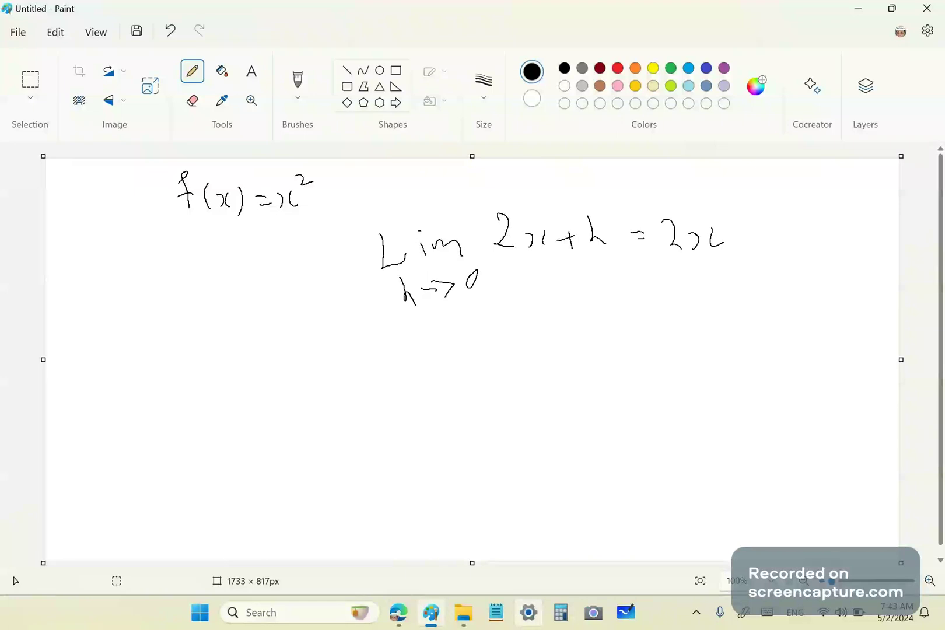
pyautogui.click(607, 223)
pyautogui.click(466, 272)
pyautogui.click(398, 324)
# Step: In red, draw an X over 'Lim h→0' and cross out and circle the h
pyautogui.click(617, 68)
pyautogui.moveTo(412, 326); pyautogui.dragTo(454, 237)
pyautogui.moveTo(390, 238); pyautogui.dragTo(477, 305)
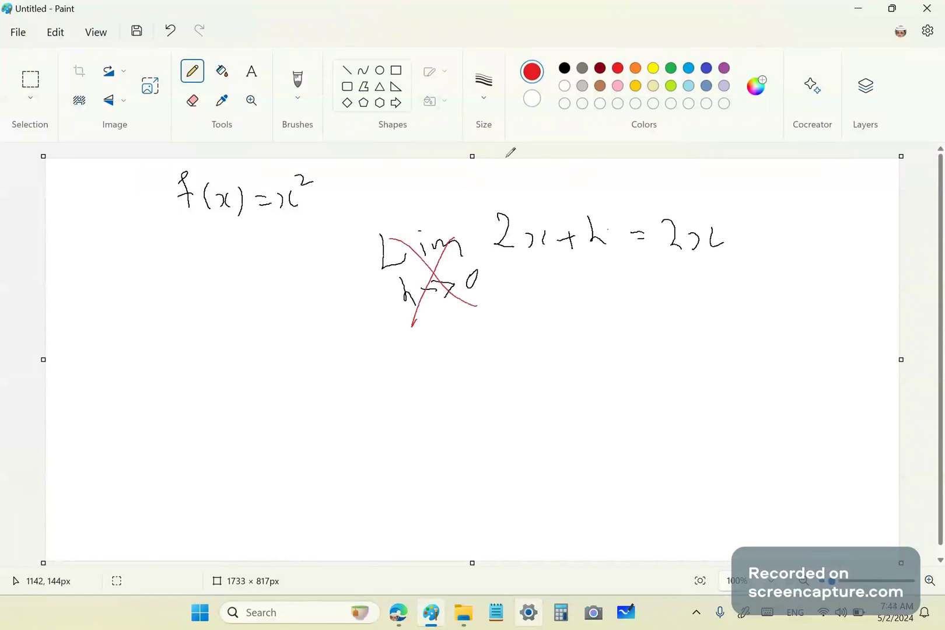
pyautogui.moveTo(608, 227)
pyautogui.mouseDown()
pyautogui.moveTo(616, 217)
pyautogui.moveTo(584, 270)
pyautogui.mouseUp()
pyautogui.moveTo(579, 212); pyautogui.dragTo(609, 248)
pyautogui.moveTo(625, 200)
pyautogui.mouseDown()
pyautogui.moveTo(613, 185)
pyautogui.moveTo(619, 195)
pyautogui.mouseUp()
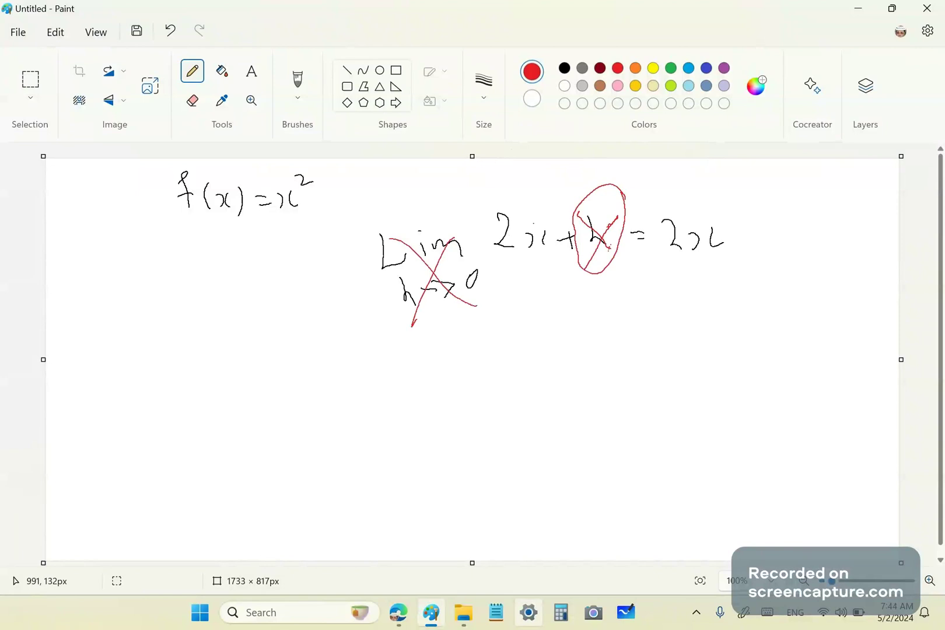
# Step: Sketch a red parabola with a marked point and a tangent line through it
pyautogui.moveTo(156, 281)
pyautogui.mouseDown()
pyautogui.moveTo(163, 312)
pyautogui.moveTo(310, 245)
pyautogui.mouseUp()
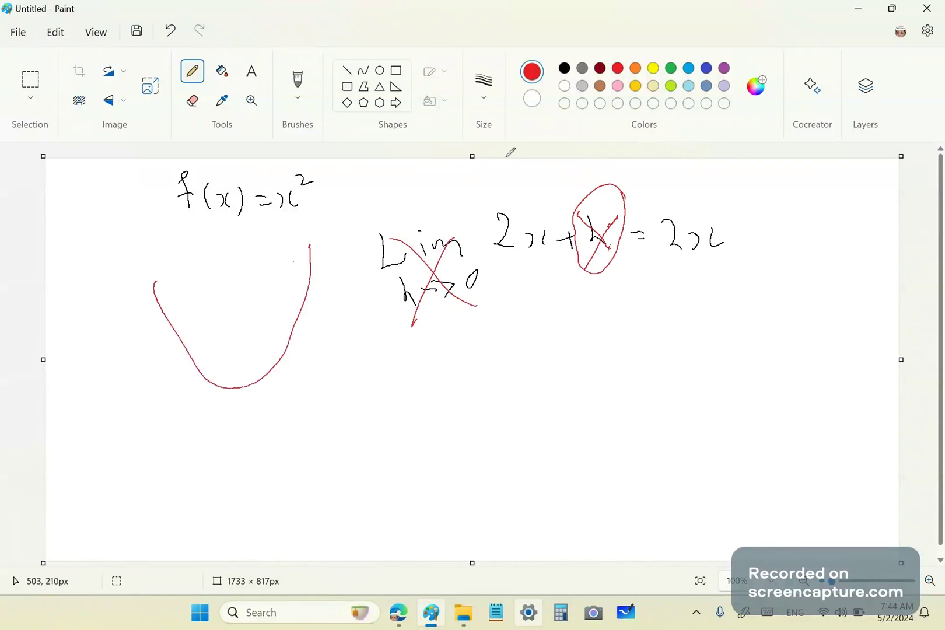
pyautogui.click(284, 354)
pyautogui.moveTo(284, 352); pyautogui.dragTo(285, 354)
pyautogui.moveTo(225, 419); pyautogui.dragTo(352, 286)
pyautogui.click(275, 356)
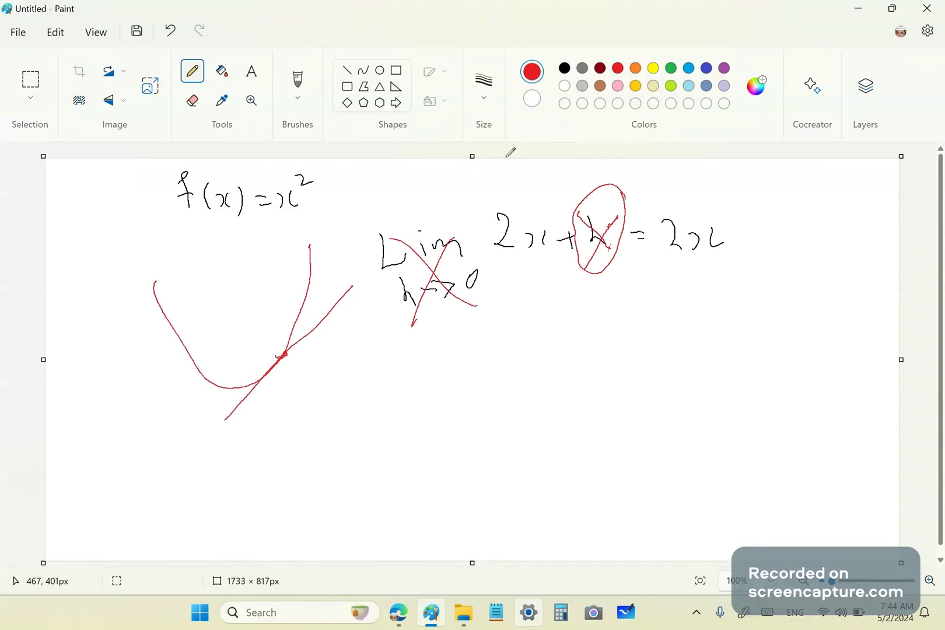
# Step: Draw a narrow red secant loop from the tangent point beside the curve
pyautogui.moveTo(275, 355); pyautogui.dragTo(308, 245)
pyautogui.click(578, 174)
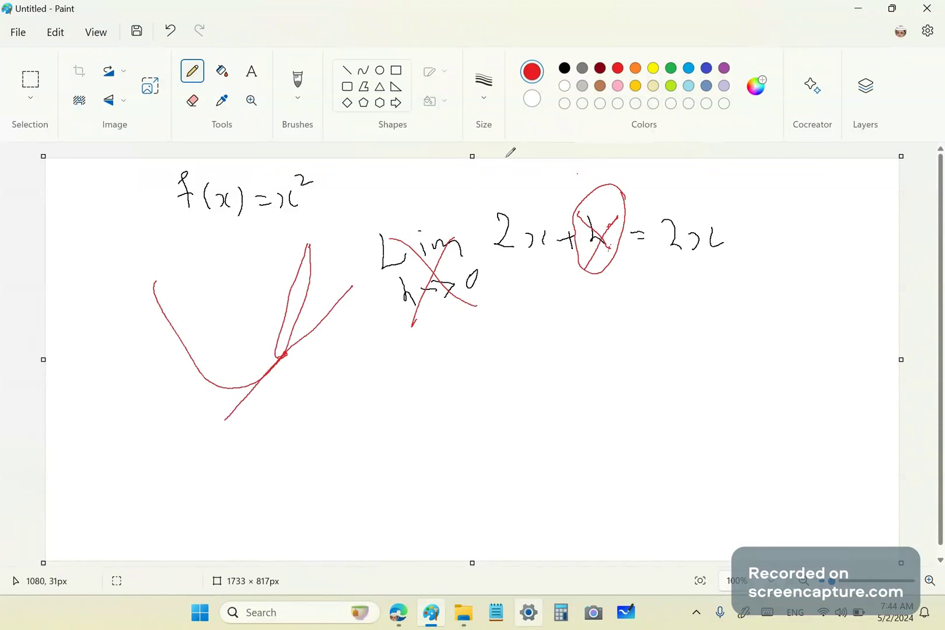
pyautogui.click(284, 278)
pyautogui.moveTo(309, 246); pyautogui.dragTo(290, 297)
pyautogui.moveTo(290, 297); pyautogui.dragTo(284, 300)
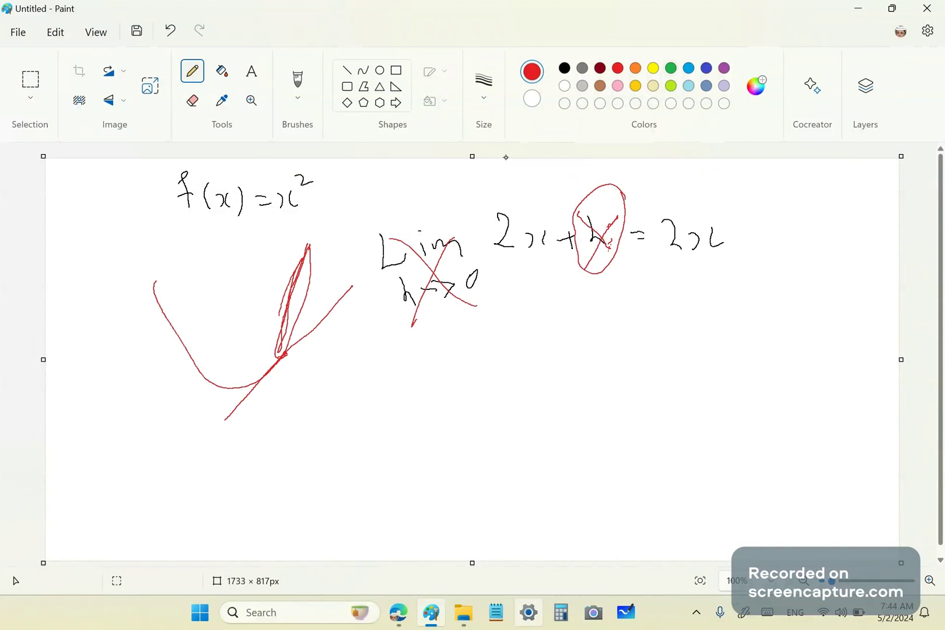
# Step: Switch to green and draw lines parallel to the tangent
pyautogui.click(670, 68)
pyautogui.moveTo(234, 419); pyautogui.dragTo(360, 274)
pyautogui.moveTo(353, 285)
pyautogui.mouseDown()
pyautogui.moveTo(267, 393)
pyautogui.moveTo(366, 272)
pyautogui.mouseUp()
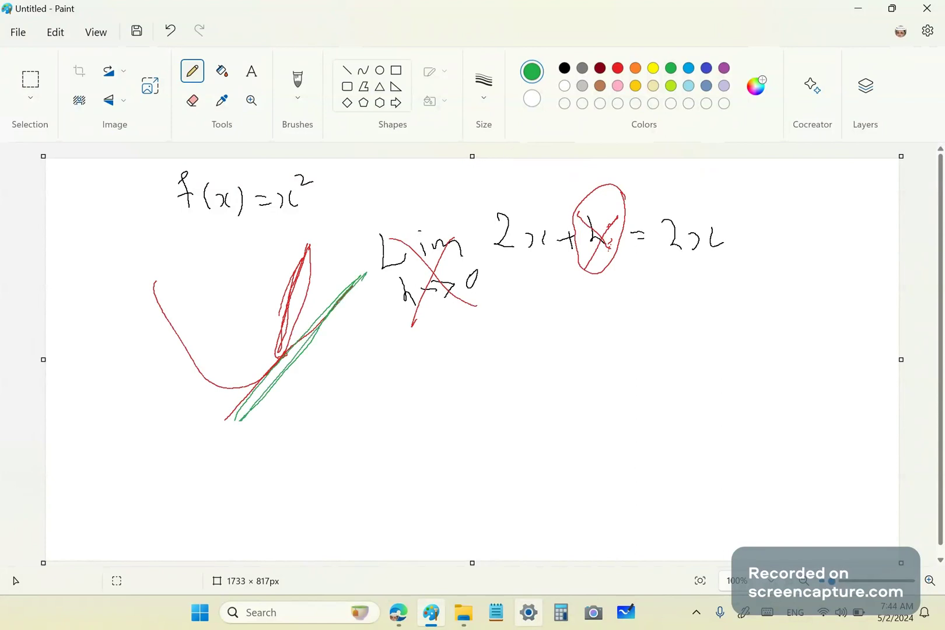
# Step: Write a green 'h = 0' below 2x+h and box it
pyautogui.click(498, 264)
pyautogui.click(540, 299)
pyautogui.moveTo(546, 297); pyautogui.dragTo(576, 334)
pyautogui.moveTo(590, 310)
pyautogui.mouseDown()
pyautogui.moveTo(612, 303)
pyautogui.moveTo(615, 314)
pyautogui.mouseUp()
pyautogui.moveTo(658, 283); pyautogui.dragTo(659, 286)
pyautogui.click(552, 335)
pyautogui.moveTo(542, 278)
pyautogui.mouseDown()
pyautogui.moveTo(546, 302)
pyautogui.moveTo(673, 259)
pyautogui.moveTo(532, 277)
pyautogui.mouseUp()
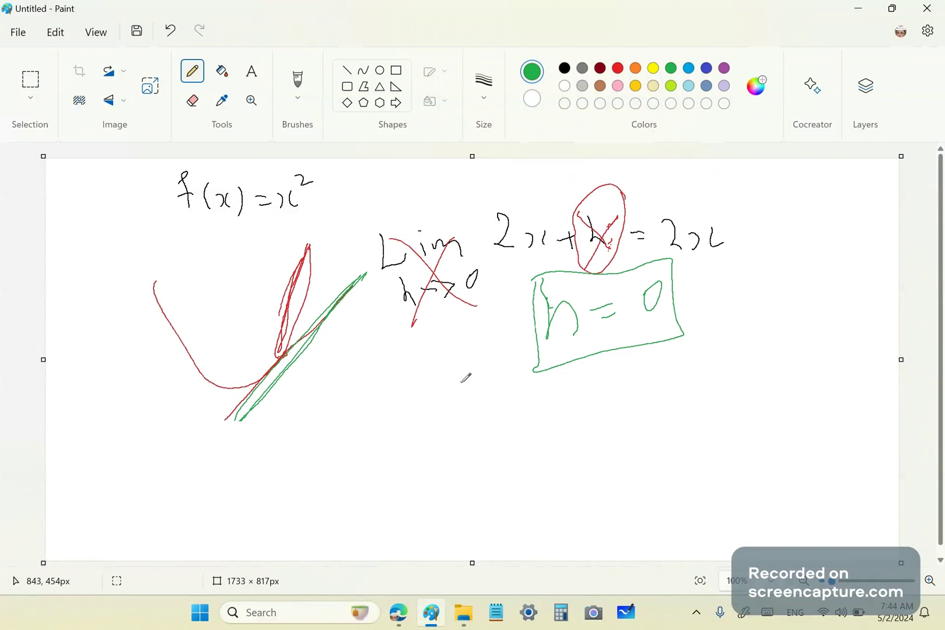
pyautogui.click(511, 349)
# Step: Write green 'Q(x,h)' below the h = 0 box and draw a box around it
pyautogui.click(393, 362)
pyautogui.moveTo(406, 371); pyautogui.dragTo(402, 374)
pyautogui.moveTo(408, 415); pyautogui.dragTo(425, 442)
pyautogui.moveTo(440, 396)
pyautogui.mouseDown()
pyautogui.moveTo(457, 435)
pyautogui.moveTo(493, 426)
pyautogui.mouseUp()
pyautogui.moveTo(500, 386); pyautogui.dragTo(532, 443)
pyautogui.moveTo(529, 384); pyautogui.dragTo(549, 465)
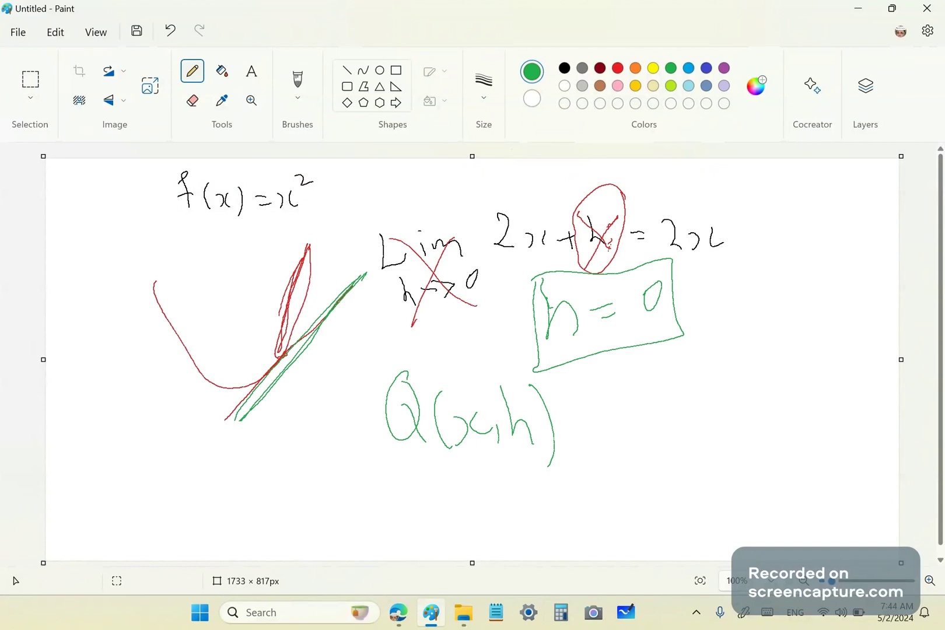
pyautogui.moveTo(587, 379)
pyautogui.mouseDown()
pyautogui.moveTo(491, 353)
pyautogui.moveTo(453, 494)
pyautogui.moveTo(571, 371)
pyautogui.mouseUp()
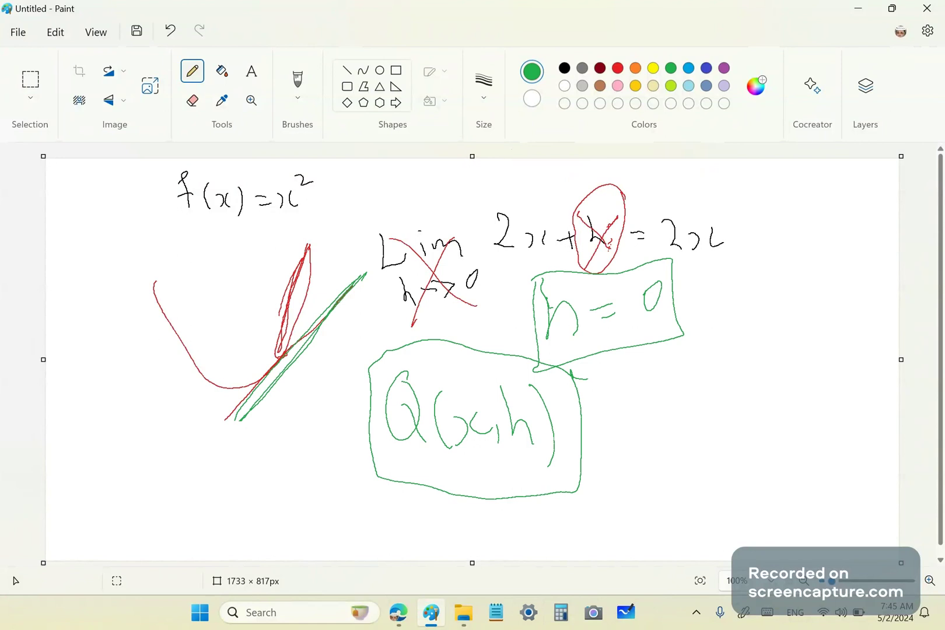
# Step: Write 'Q(x,m,n)=0' in green to the right of the boxed Q(x,h)
pyautogui.moveTo(677, 358); pyautogui.dragTo(663, 405)
pyautogui.moveTo(676, 360); pyautogui.dragTo(695, 410)
pyautogui.moveTo(712, 361)
pyautogui.mouseDown()
pyautogui.moveTo(722, 411)
pyautogui.moveTo(745, 394)
pyautogui.moveTo(748, 411)
pyautogui.mouseUp()
pyautogui.moveTo(759, 410)
pyautogui.mouseDown()
pyautogui.moveTo(772, 376)
pyautogui.moveTo(781, 392)
pyautogui.mouseUp()
pyautogui.moveTo(786, 391); pyautogui.dragTo(782, 403)
pyautogui.moveTo(796, 389)
pyautogui.mouseDown()
pyautogui.moveTo(811, 374)
pyautogui.moveTo(811, 398)
pyautogui.mouseUp()
pyautogui.moveTo(813, 351); pyautogui.dragTo(816, 425)
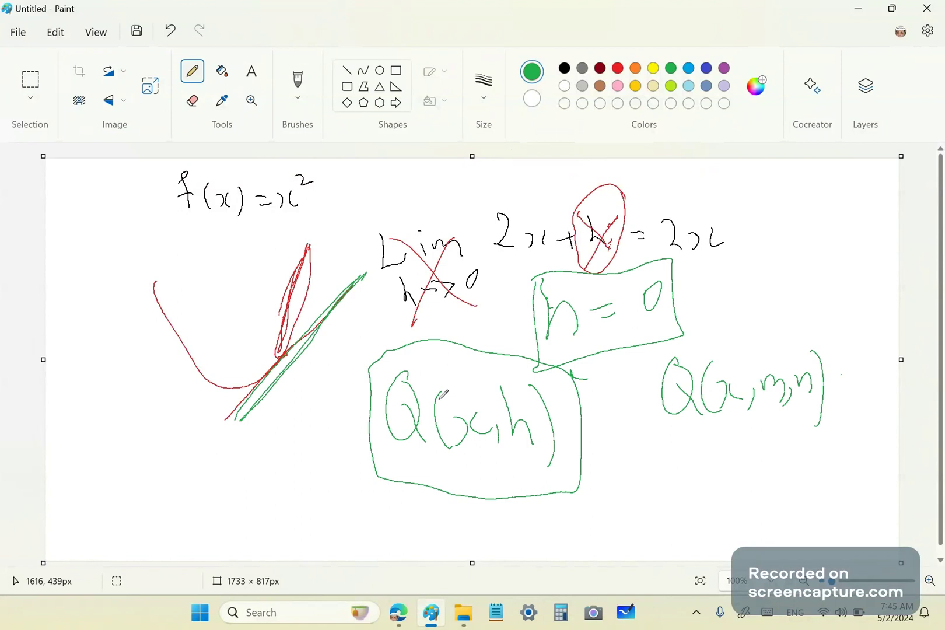
pyautogui.moveTo(829, 377)
pyautogui.mouseDown()
pyautogui.moveTo(846, 376)
pyautogui.moveTo(847, 386)
pyautogui.mouseUp()
pyautogui.moveTo(862, 366); pyautogui.dragTo(852, 412)
# Step: Underline Q(x,m,n) and hatch green strokes over the red secant and tangent sketch
pyautogui.moveTo(671, 412); pyautogui.dragTo(784, 419)
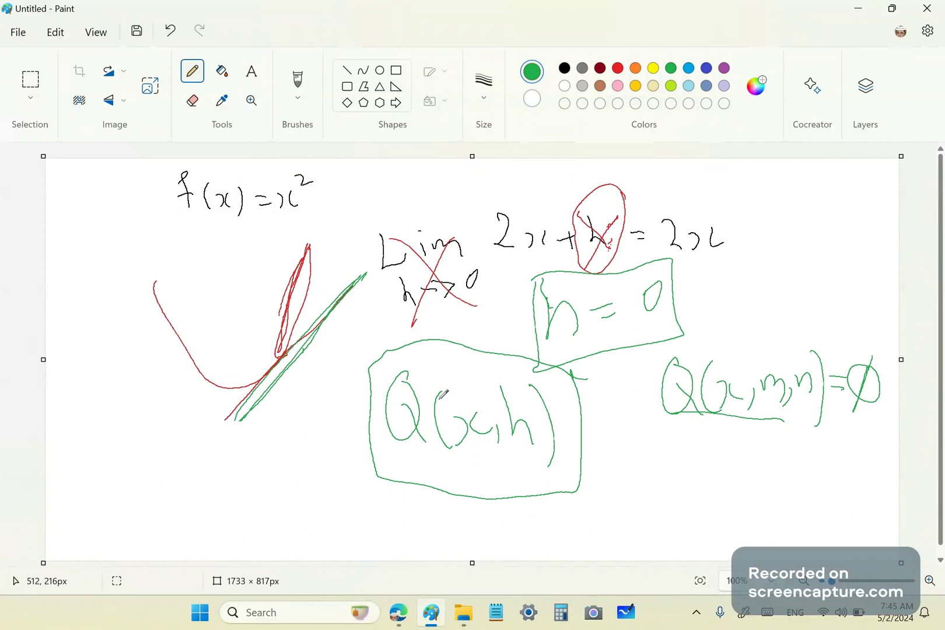
pyautogui.moveTo(298, 264); pyautogui.dragTo(278, 337)
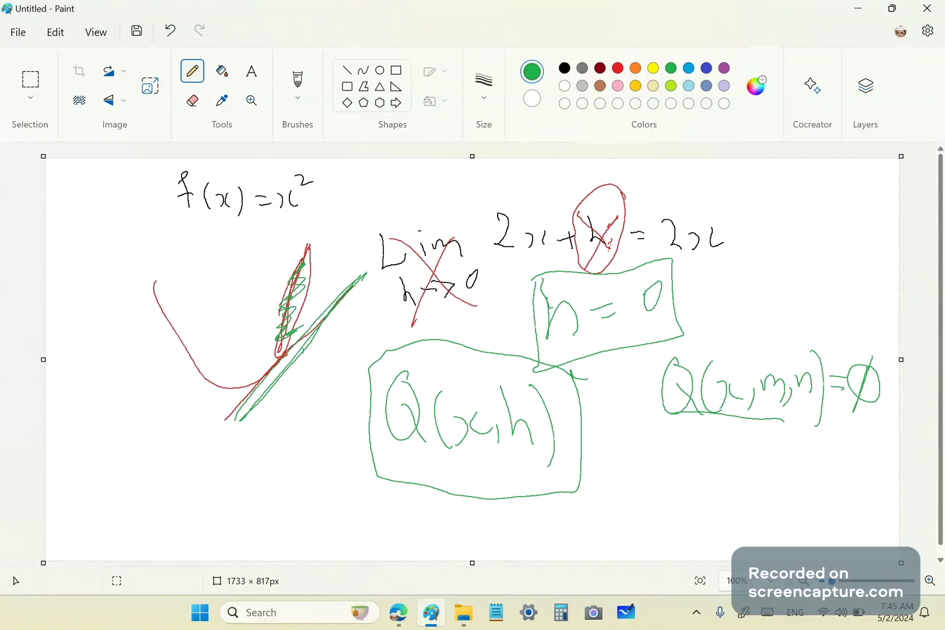
pyautogui.moveTo(225, 384)
pyautogui.mouseDown()
pyautogui.moveTo(278, 315)
pyautogui.moveTo(229, 357)
pyautogui.mouseUp()
pyautogui.moveTo(286, 389); pyautogui.dragTo(264, 371)
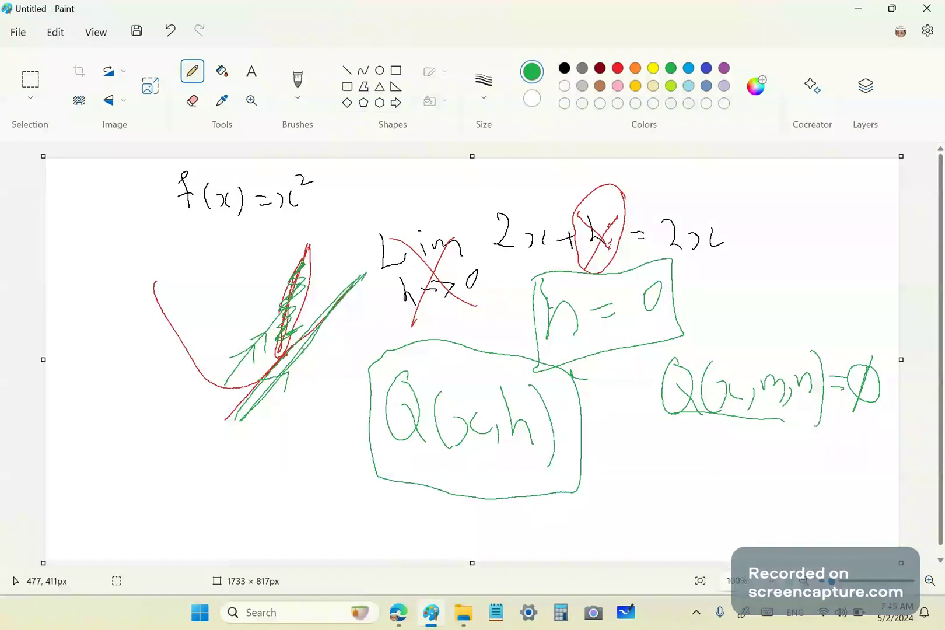
pyautogui.moveTo(302, 232); pyautogui.dragTo(210, 365)
pyautogui.moveTo(217, 330); pyautogui.dragTo(244, 327)
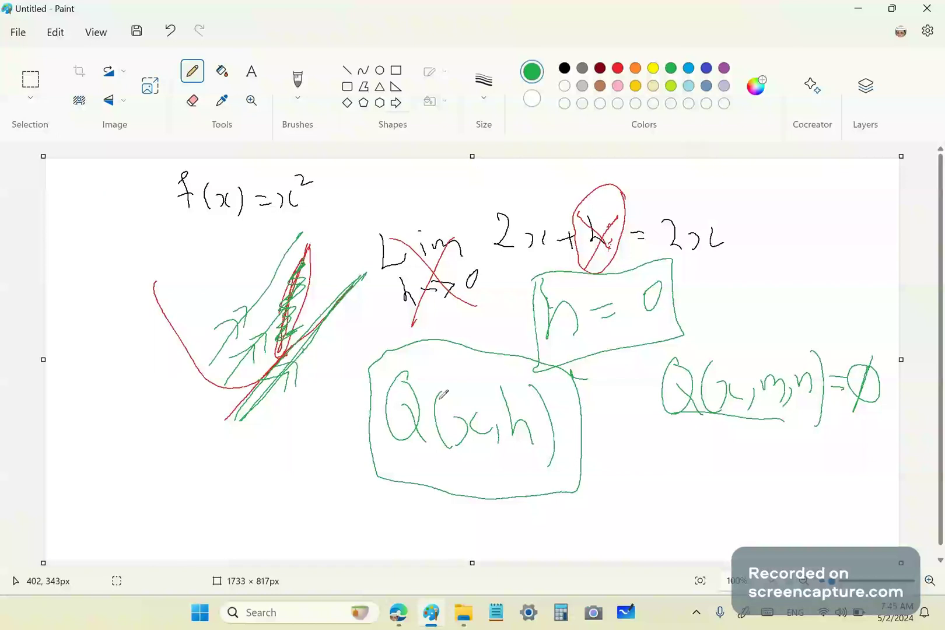
pyautogui.moveTo(312, 332); pyautogui.dragTo(256, 400)
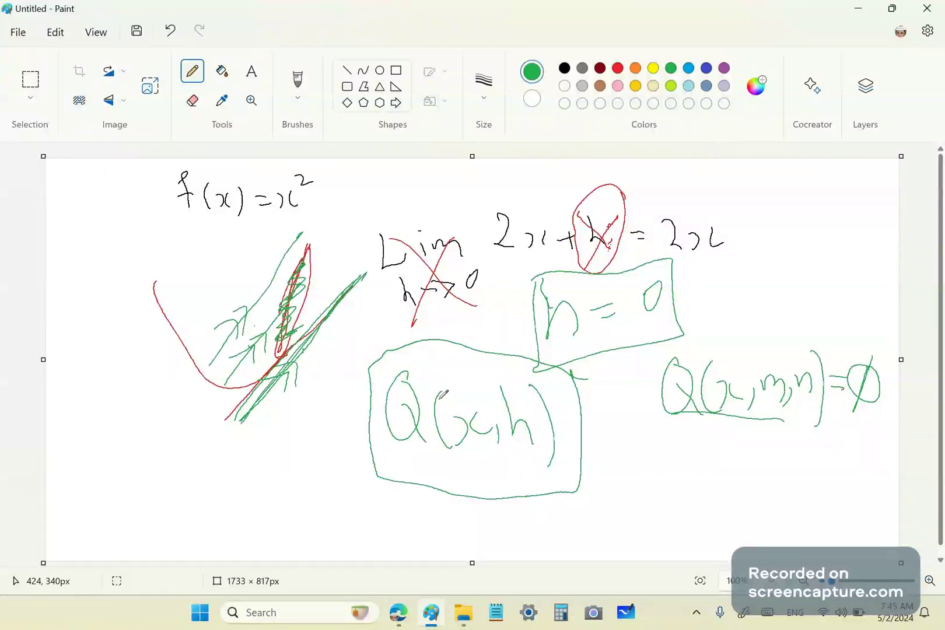
pyautogui.moveTo(255, 327); pyautogui.dragTo(301, 334)
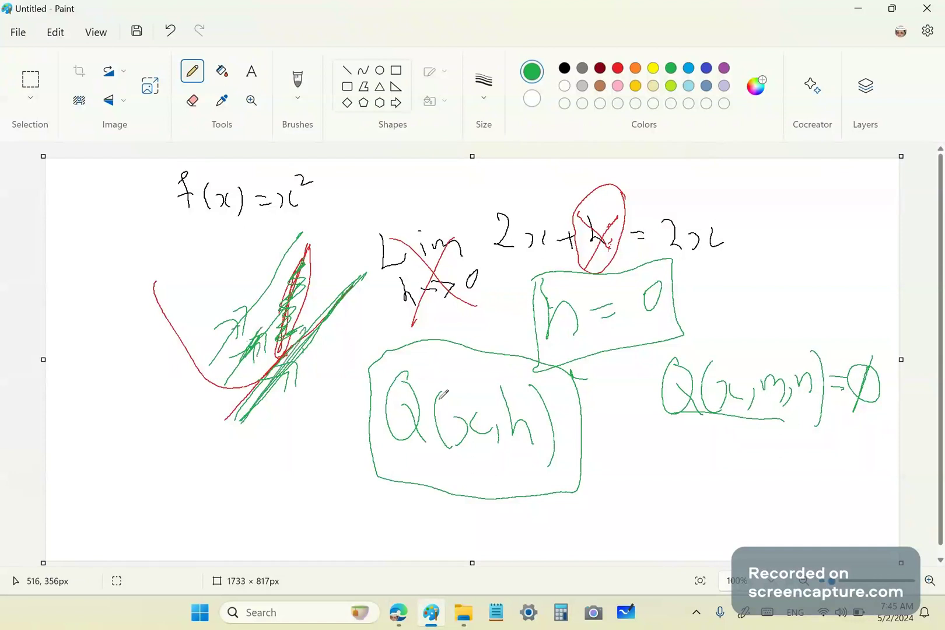
# Step: Draw a large slashed green circle, an empty-set sign, below Q(x,m,n)=0
pyautogui.moveTo(680, 438)
pyautogui.mouseDown()
pyautogui.moveTo(614, 476)
pyautogui.moveTo(661, 437)
pyautogui.mouseUp()
pyautogui.moveTo(700, 415); pyautogui.dragTo(632, 539)
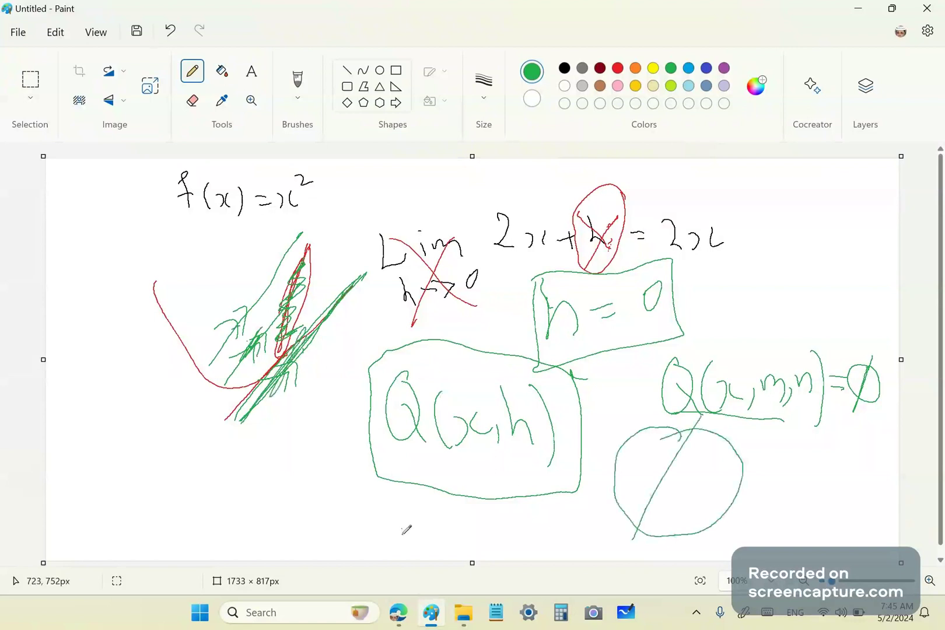
pyautogui.moveTo(412, 618)
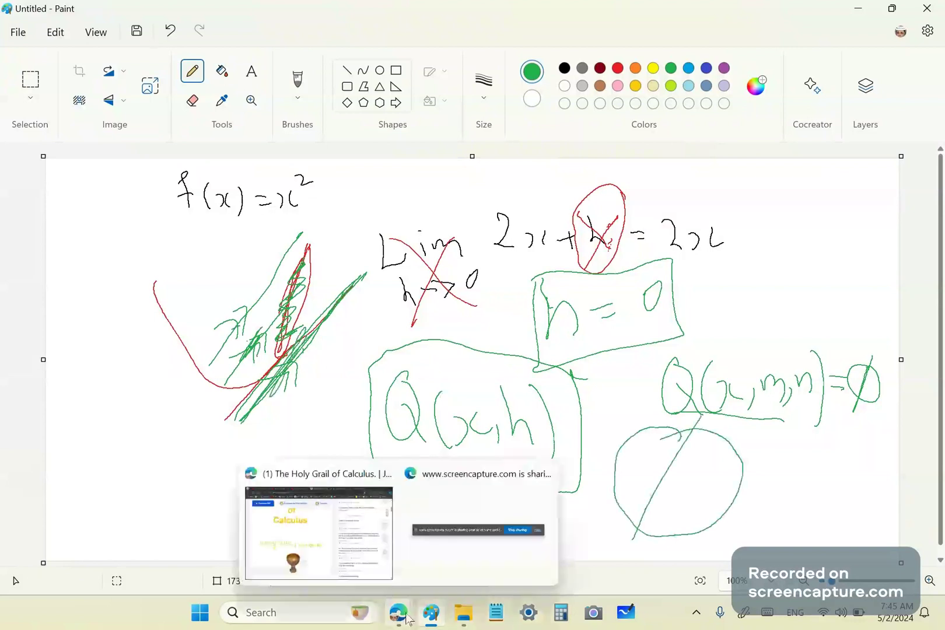
# Step: Return to the Holy Grail of Calculus page and read past its Area(x,h) geometry and algebra formulas
pyautogui.click(402, 615)
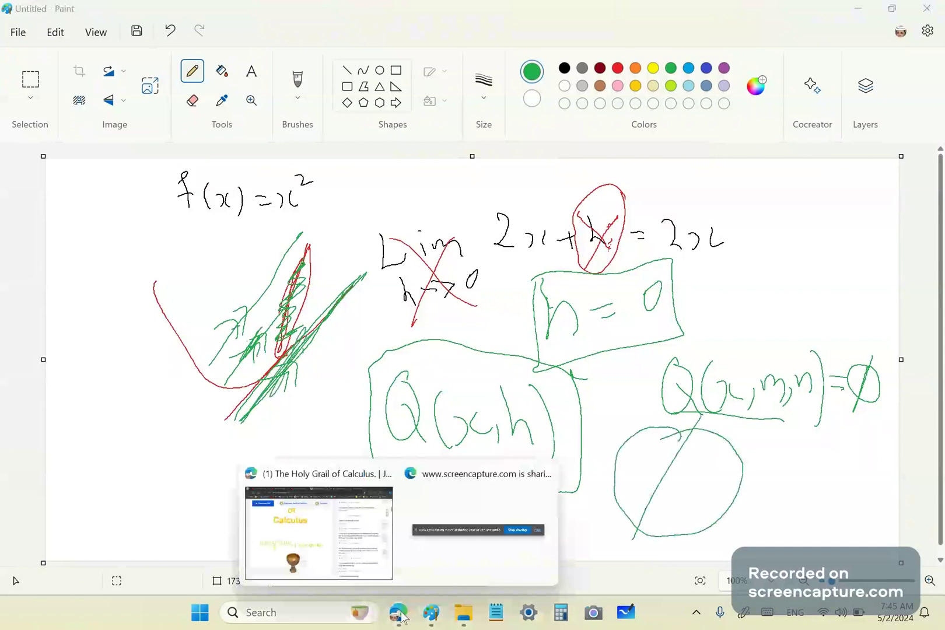
pyautogui.click(327, 532)
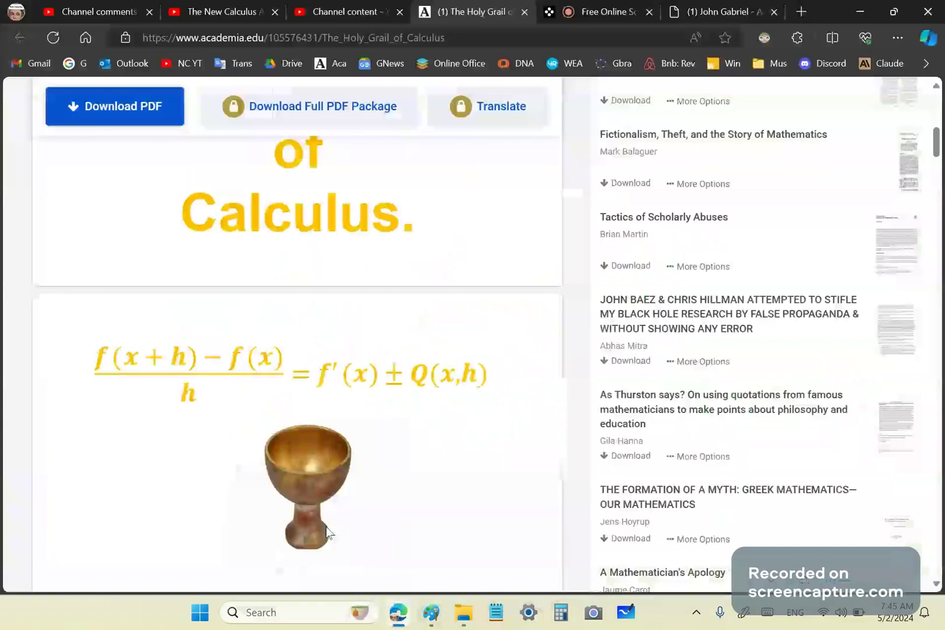
pyautogui.scroll(-3, 397, 220)
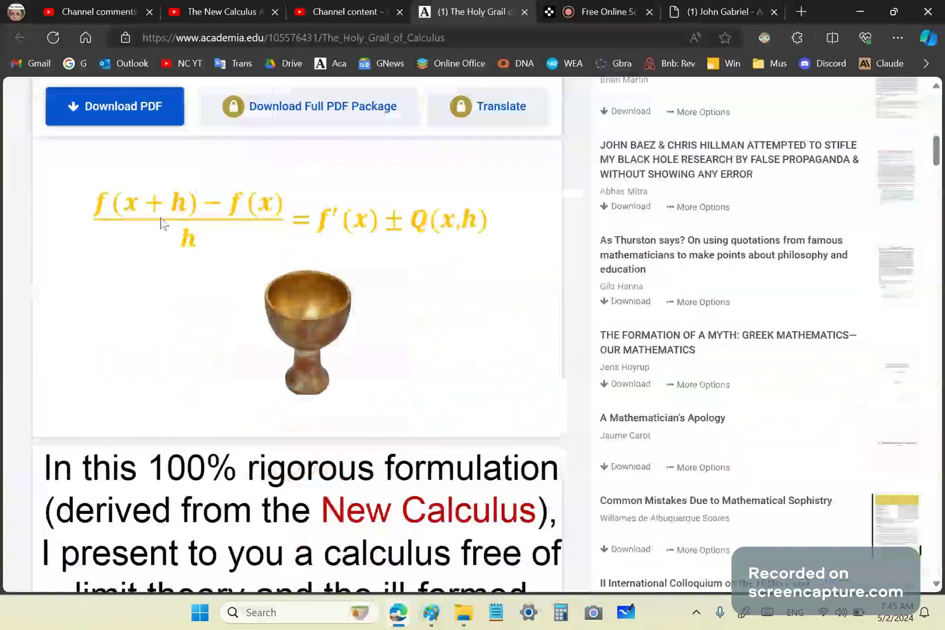
pyautogui.scroll(-6, 96, 286)
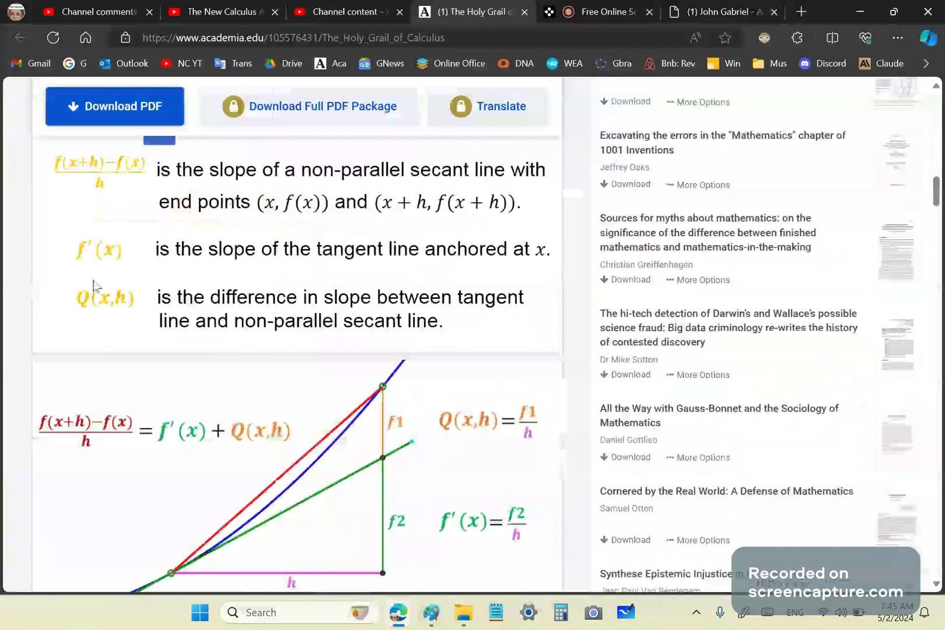
pyautogui.scroll(-8, 214, 313)
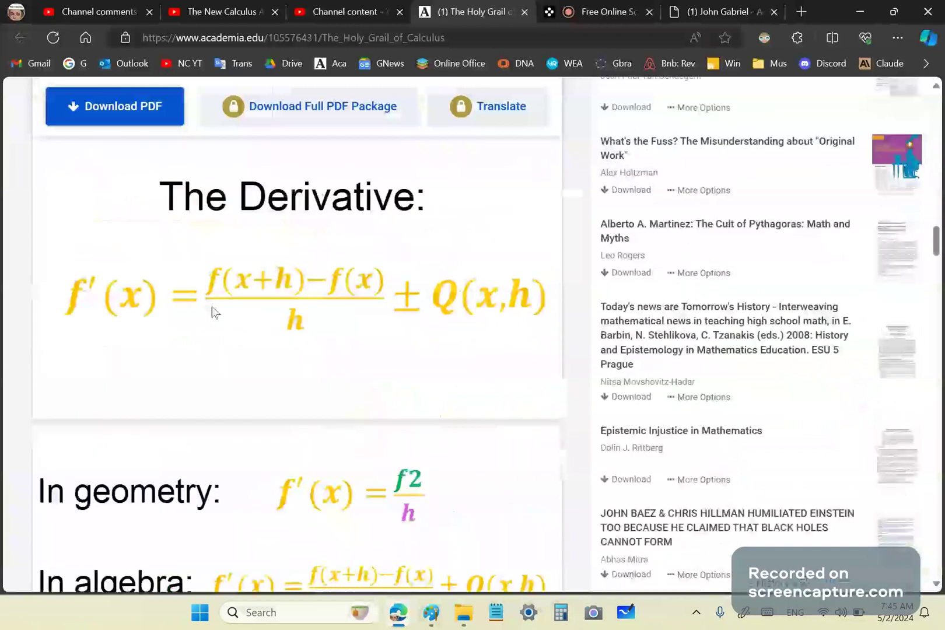
pyautogui.scroll(-2, 411, 419)
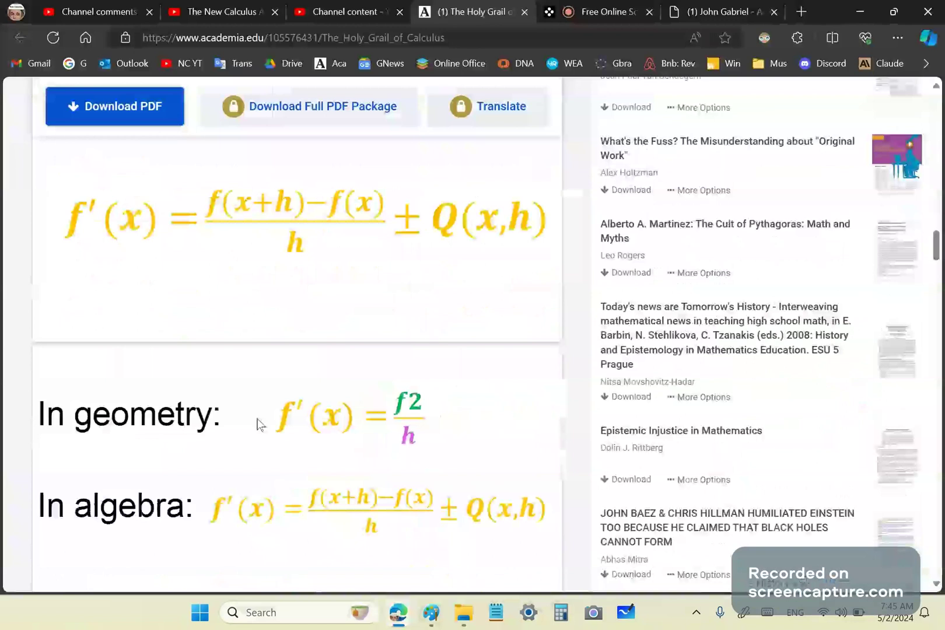
pyautogui.scroll(-2, 260, 423)
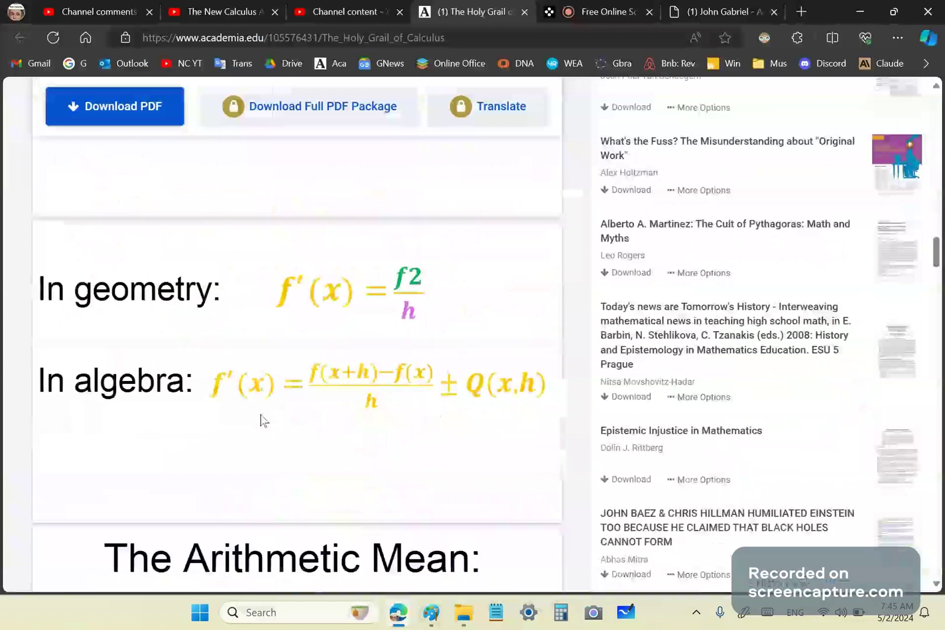
pyautogui.scroll(4, 260, 420)
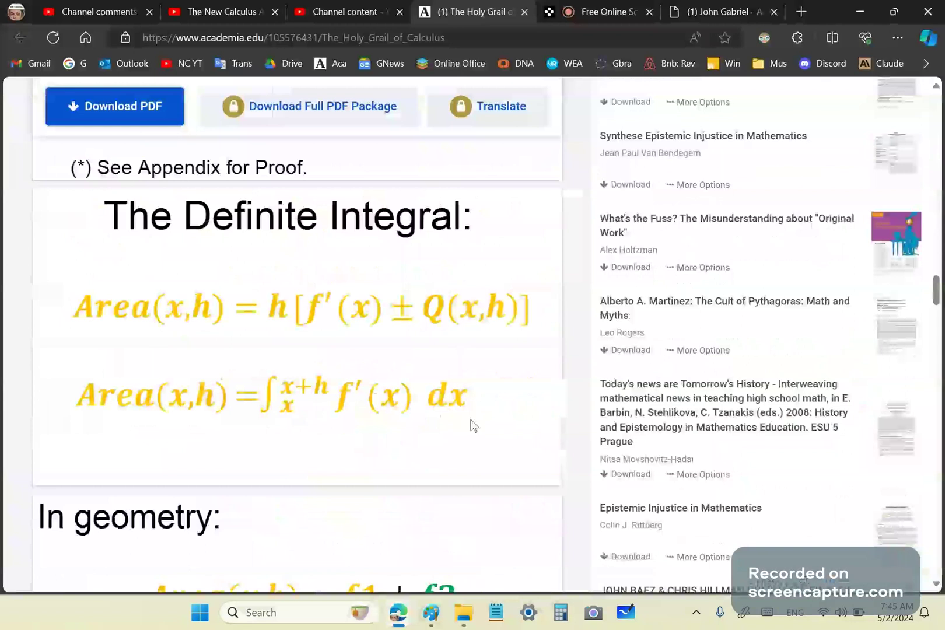
pyautogui.scroll(-1, 473, 425)
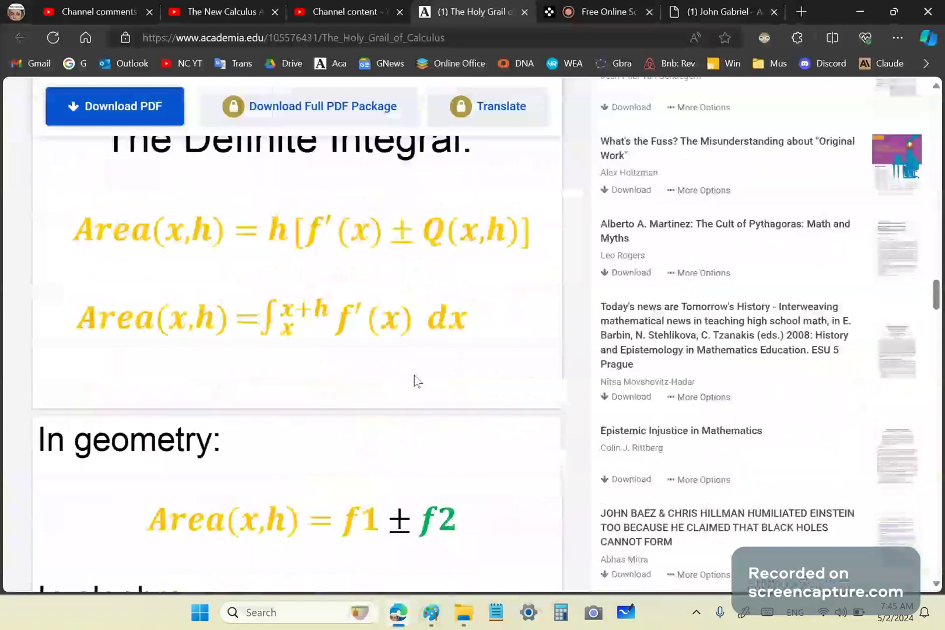
pyautogui.scroll(-2, 415, 380)
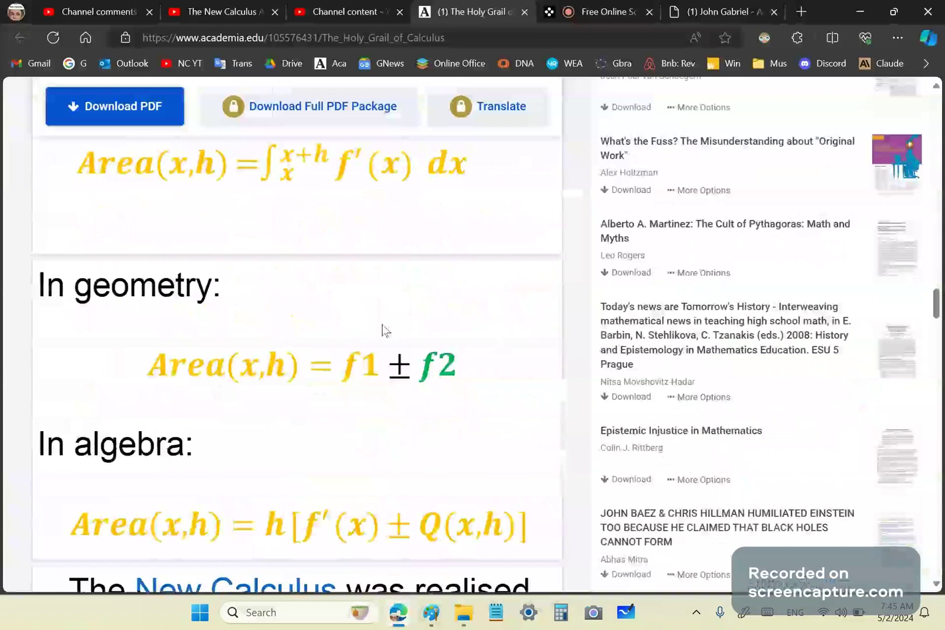
pyautogui.scroll(-3, 383, 331)
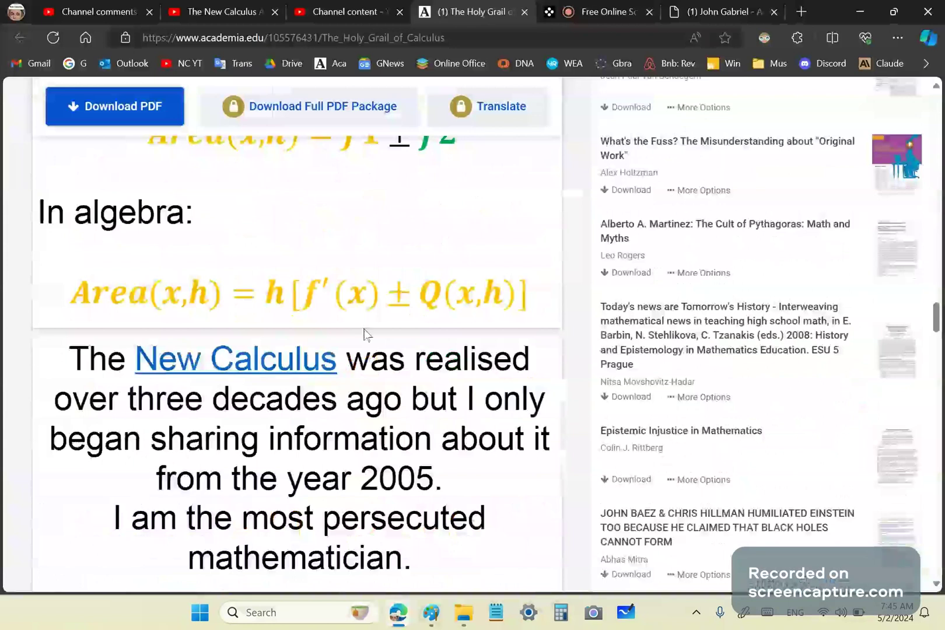
pyautogui.scroll(1, 355, 334)
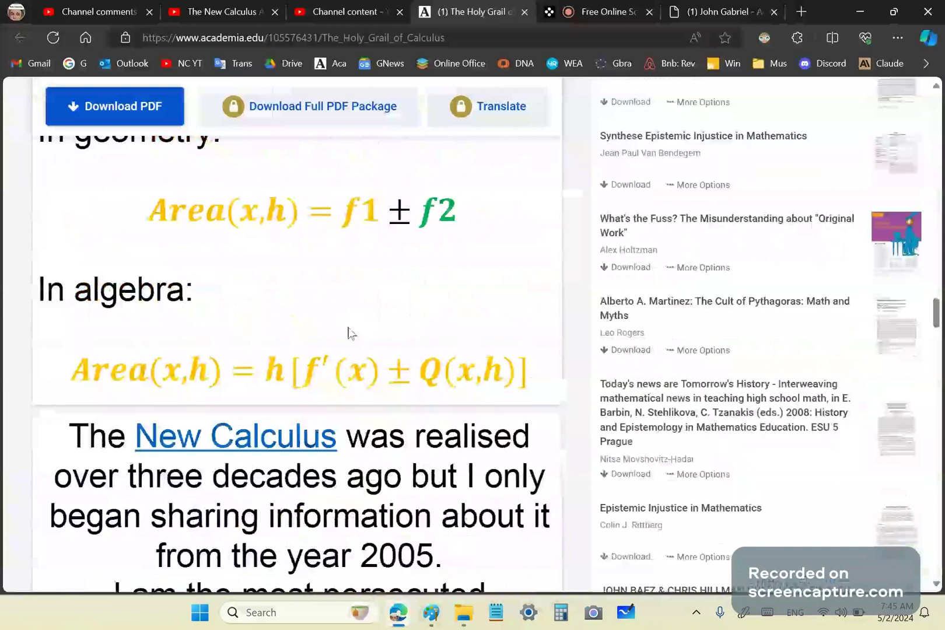
pyautogui.scroll(-3, 349, 333)
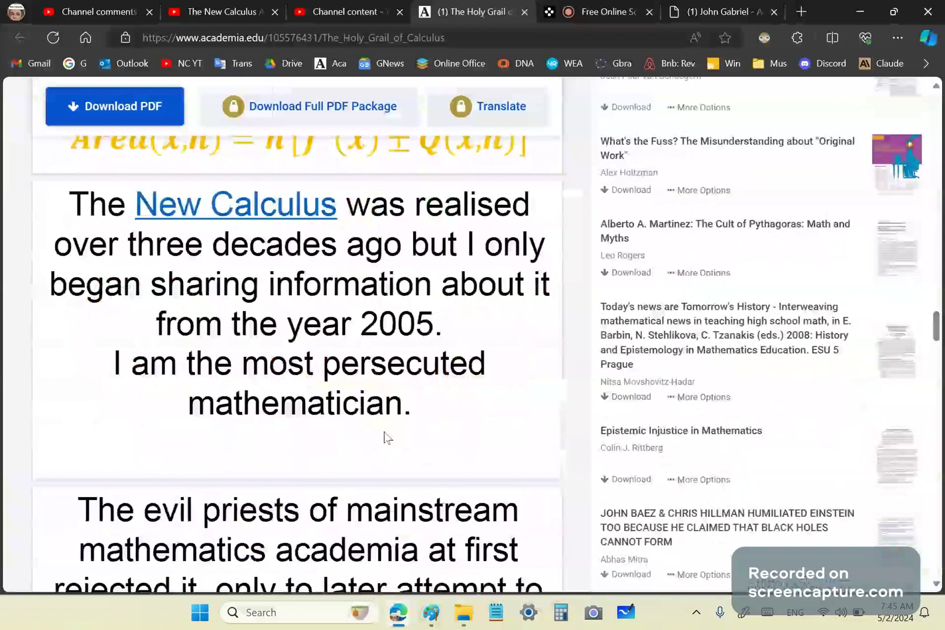
pyautogui.scroll(-2, 385, 437)
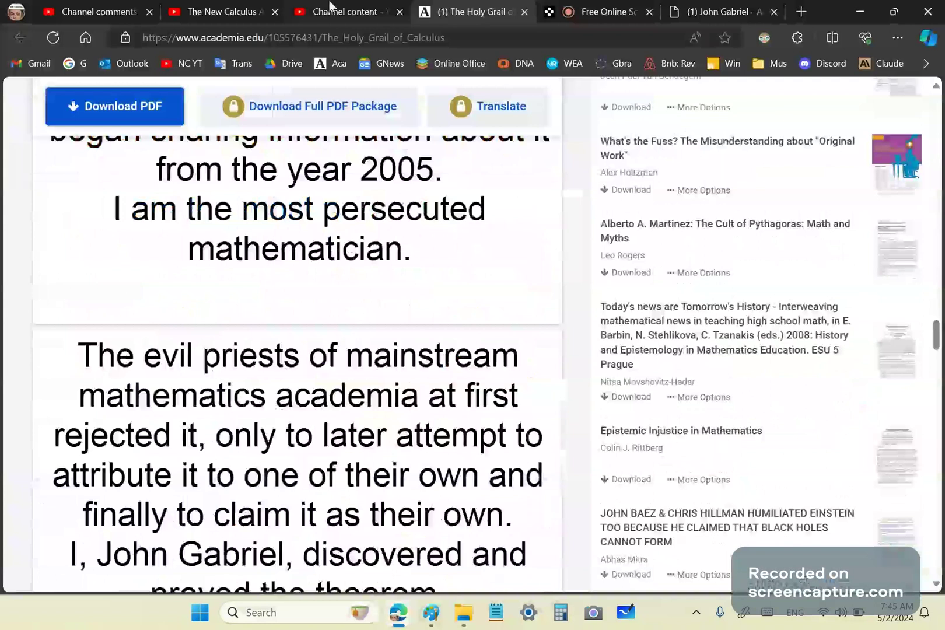
# Step: Scroll through the description links of The New Calculus Auxiliary Equation Again! video, then return to the saved Academia profile
pyautogui.click(222, 12)
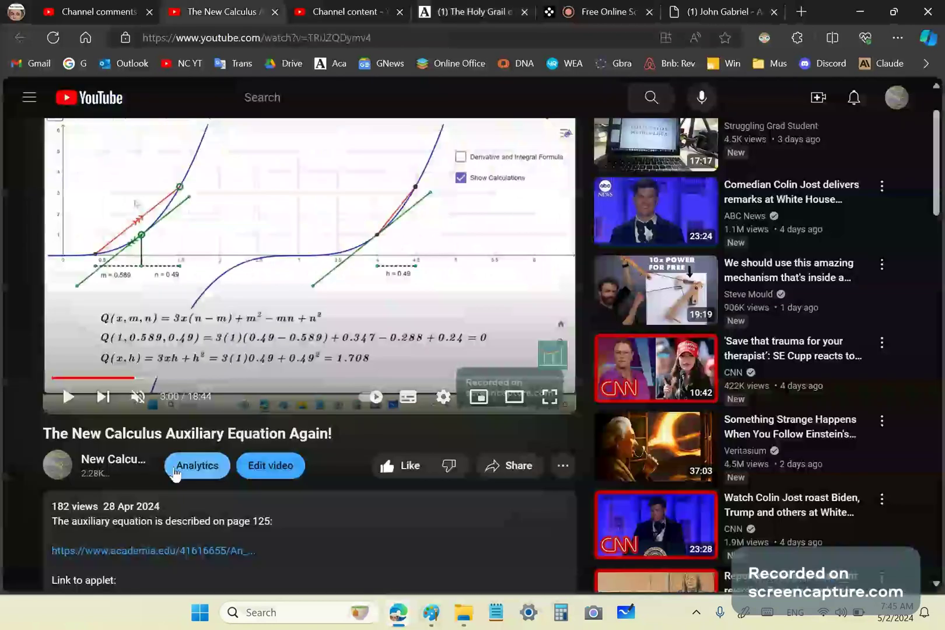
pyautogui.scroll(-10, 103, 399)
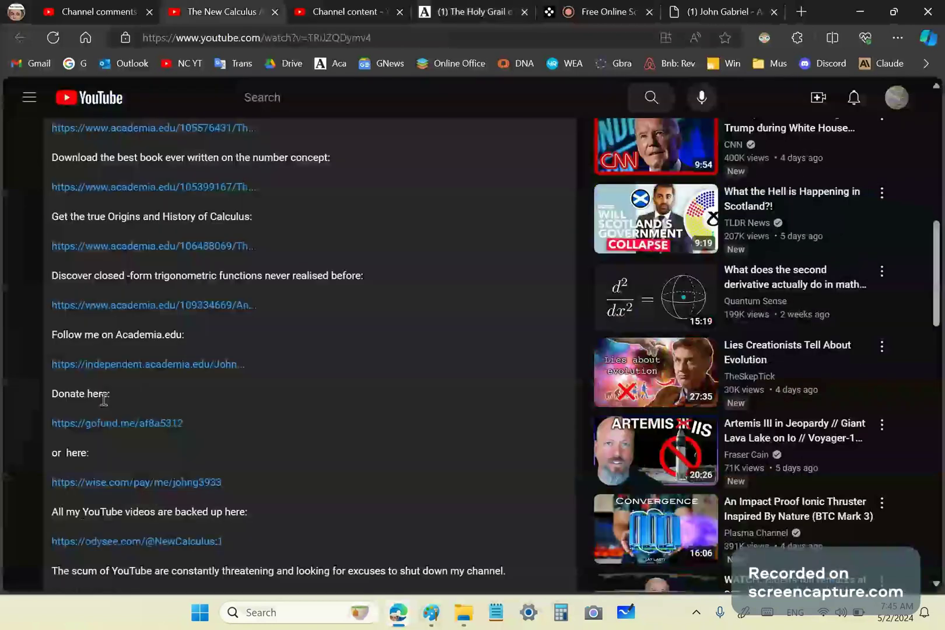
pyautogui.scroll(2, 166, 264)
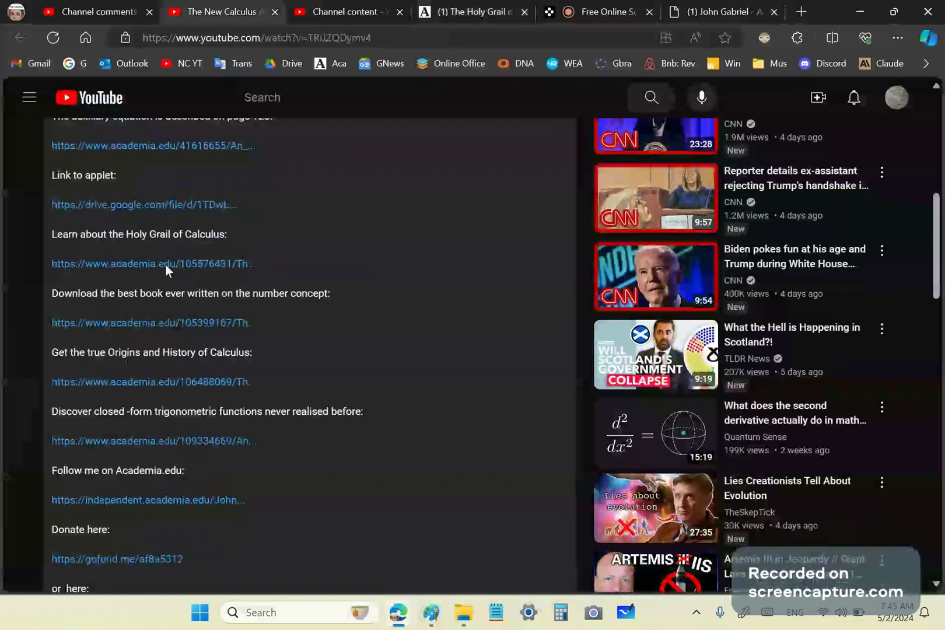
pyautogui.scroll(3, 165, 264)
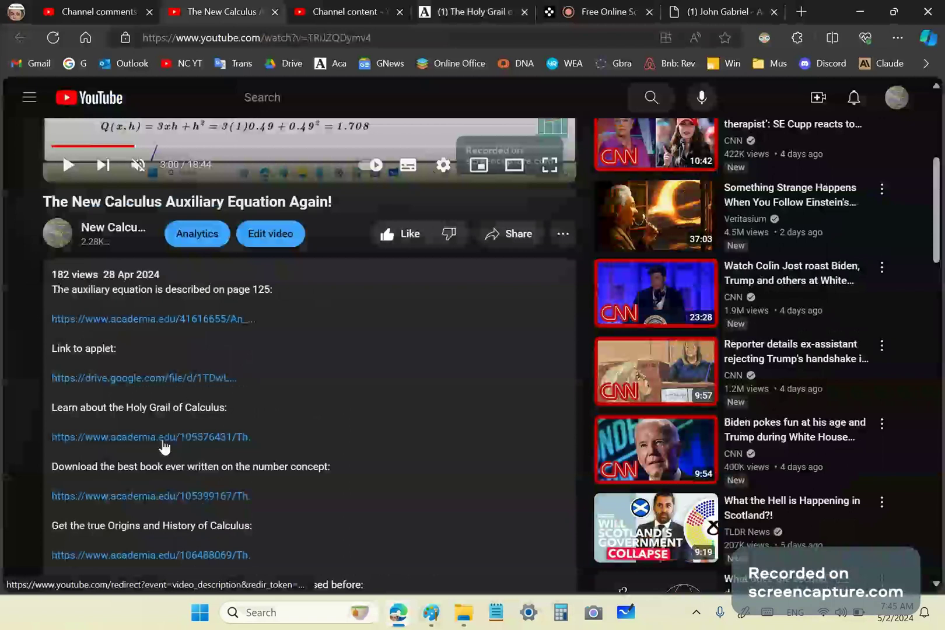
pyautogui.scroll(-4, 164, 446)
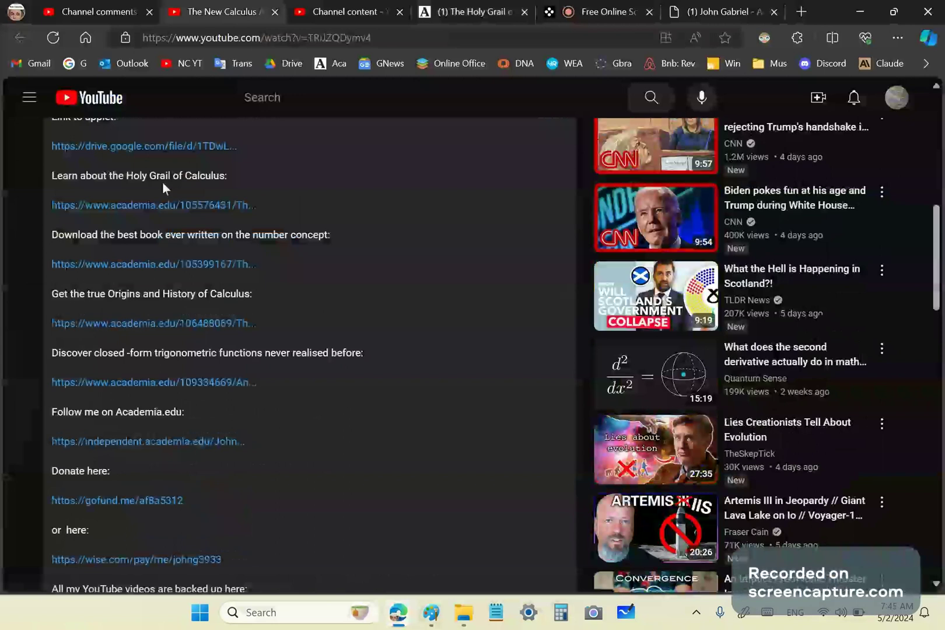
pyautogui.click(717, 12)
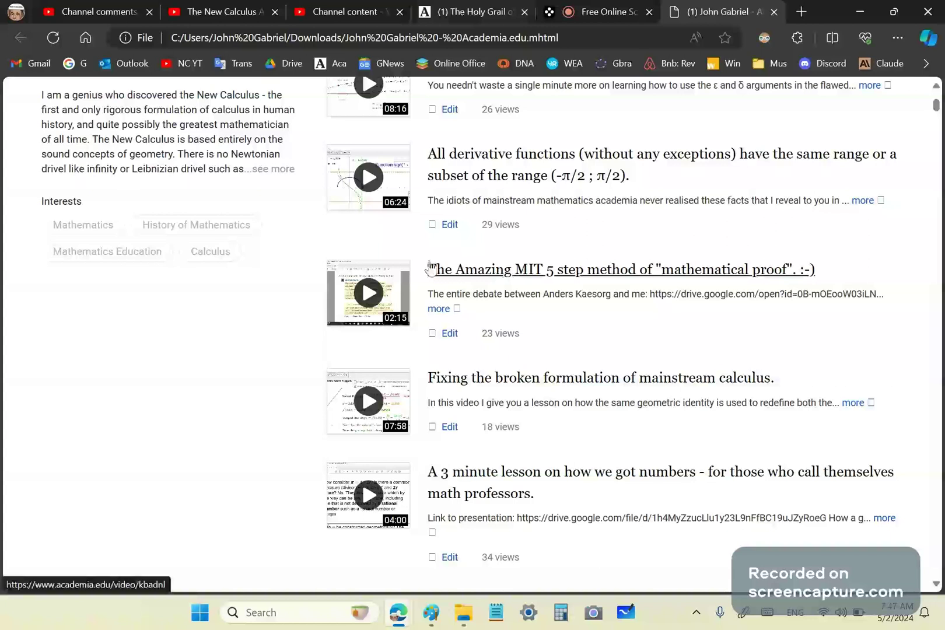
# Step: Search the profile for 'geometric theorem' and open My historic geometric theorem of January 2020 in a new tab
pyautogui.hotkey('ctrl', 'f')
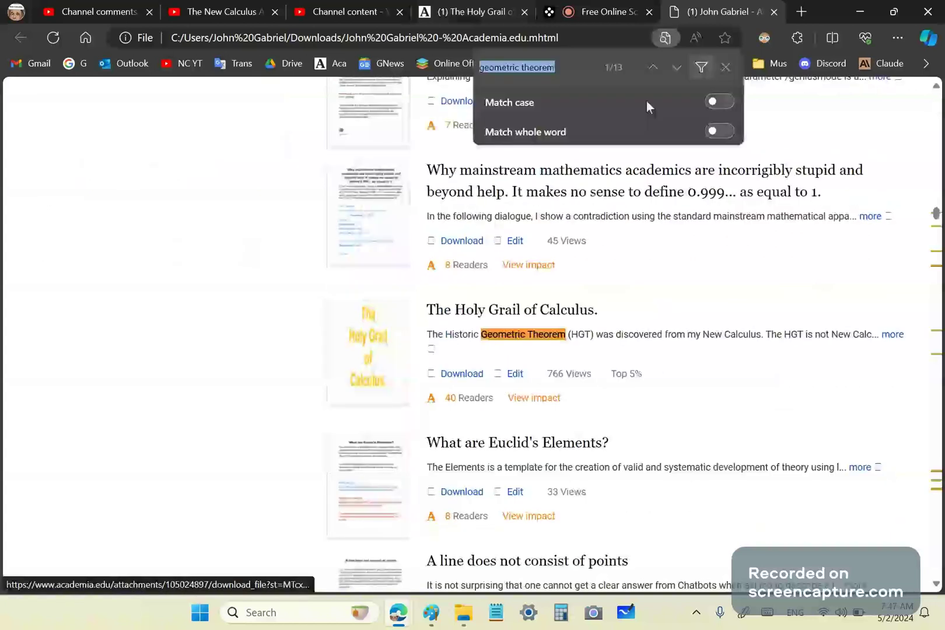
pyautogui.click(678, 68)
pyautogui.click(678, 67)
pyautogui.click(678, 67)
pyautogui.click(677, 68)
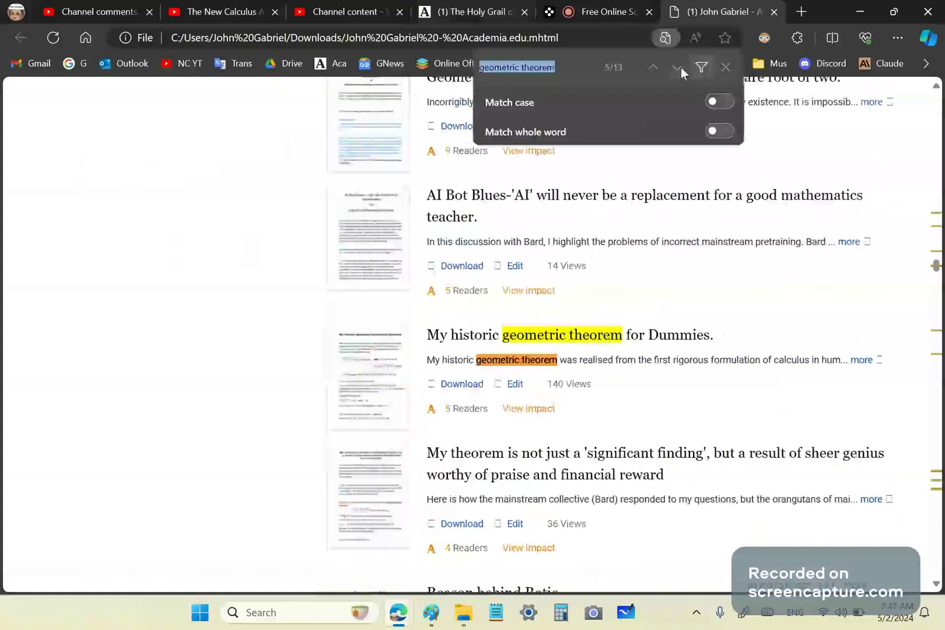
pyautogui.click(681, 68)
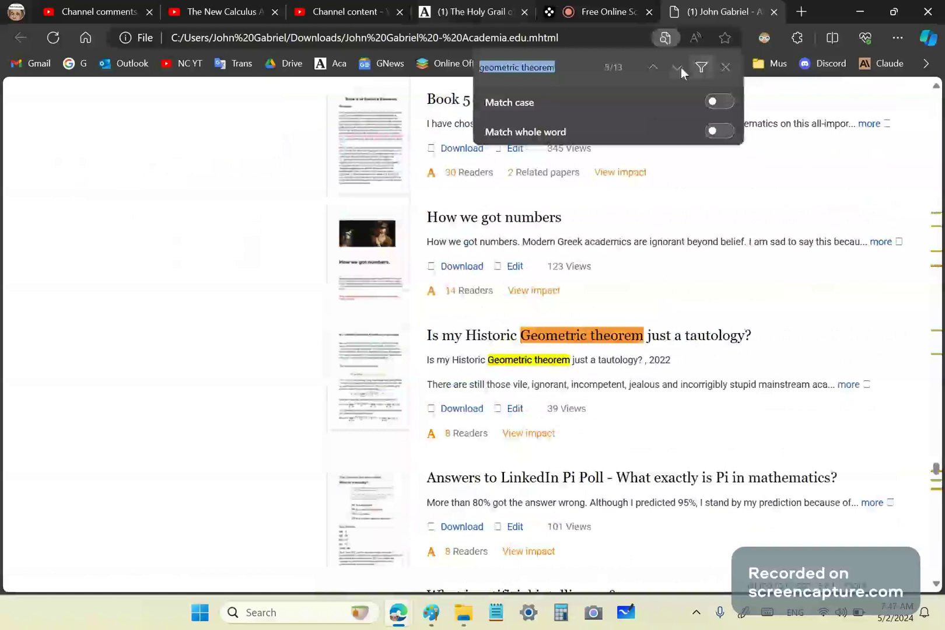
pyautogui.click(680, 68)
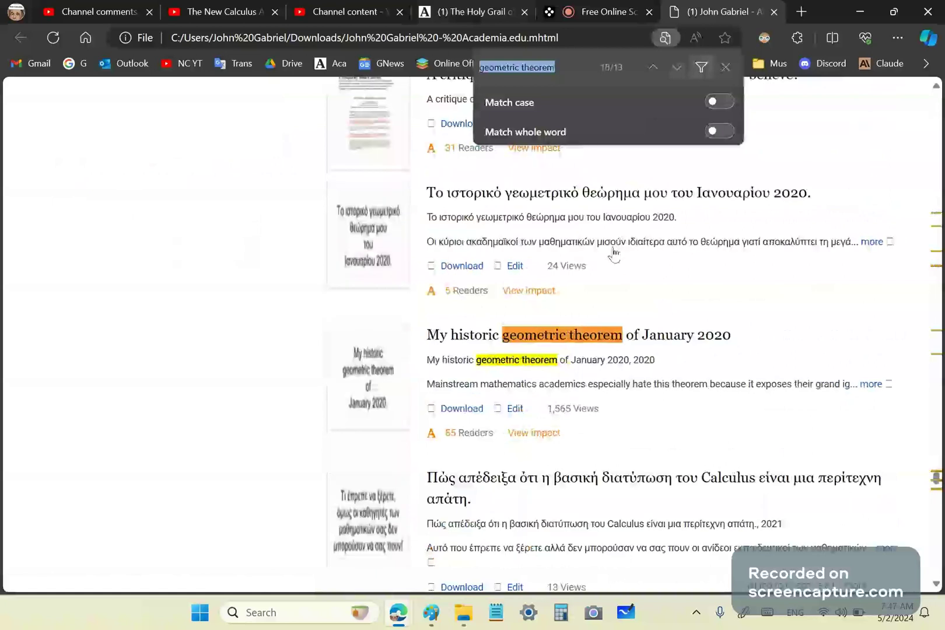
pyautogui.press('Escape')
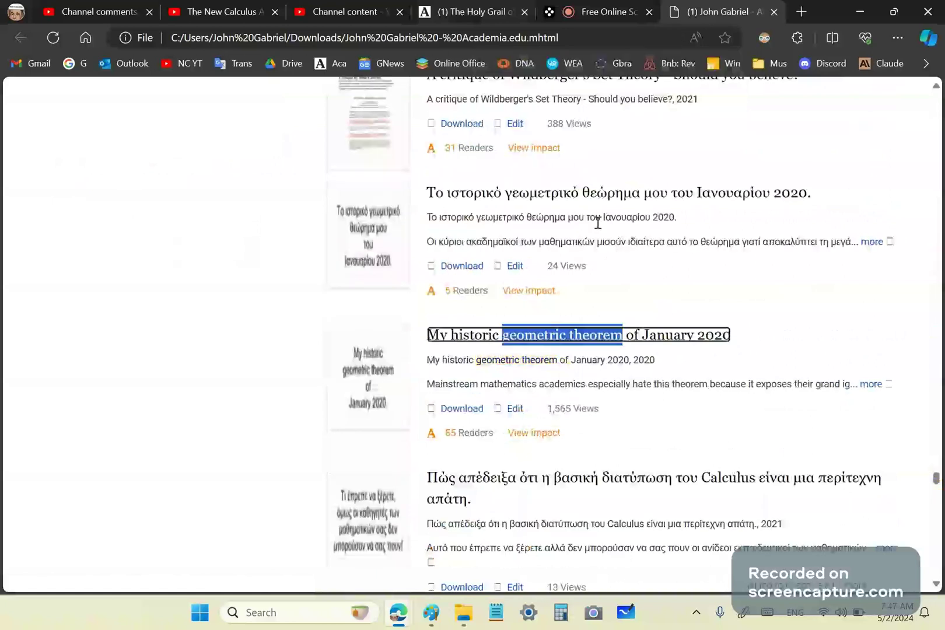
pyautogui.rightClick(512, 344)
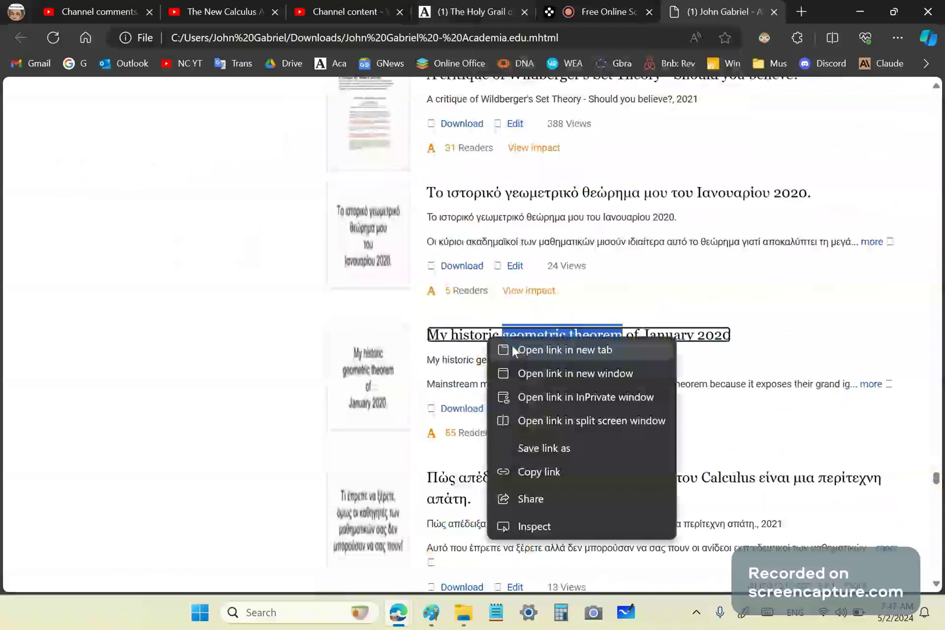
pyautogui.click(542, 350)
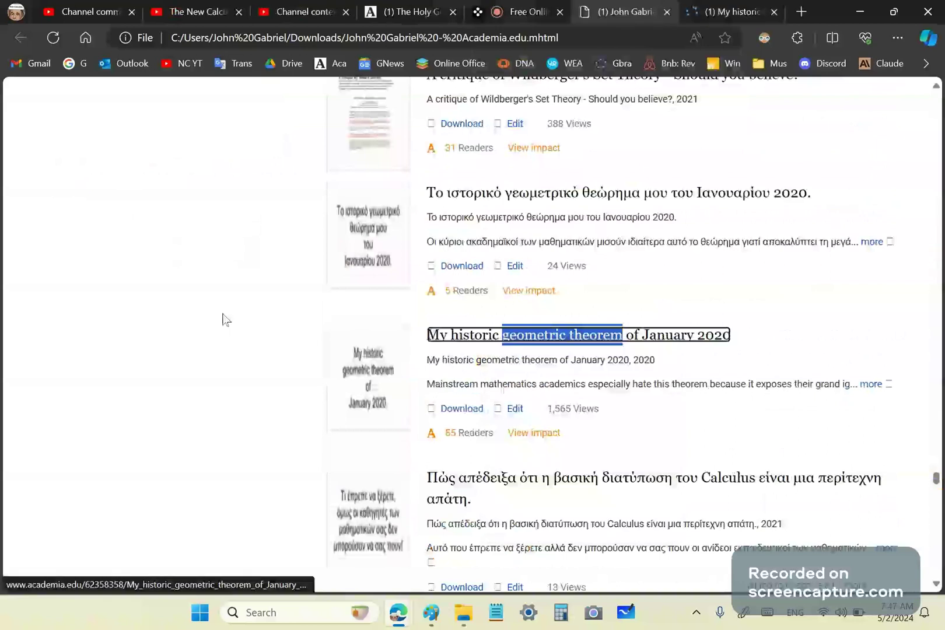
# Step: Search the profile for 'six' and open the Six simple reasons paper in a background tab
pyautogui.hotkey('ctrl', 'f')
pyautogui.write('sin')
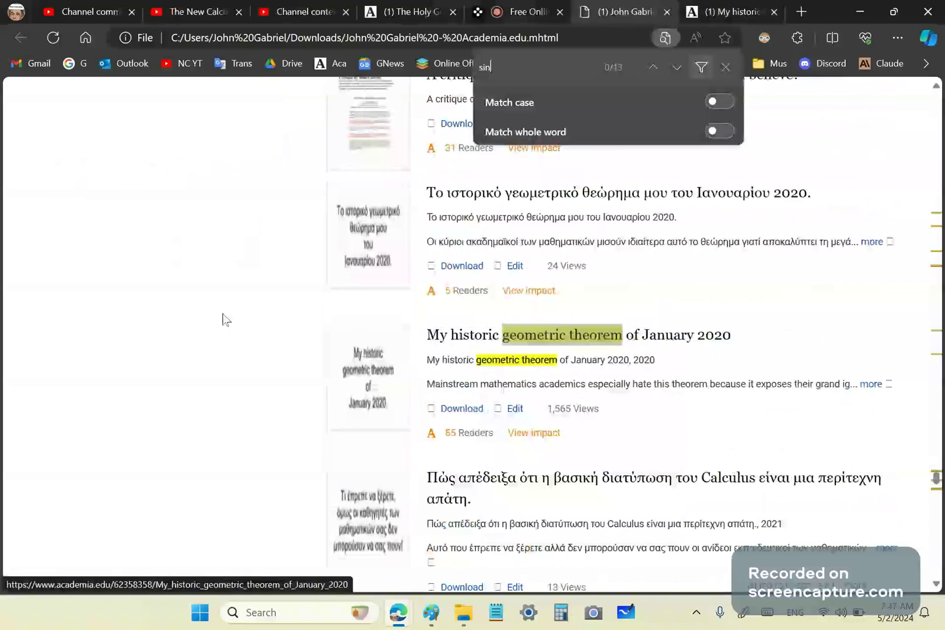
pyautogui.press('BackSpace')
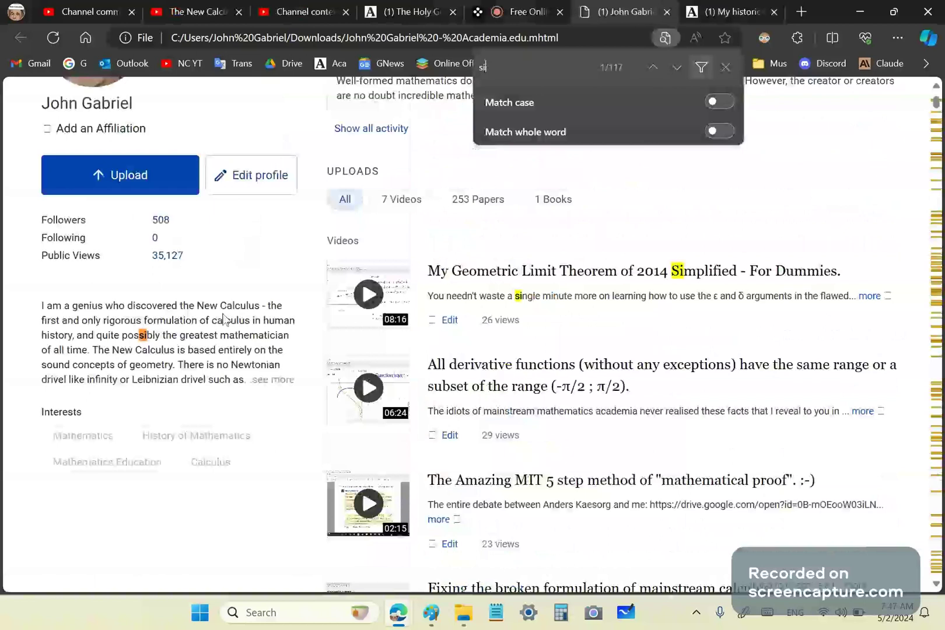
pyautogui.write('x')
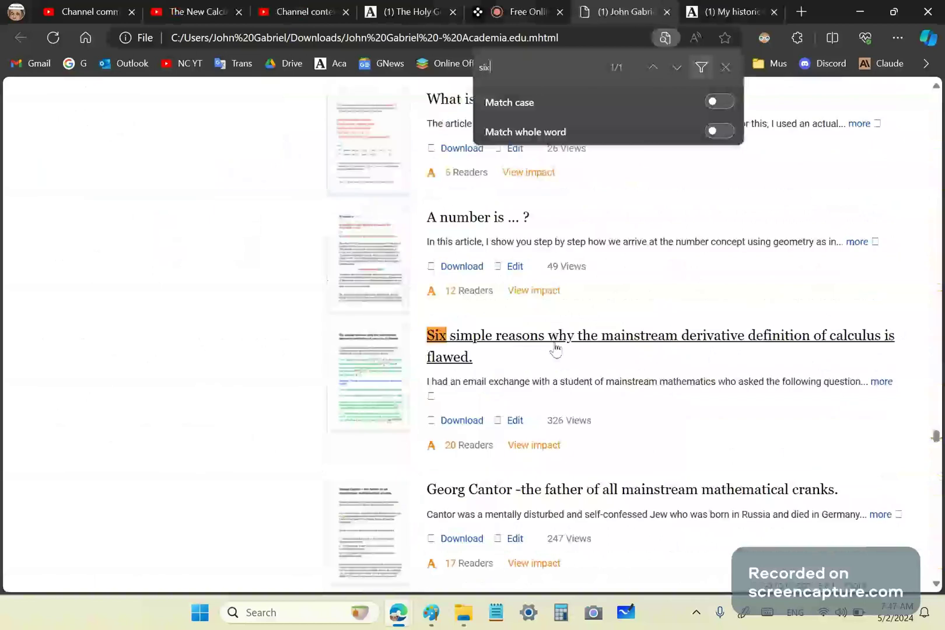
pyautogui.middleClick(555, 349)
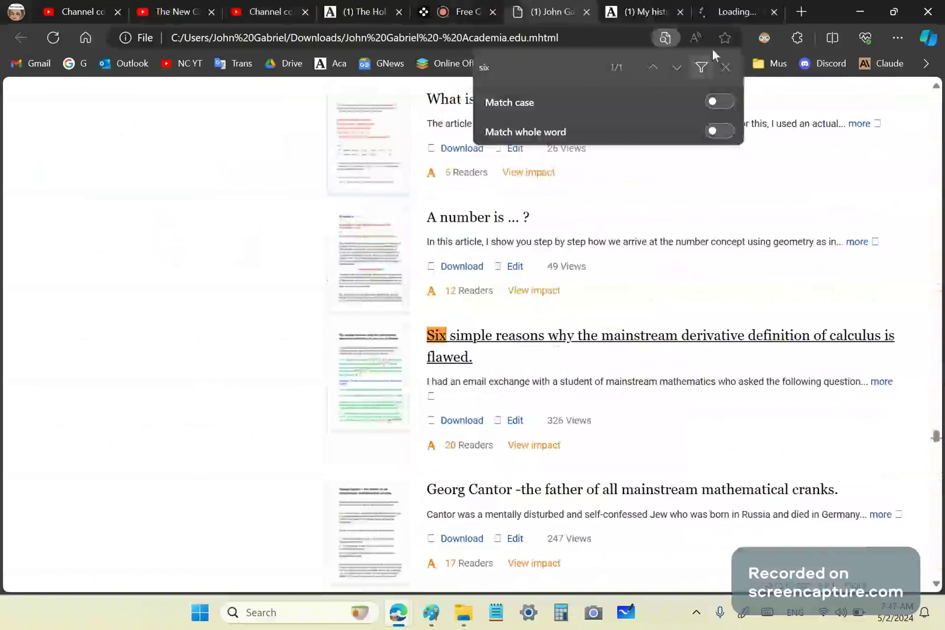
# Step: View the Six simple reasons paper and scroll through its PDF intro with the epsilon-derivative student dialogue
pyautogui.click(736, 11)
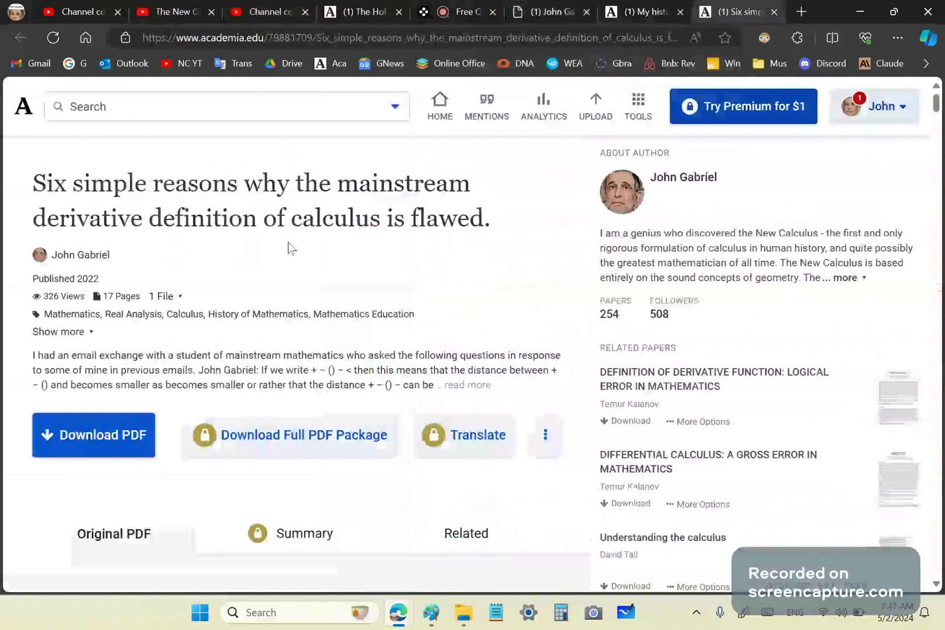
pyautogui.scroll(-10, 352, 389)
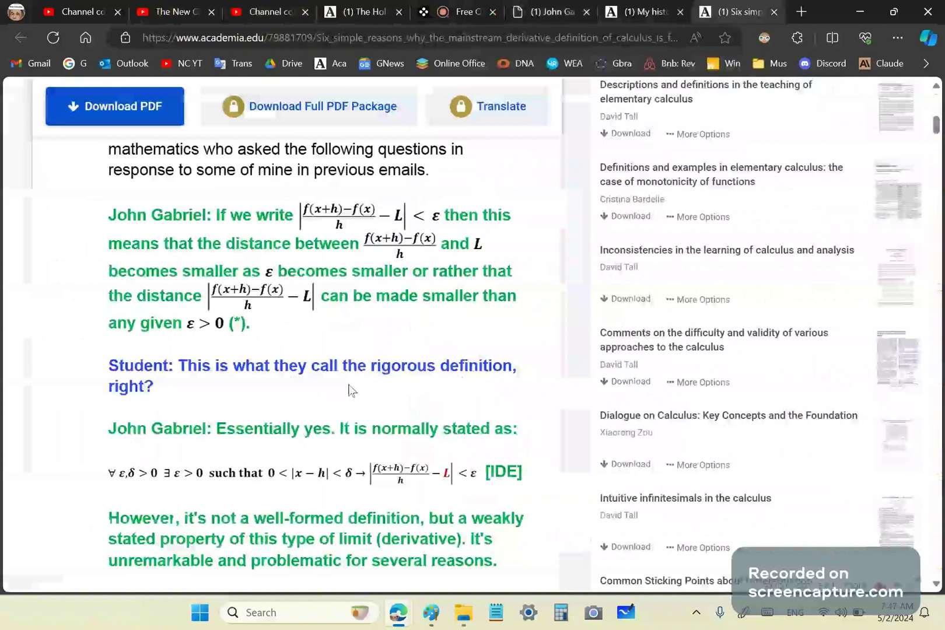
pyautogui.scroll(3, 352, 389)
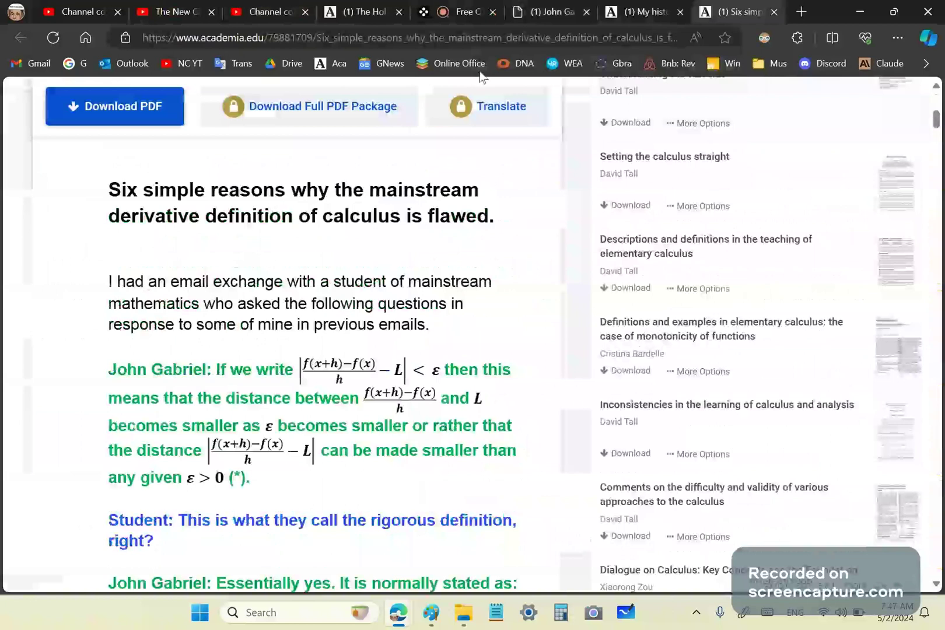
# Step: Highlight f′(x) in The Holy Grail of Calculus tangent-slope formula, then bring Paint forward
pyautogui.click(373, 10)
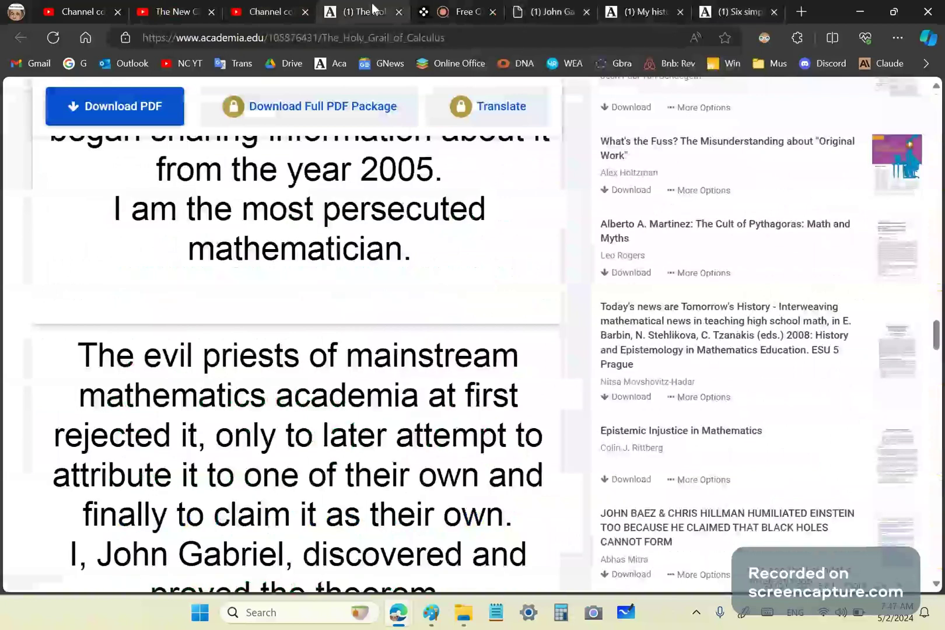
pyautogui.moveTo(937, 329); pyautogui.dragTo(936, 300)
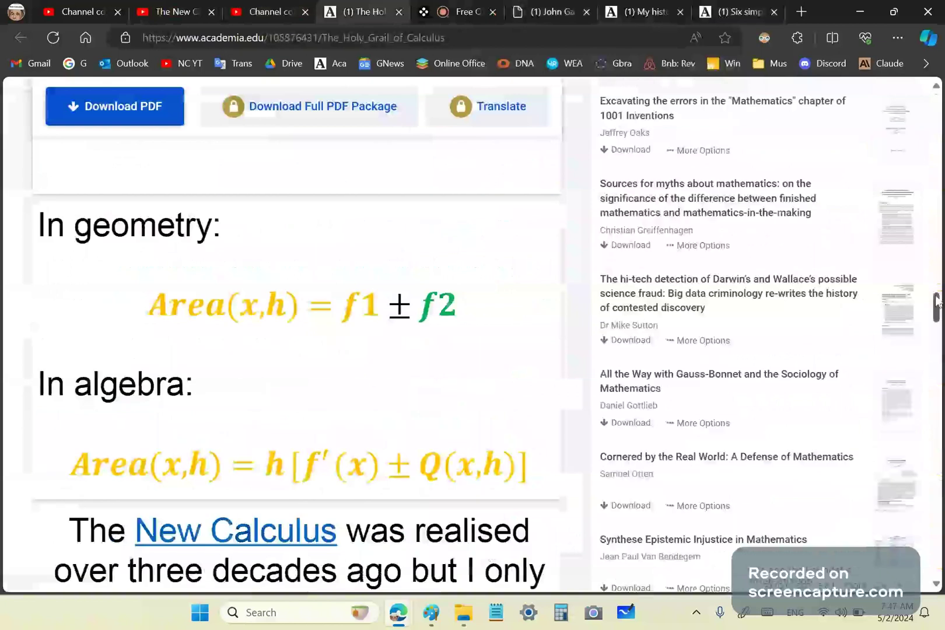
pyautogui.moveTo(937, 300); pyautogui.dragTo(937, 152)
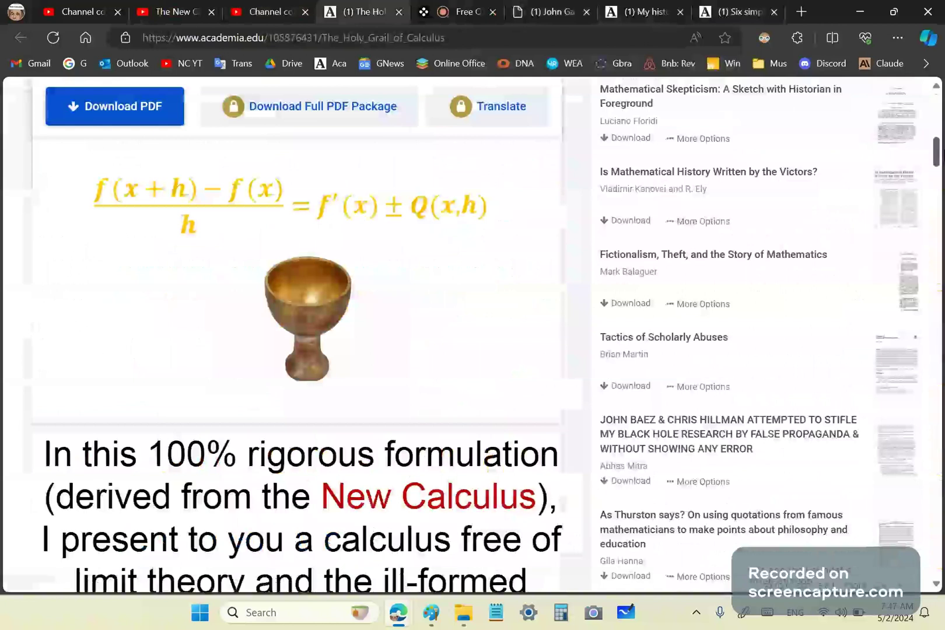
pyautogui.scroll(-5, 286, 292)
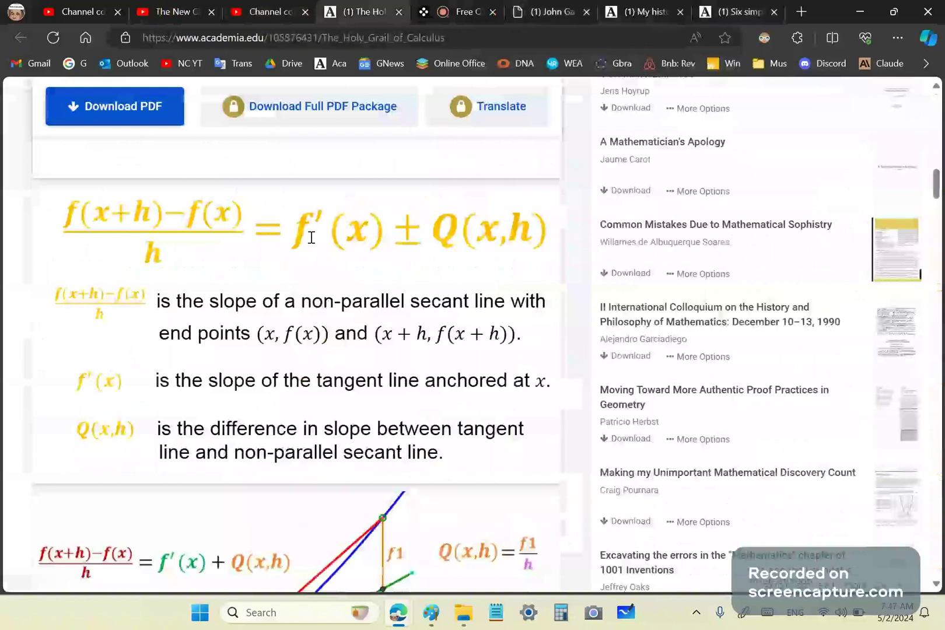
pyautogui.moveTo(311, 237); pyautogui.dragTo(378, 248)
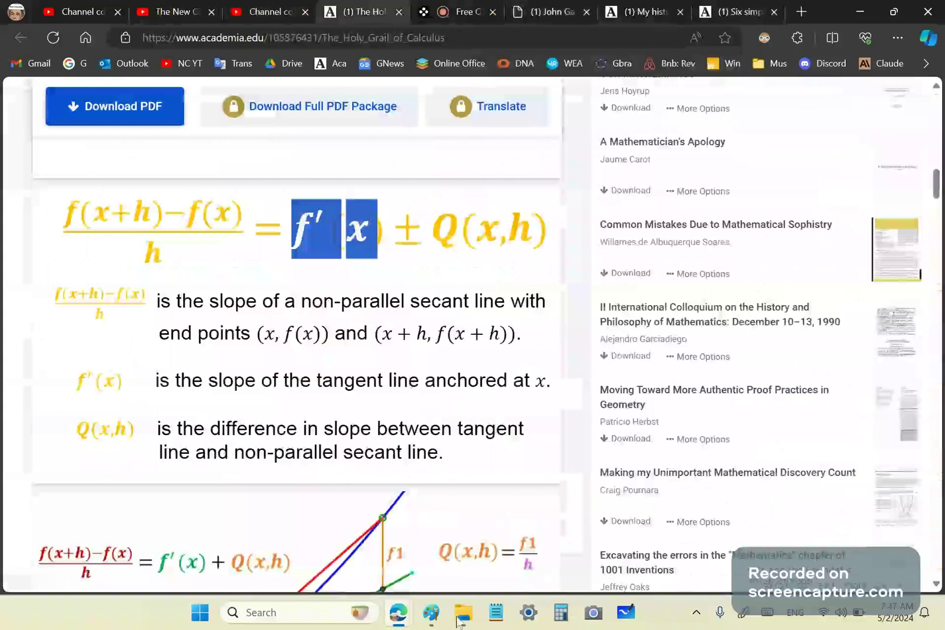
pyautogui.click(431, 613)
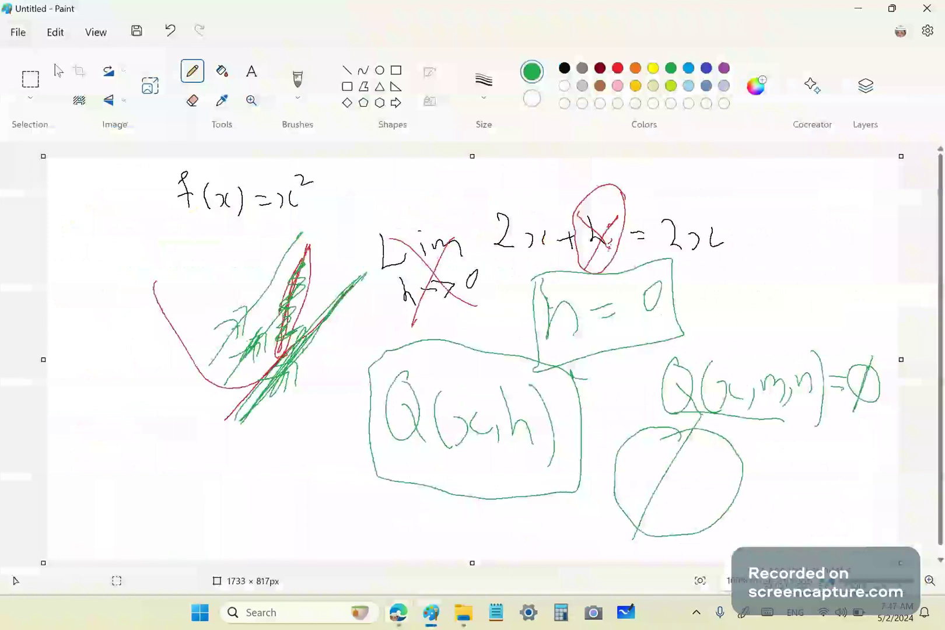
# Step: Start a new unsaved canvas and pencil the numerator f(x+h)−f( in black
pyautogui.hotkey('ctrl', 'n')
pyautogui.click(459, 363)
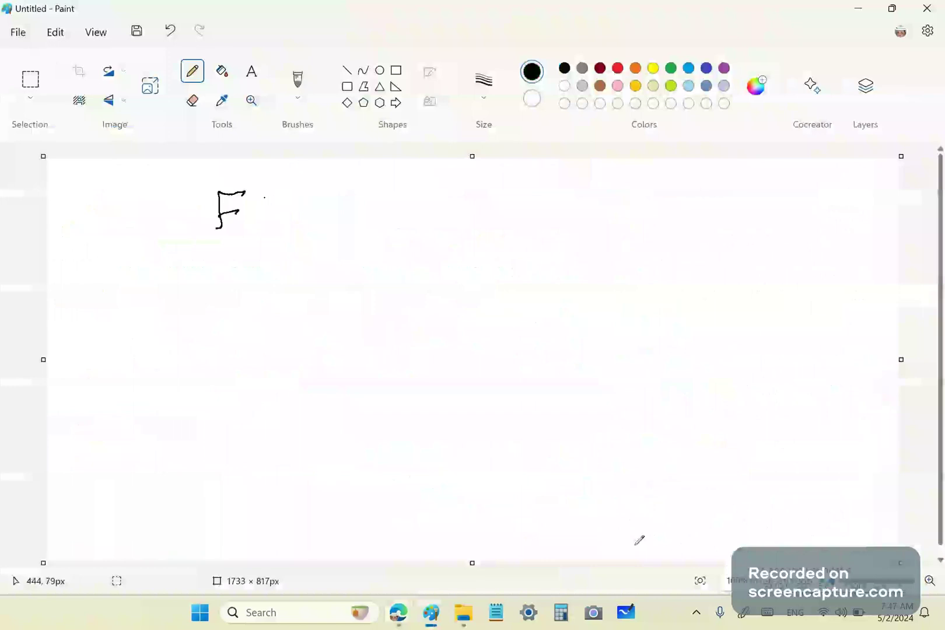
pyautogui.moveTo(267, 188); pyautogui.dragTo(263, 229)
pyautogui.moveTo(269, 201); pyautogui.dragTo(284, 223)
pyautogui.moveTo(287, 203); pyautogui.dragTo(274, 226)
pyautogui.moveTo(297, 217); pyautogui.dragTo(312, 214)
pyautogui.moveTo(306, 207); pyautogui.dragTo(304, 226)
pyautogui.moveTo(315, 198); pyautogui.dragTo(331, 227)
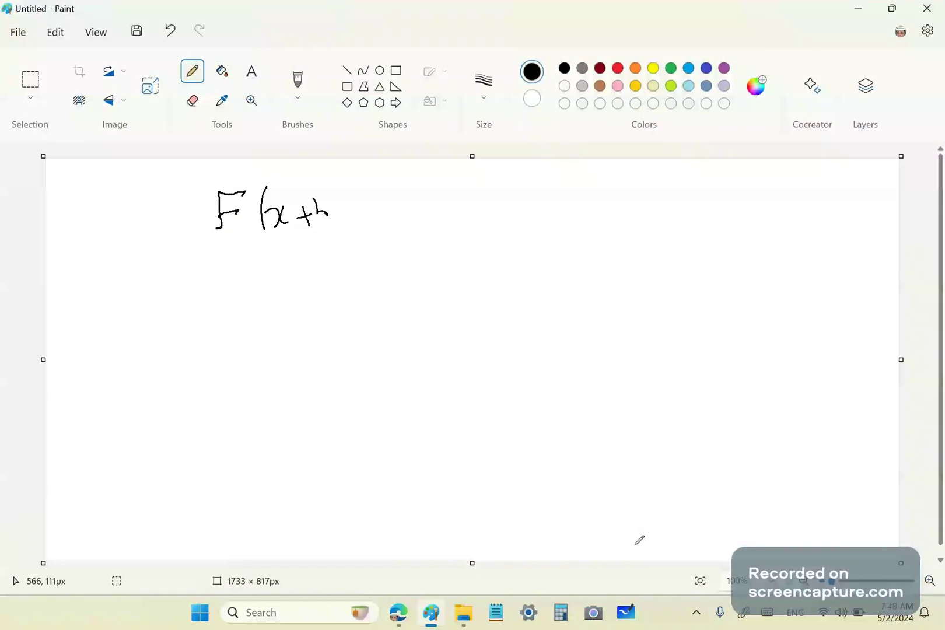
pyautogui.moveTo(347, 212); pyautogui.dragTo(357, 210)
pyautogui.moveTo(389, 180); pyautogui.dragTo(373, 223)
pyautogui.moveTo(399, 201); pyautogui.dragTo(411, 217)
# Step: Finish f(x), draw the fraction bar over h, and write '= f(x)' on the right
pyautogui.moveTo(428, 187); pyautogui.dragTo(432, 222)
pyautogui.moveTo(234, 242); pyautogui.dragTo(435, 239)
pyautogui.moveTo(341, 257); pyautogui.dragTo(360, 283)
pyautogui.moveTo(454, 238)
pyautogui.mouseDown()
pyautogui.moveTo(473, 231)
pyautogui.moveTo(475, 244)
pyautogui.mouseUp()
pyautogui.click(501, 244)
pyautogui.moveTo(507, 222)
pyautogui.mouseDown()
pyautogui.moveTo(513, 262)
pyautogui.moveTo(528, 233)
pyautogui.mouseUp()
pyautogui.moveTo(548, 220); pyautogui.dragTo(546, 253)
pyautogui.moveTo(551, 233); pyautogui.dragTo(574, 236)
pyautogui.moveTo(577, 216); pyautogui.dragTo(578, 260)
pyautogui.click(611, 241)
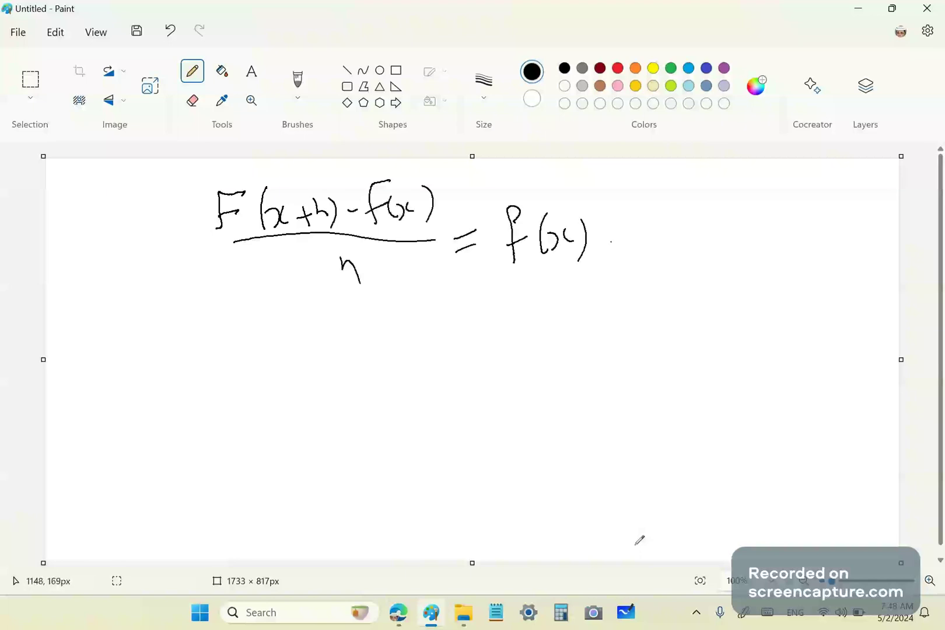
# Step: Add '+ Q(x,h)' to the equation and scribble over the denominator h
pyautogui.moveTo(628, 221); pyautogui.dragTo(631, 235)
pyautogui.moveTo(612, 237)
pyautogui.mouseDown()
pyautogui.moveTo(646, 232)
pyautogui.moveTo(633, 247)
pyautogui.mouseUp()
pyautogui.moveTo(694, 205); pyautogui.dragTo(693, 245)
pyautogui.moveTo(688, 221); pyautogui.dragTo(714, 240)
pyautogui.moveTo(726, 220); pyautogui.dragTo(725, 244)
pyautogui.moveTo(736, 228); pyautogui.dragTo(750, 247)
pyautogui.moveTo(749, 231); pyautogui.dragTo(736, 248)
pyautogui.moveTo(750, 251); pyautogui.dragTo(747, 258)
pyautogui.moveTo(762, 213); pyautogui.dragTo(799, 257)
pyautogui.click(531, 196)
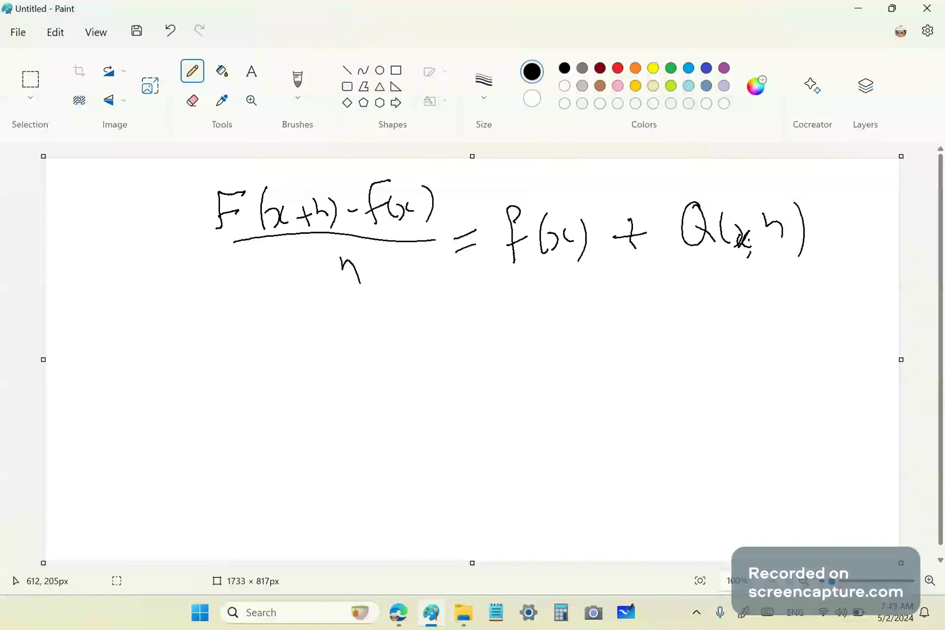
pyautogui.moveTo(336, 251)
pyautogui.mouseDown()
pyautogui.moveTo(363, 281)
pyautogui.moveTo(368, 273)
pyautogui.mouseUp()
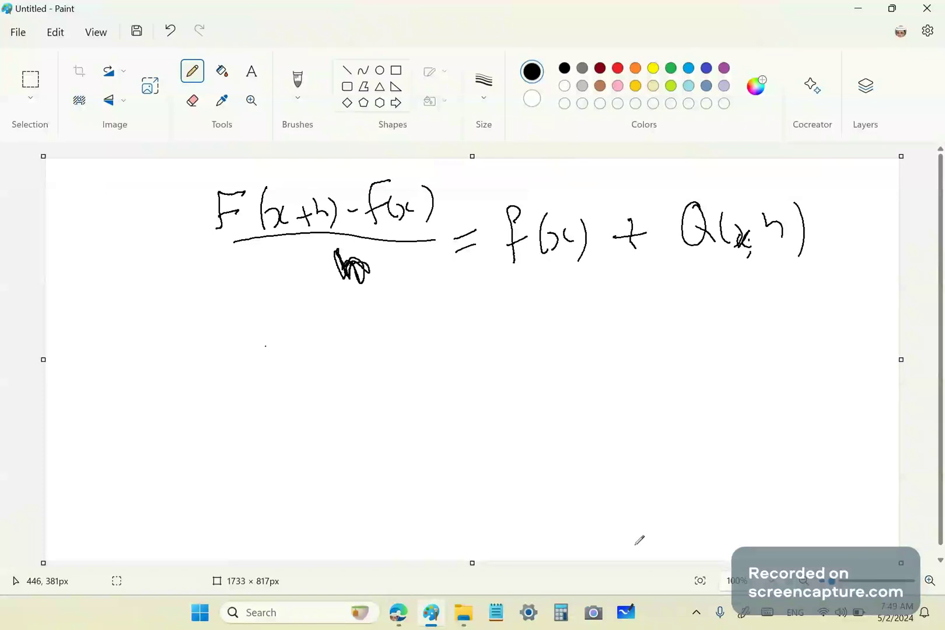
# Step: Write a second line 'f(x) – f′(x)' below the equation
pyautogui.moveTo(267, 338); pyautogui.dragTo(280, 376)
pyautogui.moveTo(306, 343); pyautogui.dragTo(309, 361)
pyautogui.moveTo(315, 345); pyautogui.dragTo(324, 367)
pyautogui.moveTo(341, 343); pyautogui.dragTo(344, 379)
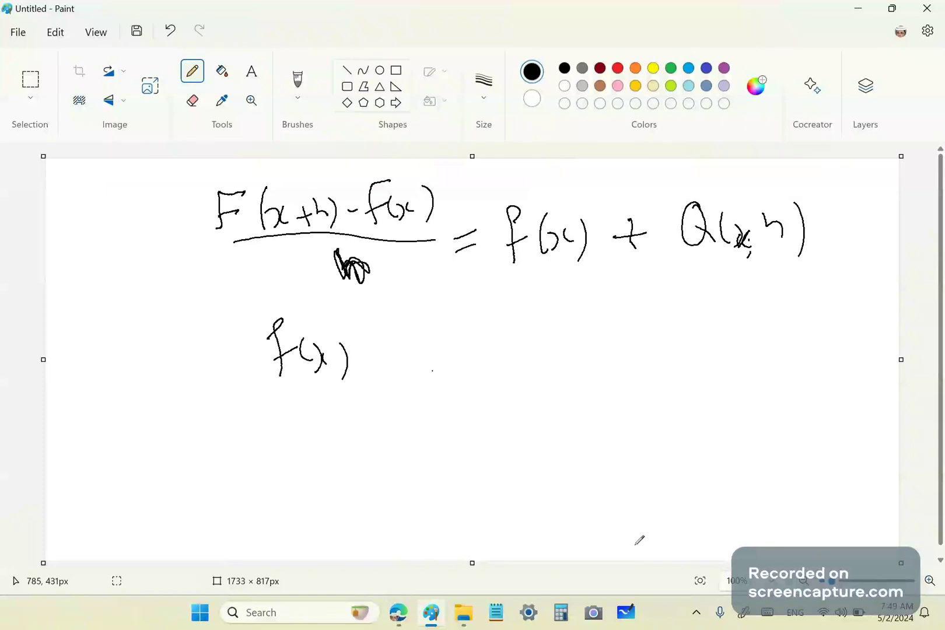
pyautogui.moveTo(475, 319); pyautogui.dragTo(472, 383)
pyautogui.moveTo(461, 362); pyautogui.dragTo(480, 354)
pyautogui.moveTo(494, 313); pyautogui.dragTo(498, 368)
pyautogui.moveTo(509, 349); pyautogui.dragTo(514, 365)
pyautogui.moveTo(521, 349); pyautogui.dragTo(517, 363)
pyautogui.moveTo(528, 349); pyautogui.dragTo(530, 361)
pyautogui.moveTo(555, 324); pyautogui.dragTo(558, 365)
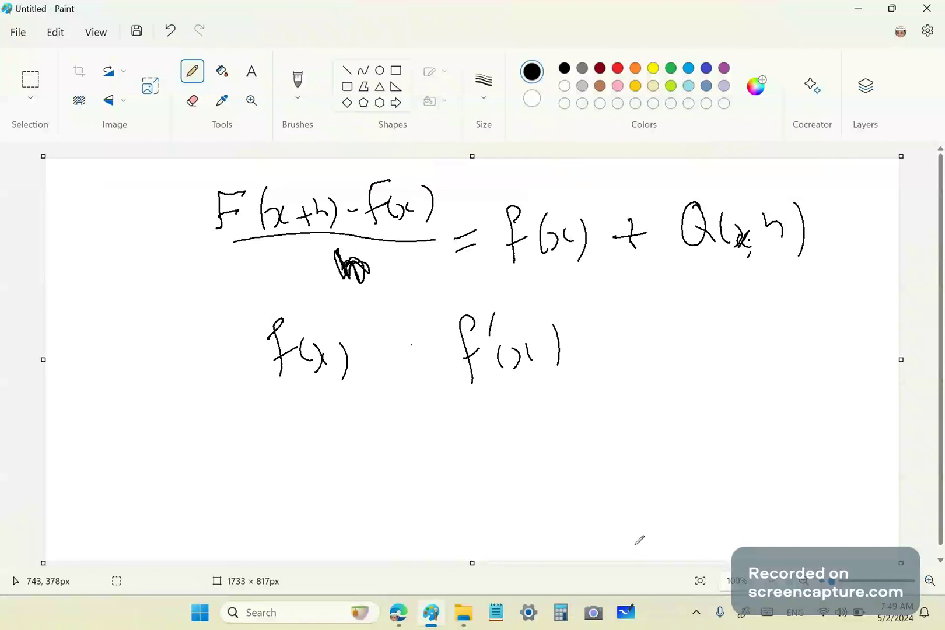
pyautogui.moveTo(378, 360); pyautogui.dragTo(432, 354)
# Step: Write a third line 'f(x) – fderiv(x)' beneath it
pyautogui.moveTo(298, 404); pyautogui.dragTo(292, 457)
pyautogui.moveTo(314, 424); pyautogui.dragTo(317, 447)
pyautogui.moveTo(321, 426); pyautogui.dragTo(326, 449)
pyautogui.click(357, 424)
pyautogui.moveTo(337, 432)
pyautogui.mouseDown()
pyautogui.moveTo(340, 450)
pyautogui.moveTo(363, 438)
pyautogui.mouseUp()
pyautogui.moveTo(479, 406); pyautogui.dragTo(474, 453)
pyautogui.moveTo(467, 444); pyautogui.dragTo(518, 433)
pyautogui.moveTo(530, 446); pyautogui.dragTo(550, 435)
pyautogui.moveTo(558, 433); pyautogui.dragTo(560, 447)
pyautogui.click(556, 421)
pyautogui.moveTo(569, 447); pyautogui.dragTo(577, 432)
pyautogui.moveTo(604, 399); pyautogui.dragTo(601, 441)
pyautogui.moveTo(617, 427); pyautogui.dragTo(615, 443)
pyautogui.moveTo(656, 398)
pyautogui.mouseDown()
pyautogui.moveTo(664, 439)
pyautogui.moveTo(619, 327)
pyautogui.mouseUp()
# Step: Draw a looped arrow from fderiv(x) to f′(x) and start a box around the equation
pyautogui.moveTo(623, 313); pyautogui.dragTo(639, 341)
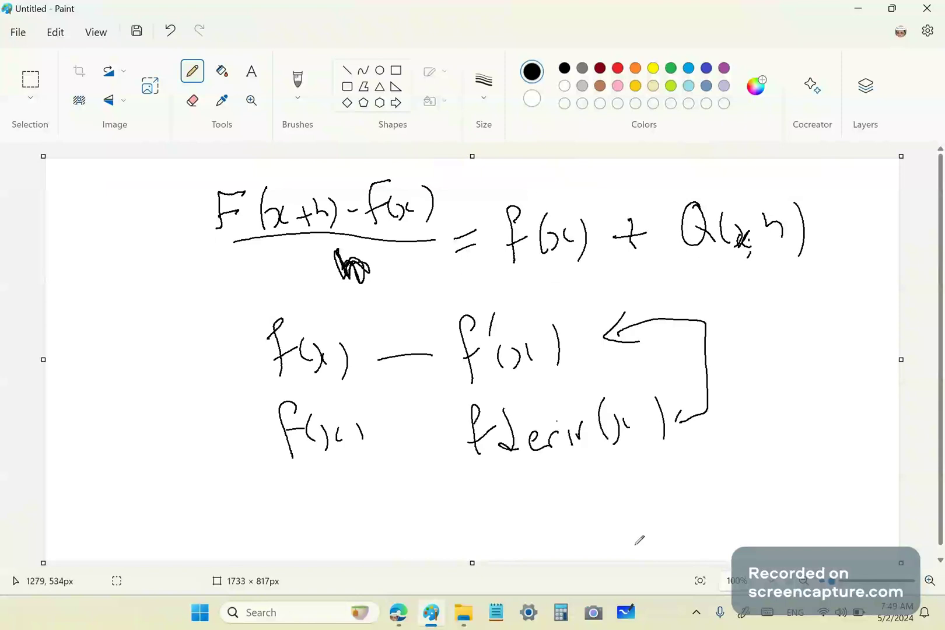
pyautogui.moveTo(699, 410); pyautogui.dragTo(678, 419)
pyautogui.click(204, 166)
pyautogui.moveTo(204, 166)
pyautogui.mouseDown()
pyautogui.moveTo(832, 260)
pyautogui.moveTo(205, 162)
pyautogui.mouseUp()
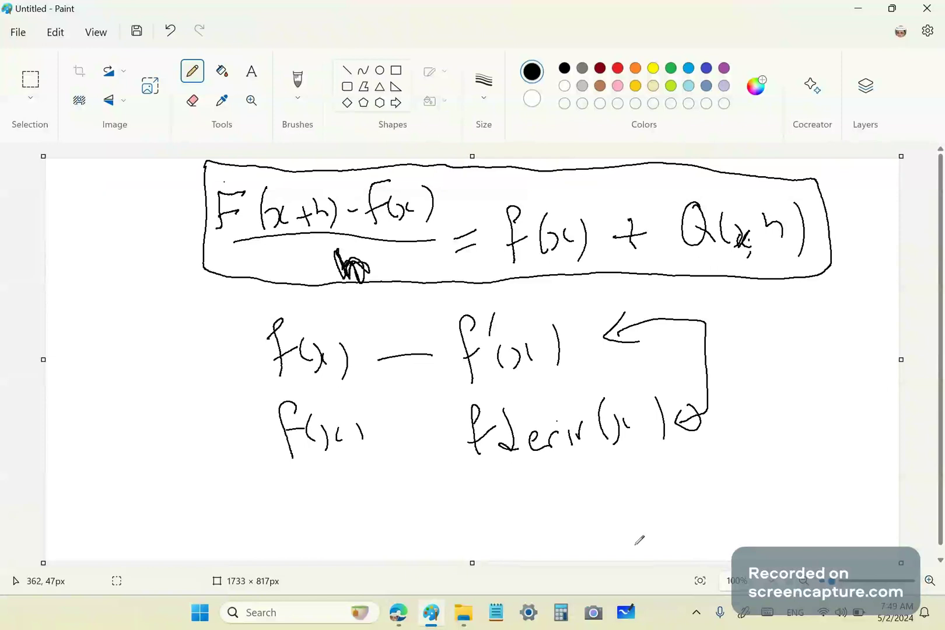
# Step: Box the top equation, mark the numerator f(x), and dot beside the right-hand f
pyautogui.click(375, 232)
pyautogui.moveTo(381, 186)
pyautogui.mouseDown()
pyautogui.moveTo(379, 199)
pyautogui.moveTo(465, 180)
pyautogui.moveTo(511, 216)
pyautogui.mouseUp()
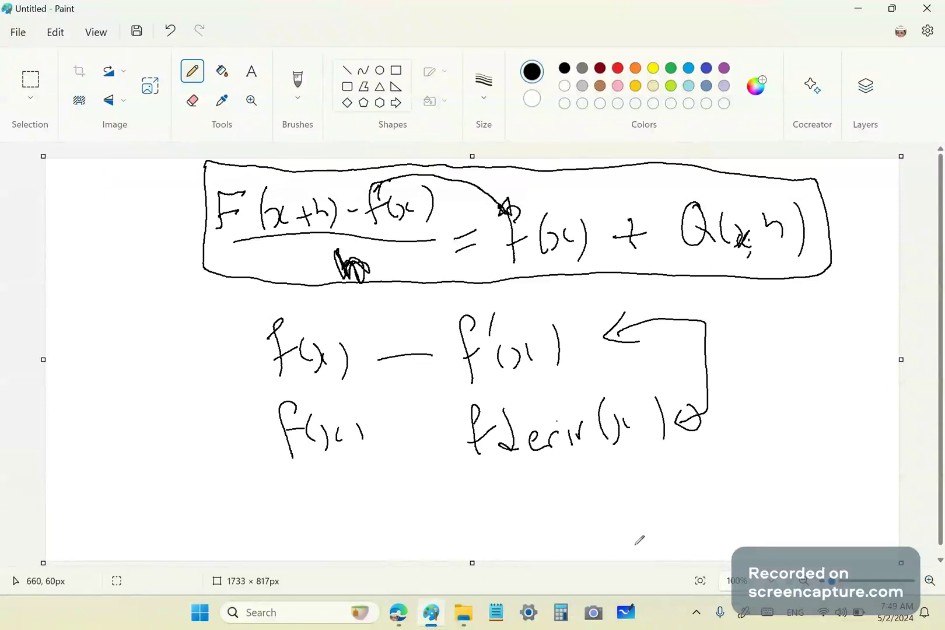
pyautogui.click(524, 249)
pyautogui.click(523, 254)
pyautogui.click(516, 257)
pyautogui.click(466, 263)
# Step: Write the word SMOOTH below the notes
pyautogui.click(366, 466)
pyautogui.moveTo(392, 467); pyautogui.dragTo(366, 515)
pyautogui.moveTo(408, 483)
pyautogui.mouseDown()
pyautogui.moveTo(414, 518)
pyautogui.moveTo(450, 510)
pyautogui.mouseUp()
pyautogui.moveTo(457, 483)
pyautogui.mouseDown()
pyautogui.moveTo(525, 467)
pyautogui.moveTo(530, 511)
pyautogui.mouseUp()
pyautogui.moveTo(535, 485); pyautogui.dragTo(541, 511)
pyautogui.moveTo(546, 461); pyautogui.dragTo(560, 516)
# Step: Draw a jagged step-shaped curve at the left with a loop and mark inside
pyautogui.click(83, 438)
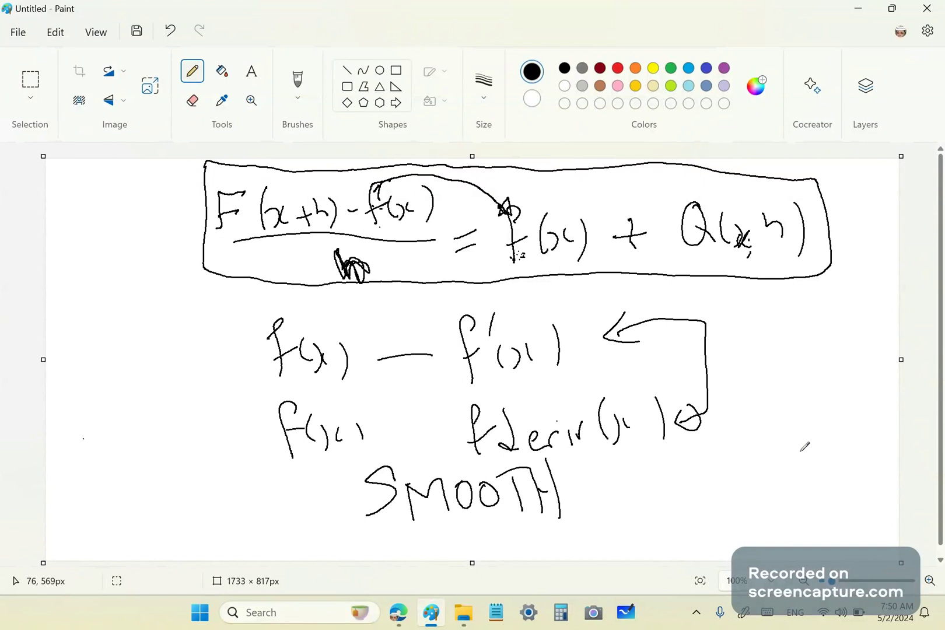
pyautogui.moveTo(80, 445)
pyautogui.mouseDown()
pyautogui.moveTo(143, 449)
pyautogui.moveTo(206, 419)
pyautogui.moveTo(227, 453)
pyautogui.moveTo(253, 421)
pyautogui.mouseUp()
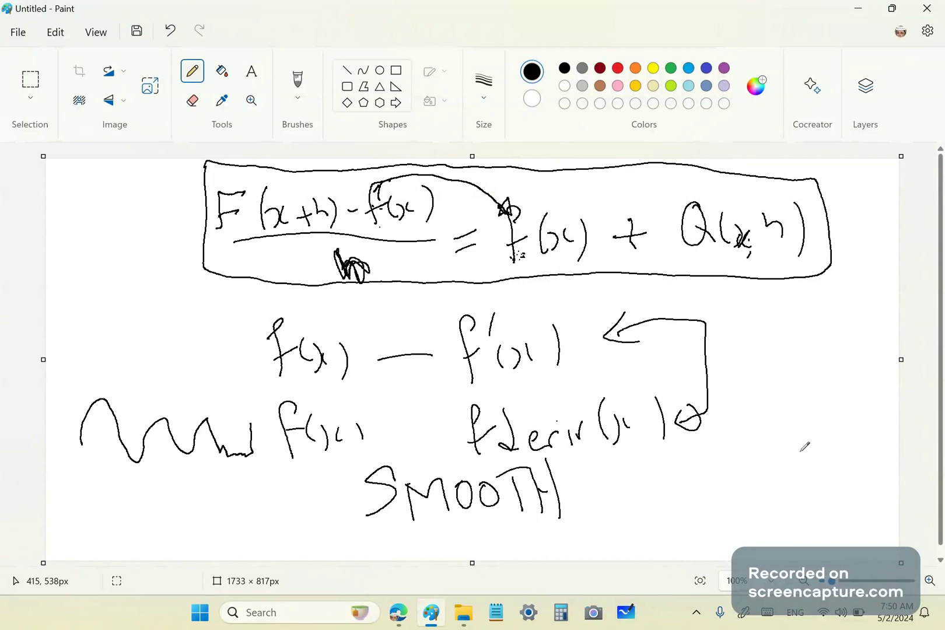
pyautogui.moveTo(184, 457)
pyautogui.mouseDown()
pyautogui.moveTo(255, 473)
pyautogui.moveTo(253, 454)
pyautogui.mouseUp()
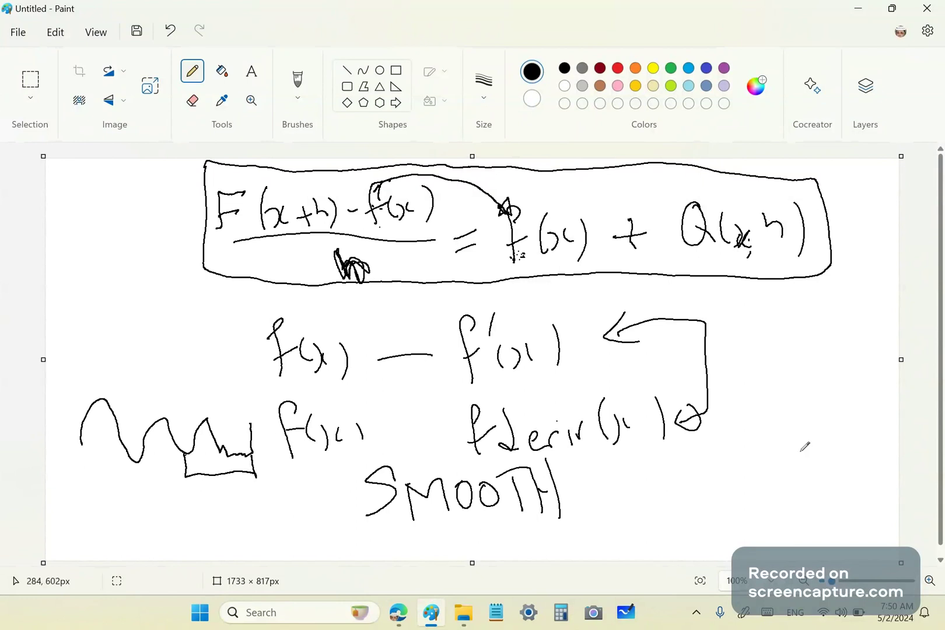
pyautogui.click(235, 456)
pyautogui.moveTo(232, 459); pyautogui.dragTo(236, 448)
pyautogui.moveTo(219, 452)
pyautogui.mouseDown()
pyautogui.moveTo(227, 475)
pyautogui.moveTo(243, 462)
pyautogui.moveTo(244, 477)
pyautogui.mouseUp()
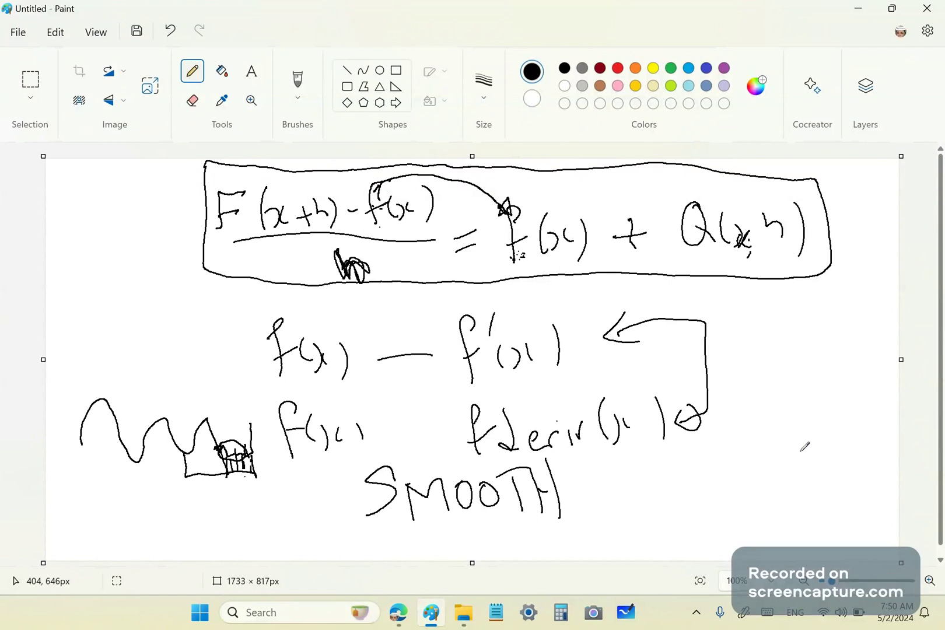
pyautogui.click(377, 449)
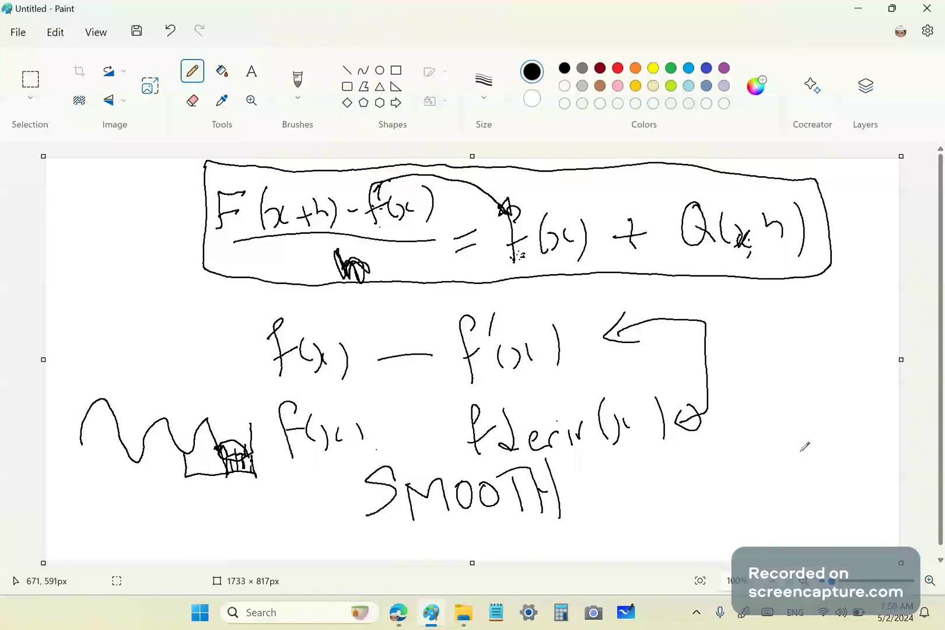
# Step: Strike through SMOOTH with a red arrowed line, then minimize Paint to return to the paper
pyautogui.click(617, 68)
pyautogui.moveTo(369, 534); pyautogui.dragTo(540, 436)
pyautogui.moveTo(366, 448)
pyautogui.mouseDown()
pyautogui.moveTo(444, 428)
pyautogui.moveTo(369, 446)
pyautogui.mouseUp()
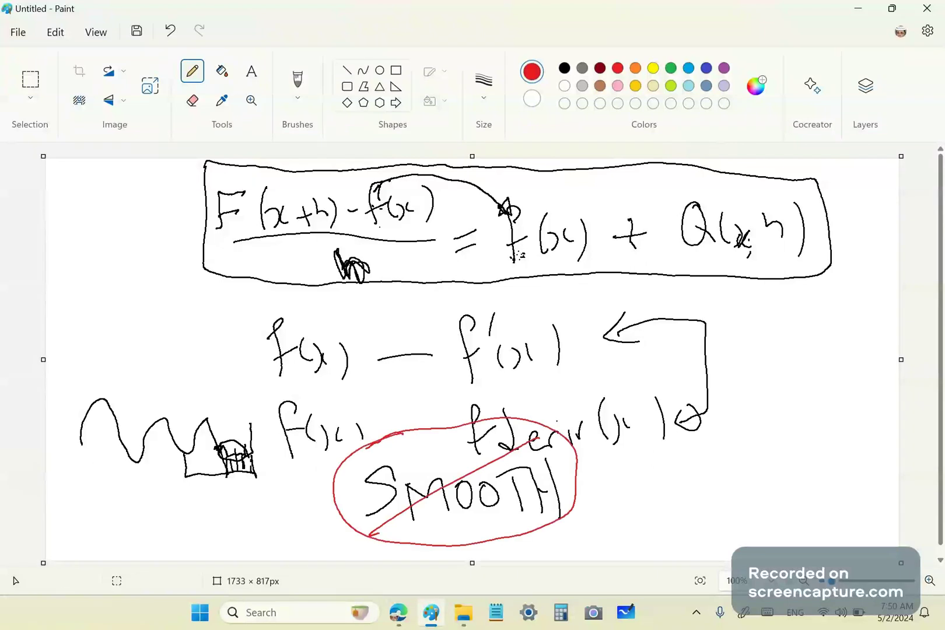
pyautogui.moveTo(419, 492); pyautogui.dragTo(368, 533)
pyautogui.moveTo(365, 510); pyautogui.dragTo(368, 543)
pyautogui.click(860, 13)
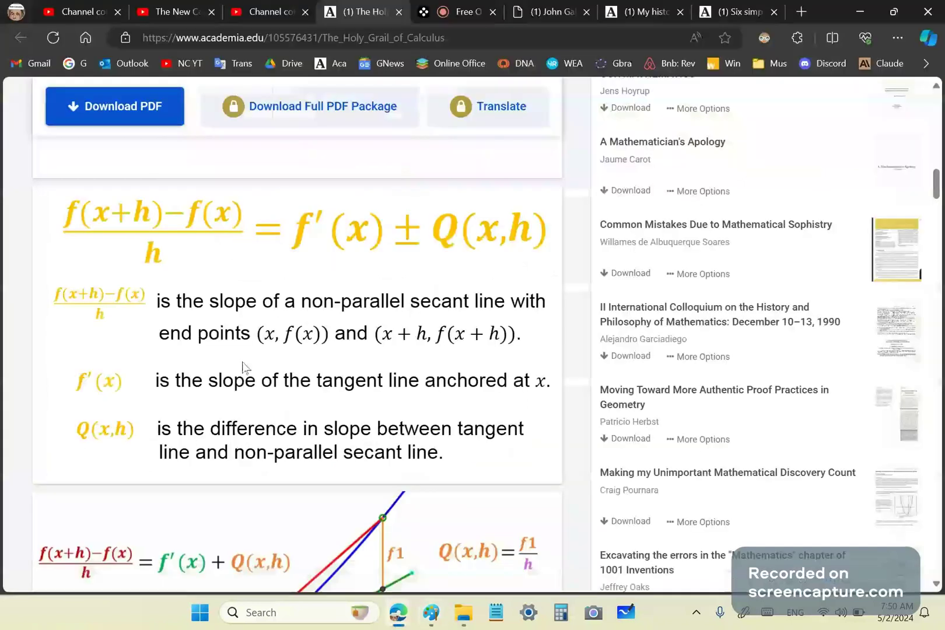
pyautogui.scroll(4, 242, 366)
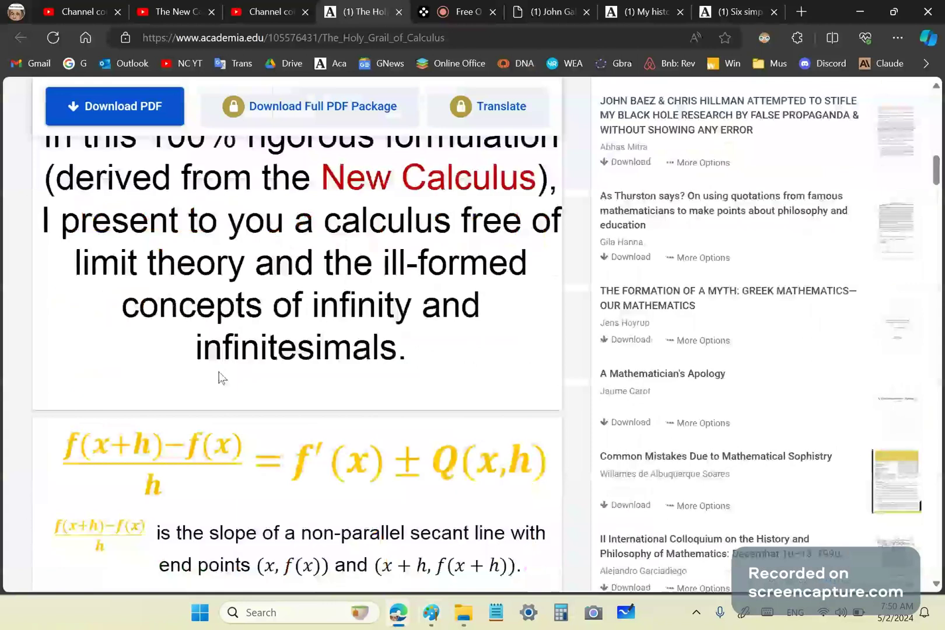
pyautogui.scroll(-3, 556, 321)
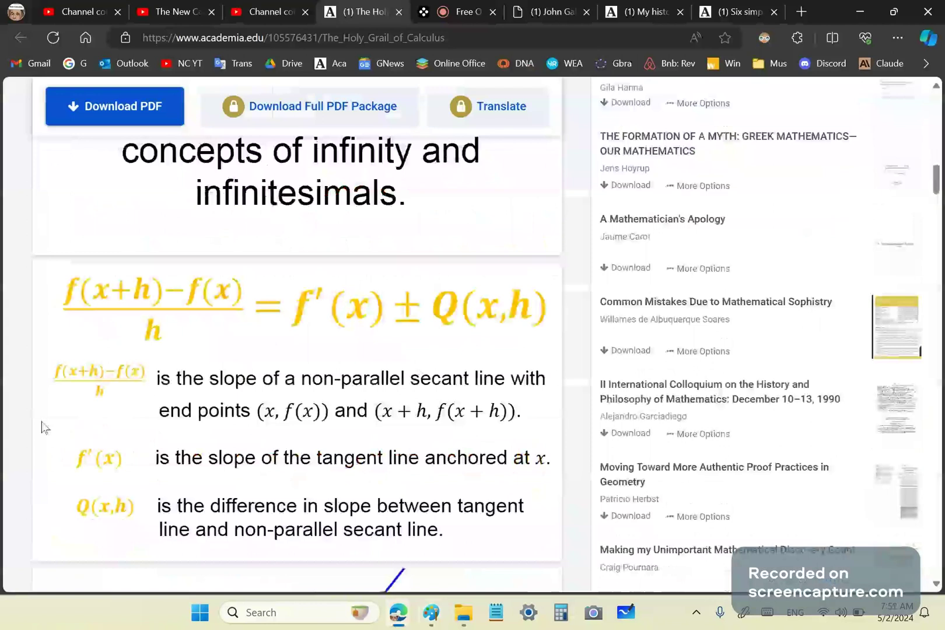
pyautogui.scroll(3, 144, 450)
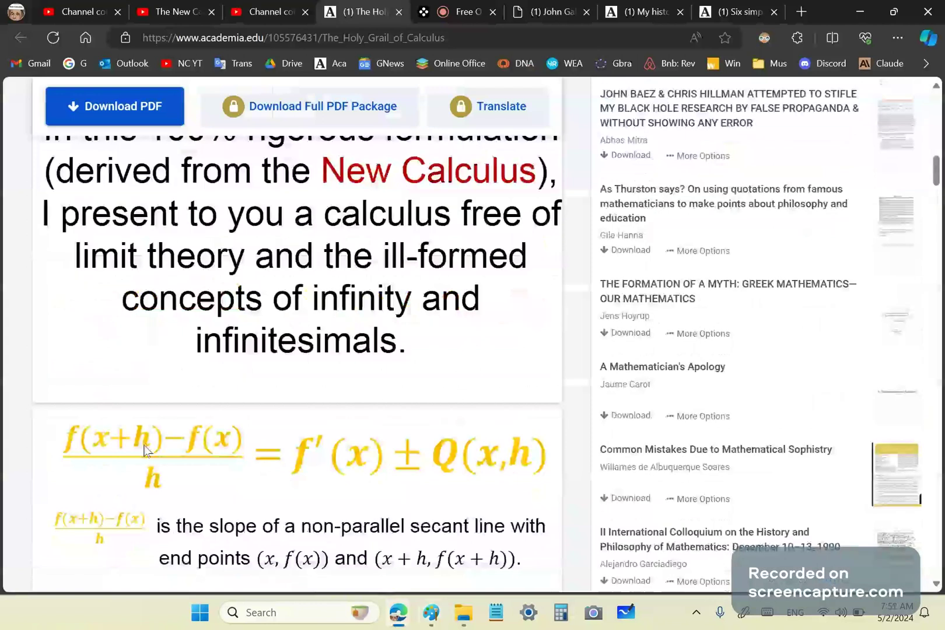
pyautogui.scroll(1, 146, 446)
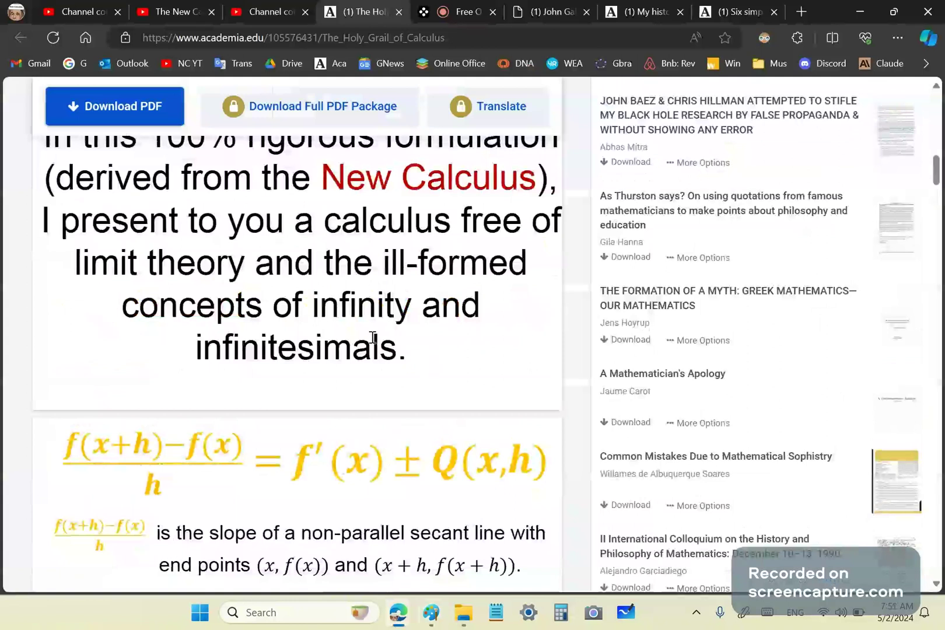
pyautogui.scroll(1, 158, 366)
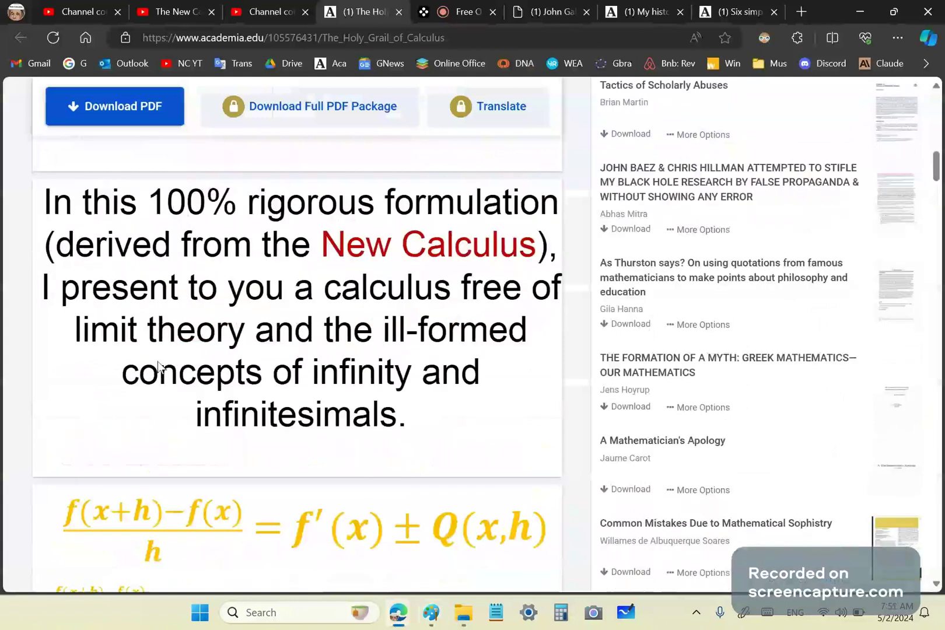
pyautogui.scroll(5, 158, 366)
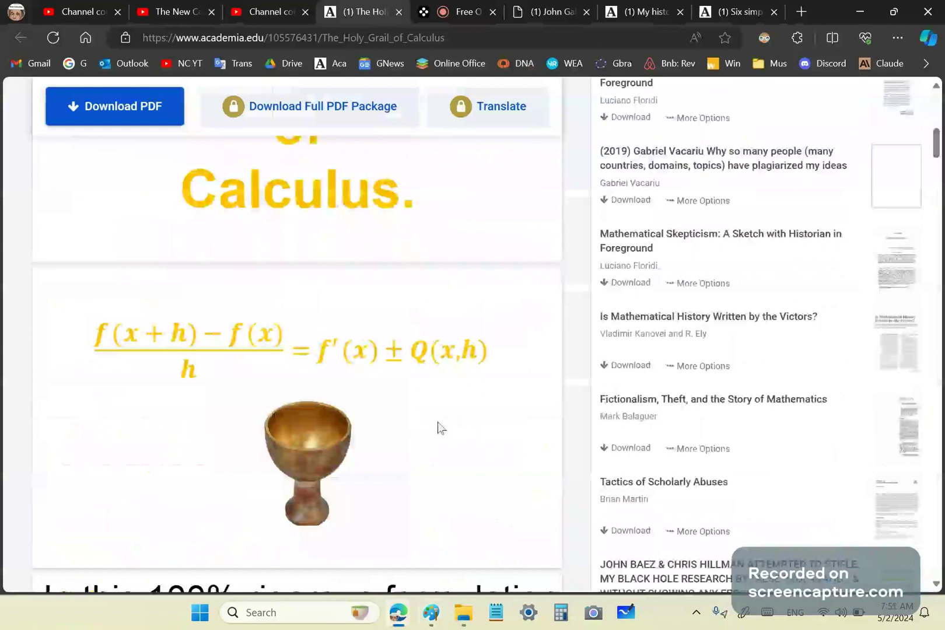
pyautogui.scroll(-1, 171, 397)
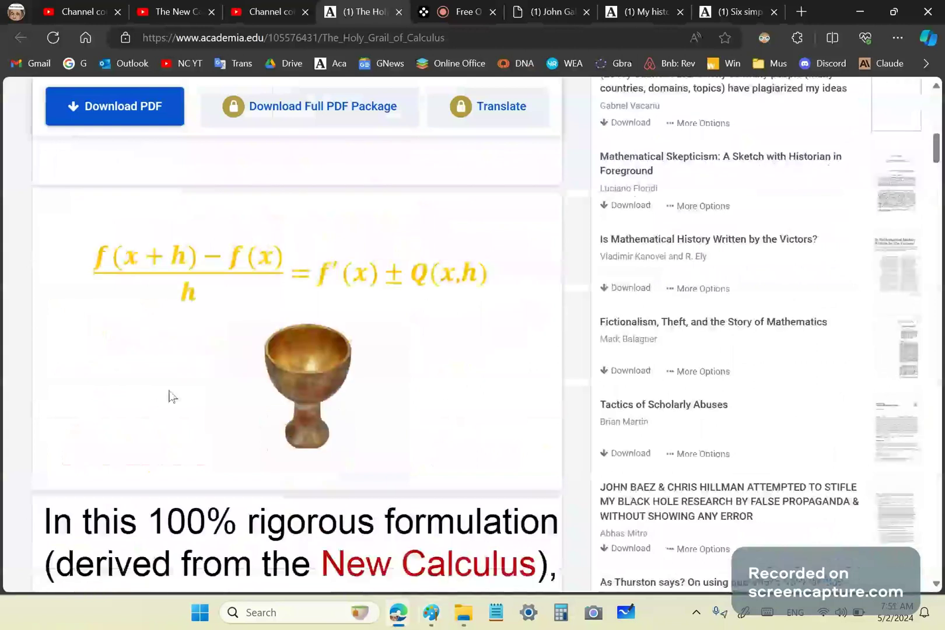